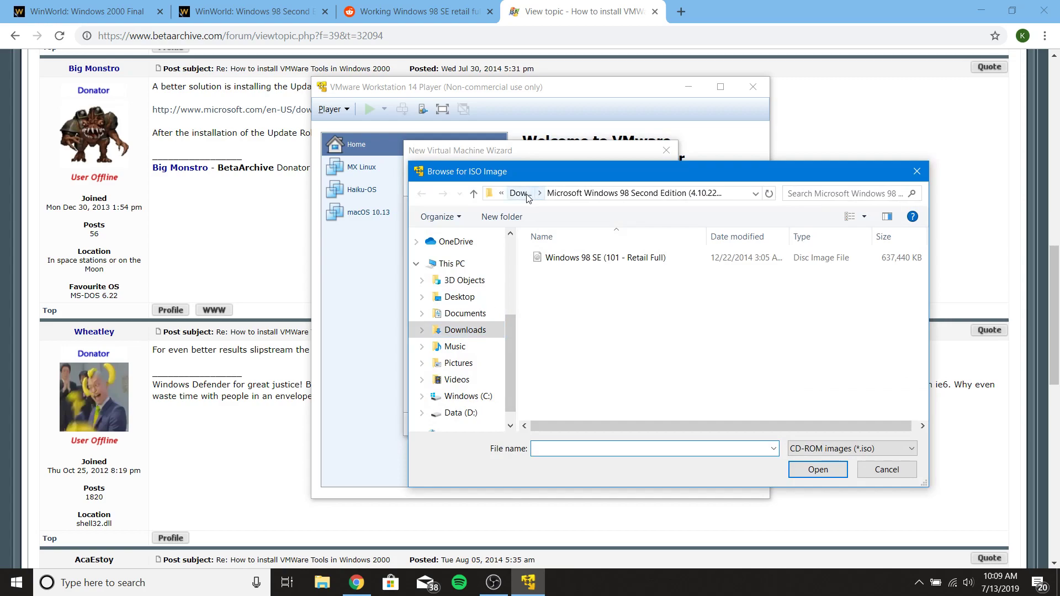
- Use the Windows 98 SE ISO from the Downloads folder as the installer disc
{"action": "left_click", "coordinate": [474, 195]}
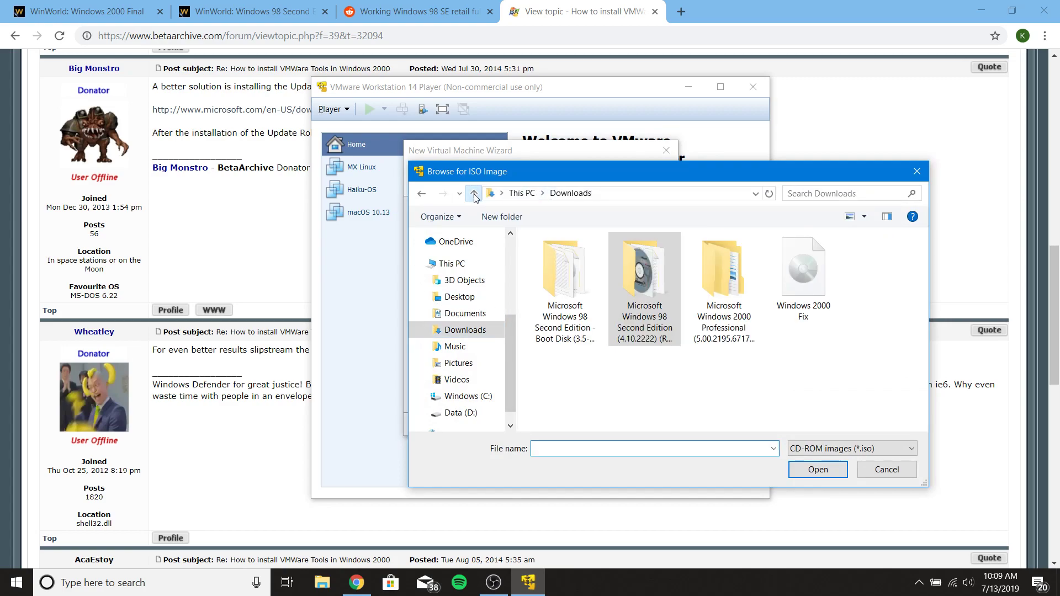
{"action": "double_click", "coordinate": [622, 293]}
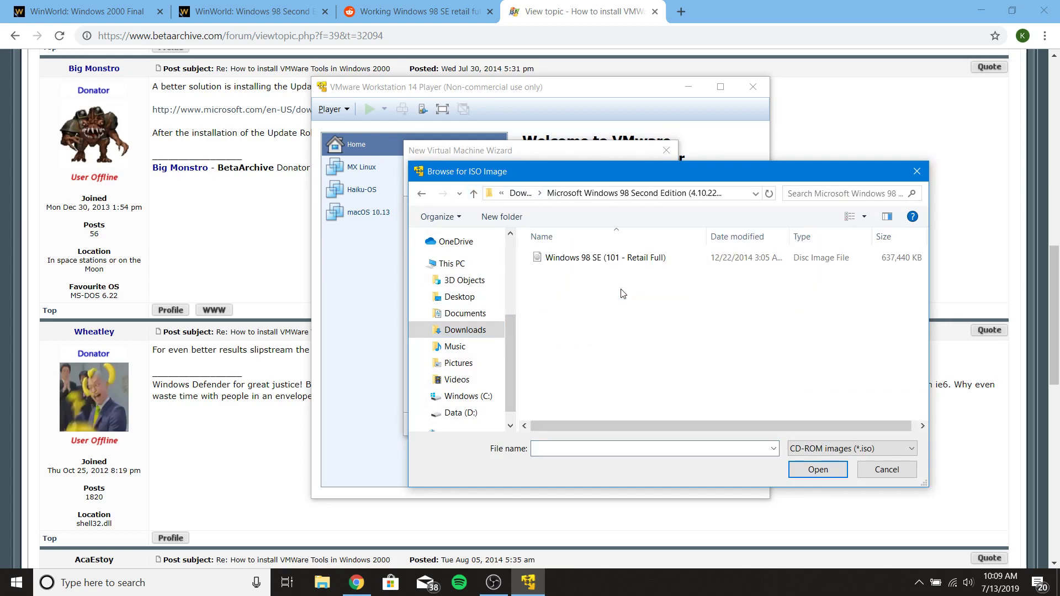
{"action": "double_click", "coordinate": [599, 266]}
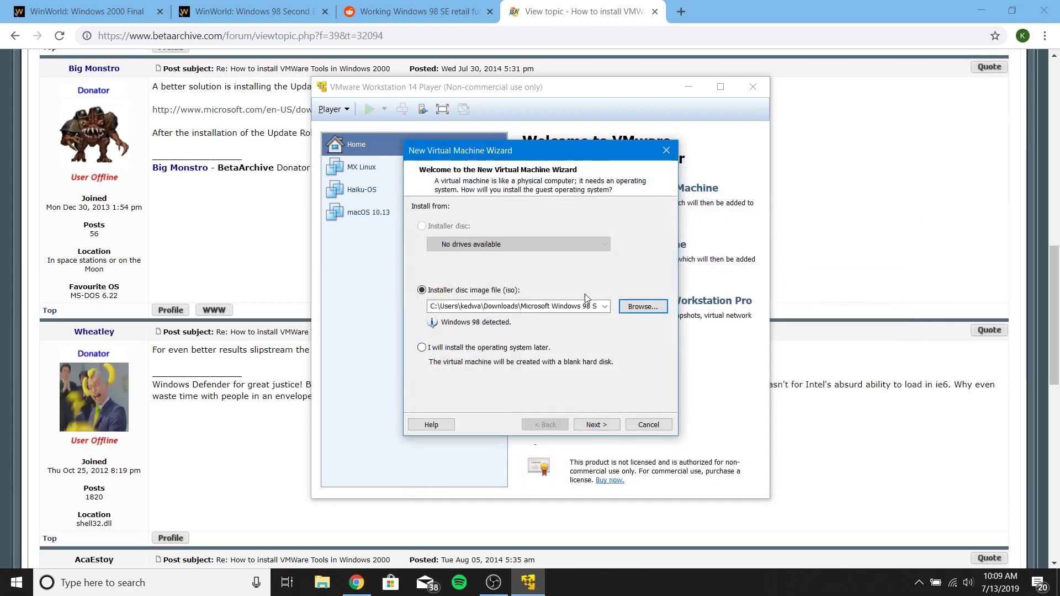
{"action": "left_click", "coordinate": [596, 425]}
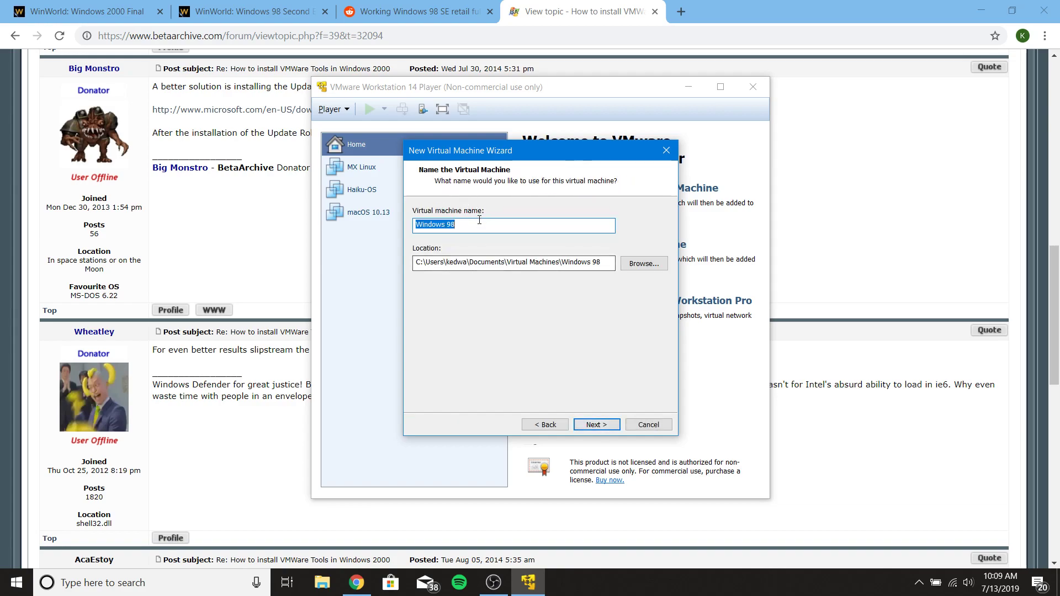
- Name the virtual machine 'Windows 98 and 2000'
{"action": "key", "text": "End"}
{"action": "type", "text": "and 2000"}
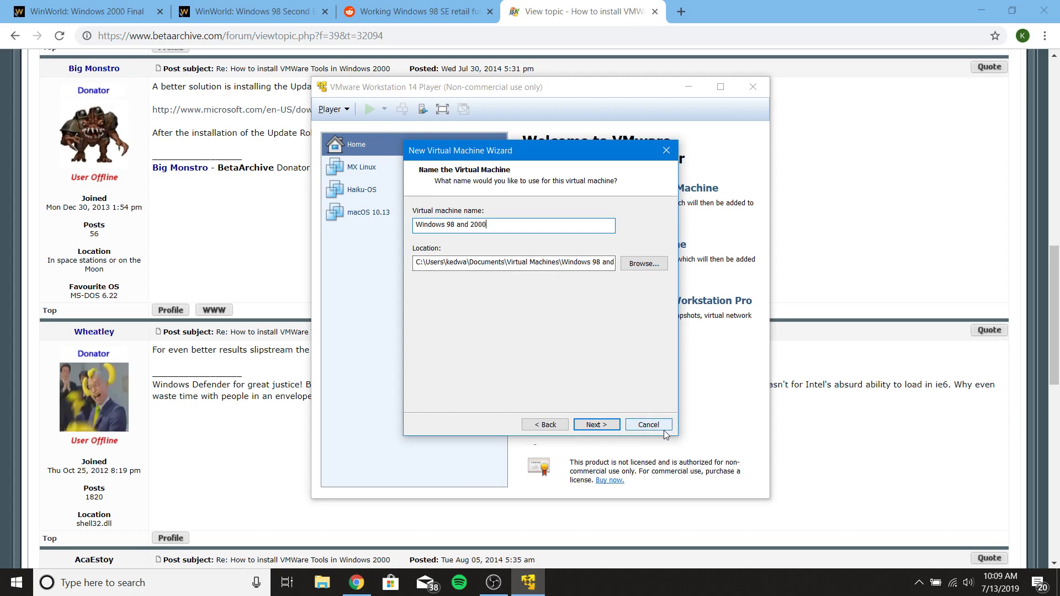
- Accept the 8 GB split disk and bring up the hardware settings
{"action": "left_click", "coordinate": [601, 426]}
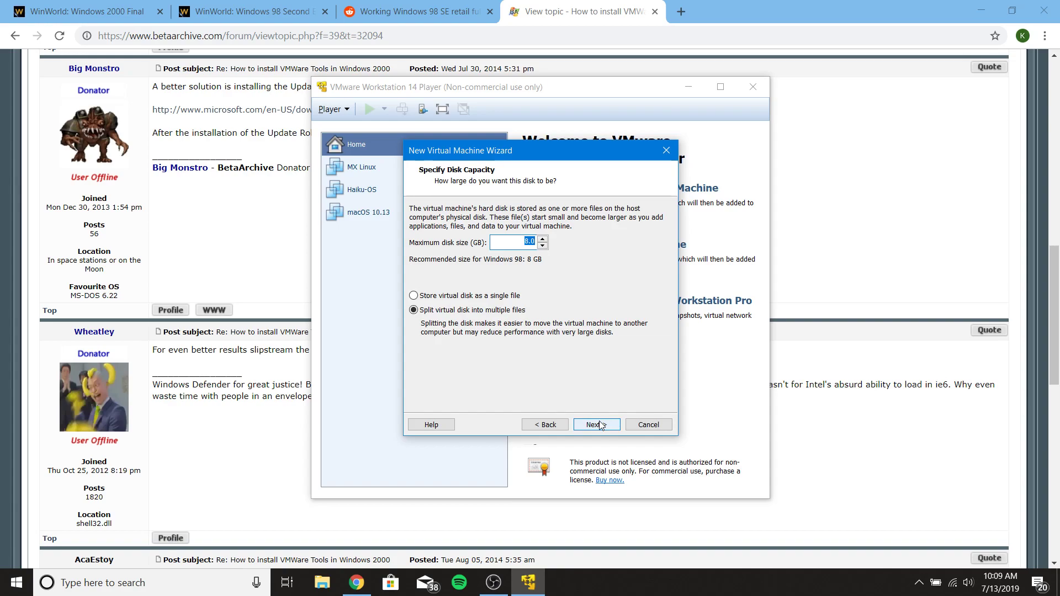
{"action": "left_click", "coordinate": [600, 425]}
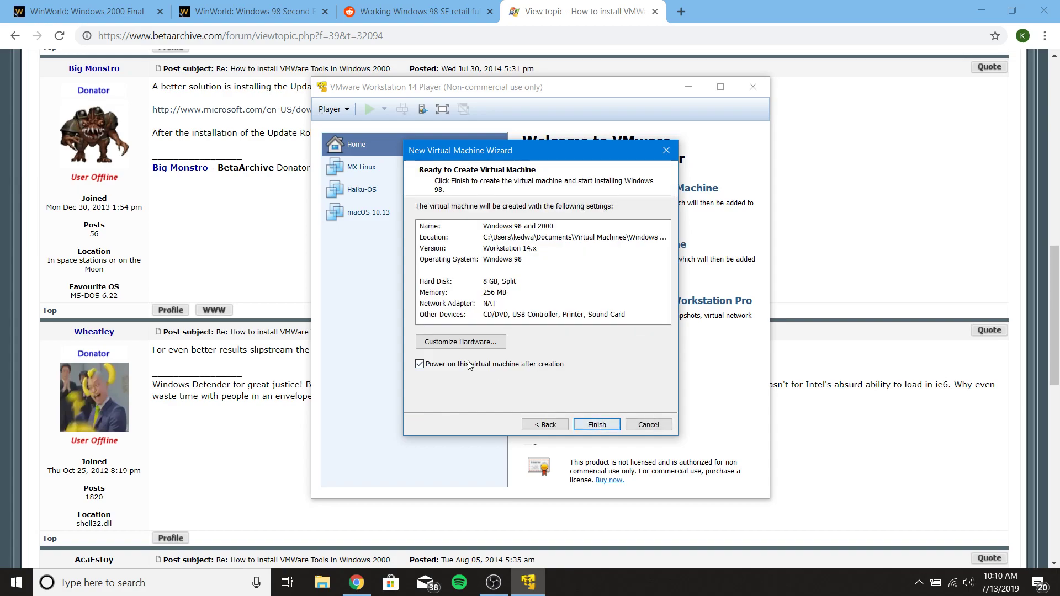
{"action": "left_click", "coordinate": [463, 343]}
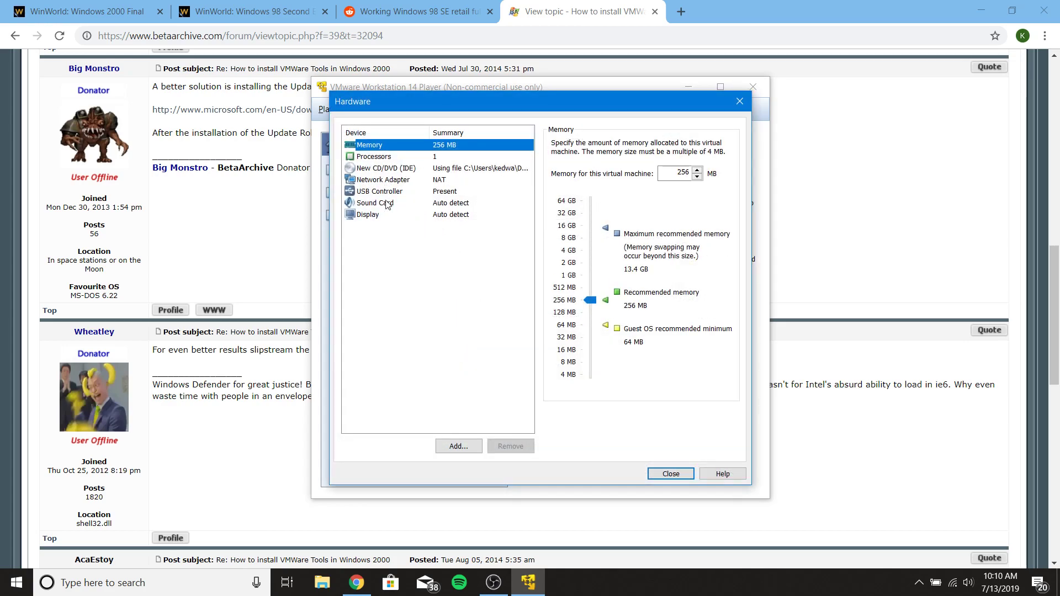
- Add a floppy drive using the Windows 98 Second Edition Boot image from the Boot Disk folder
{"action": "left_click", "coordinate": [458, 446]}
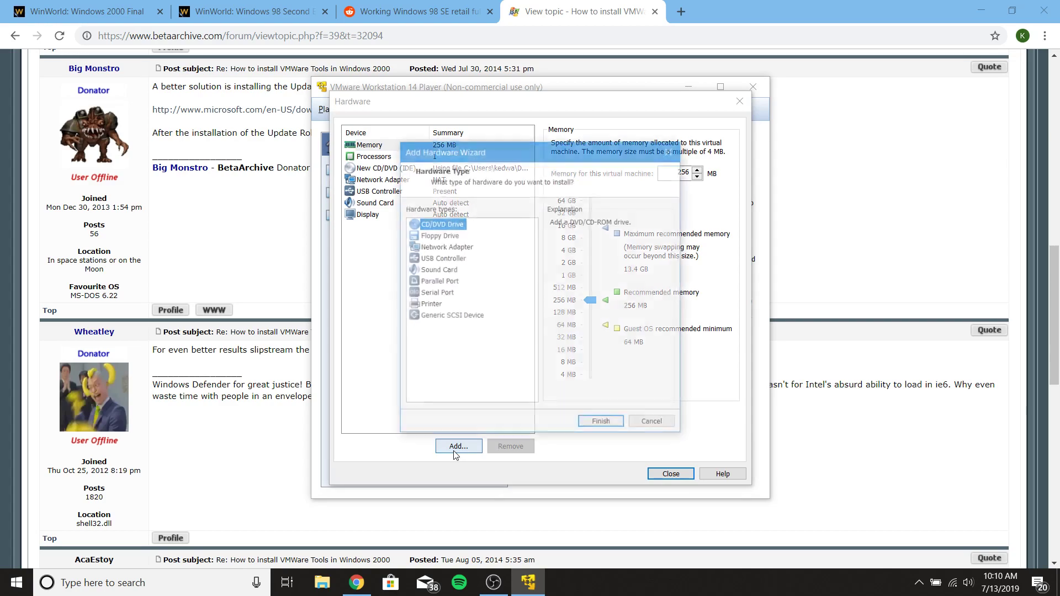
{"action": "left_click", "coordinate": [430, 236]}
{"action": "left_click", "coordinate": [599, 429]}
{"action": "left_click", "coordinate": [578, 231]}
{"action": "left_click", "coordinate": [690, 267]}
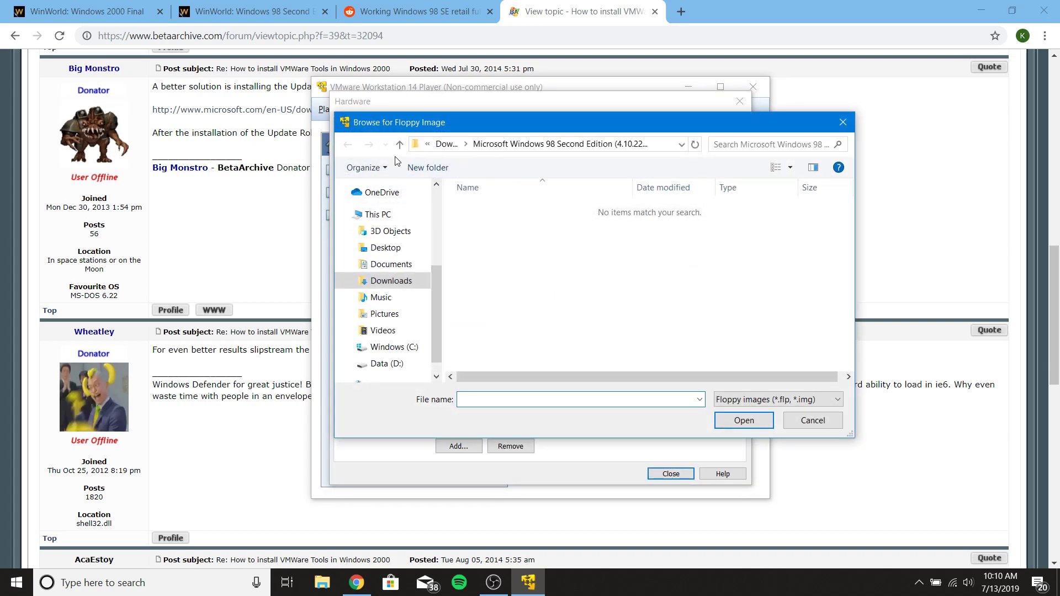
{"action": "left_click", "coordinate": [400, 144]}
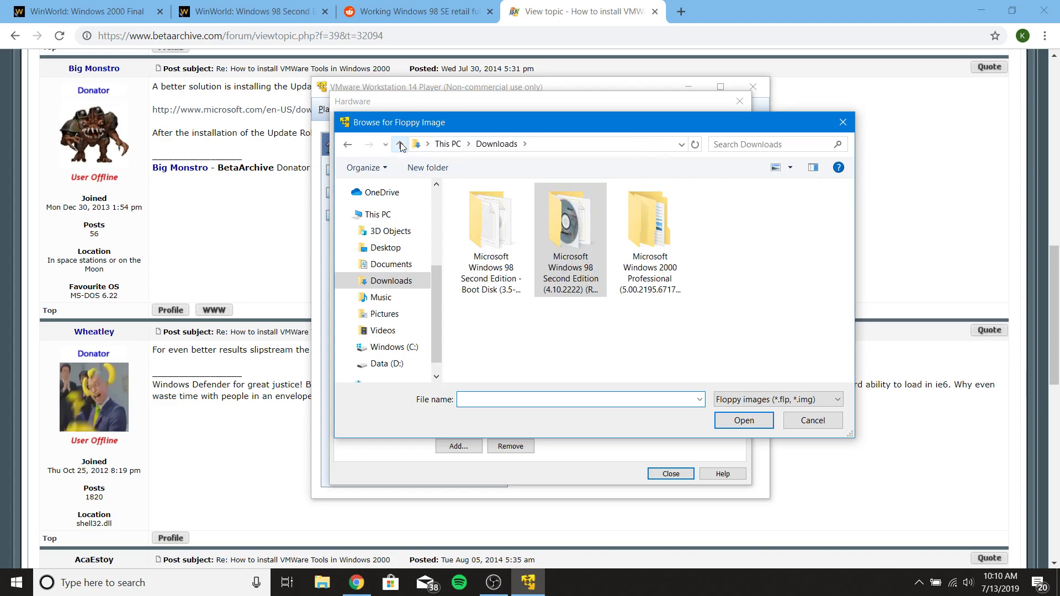
{"action": "left_click", "coordinate": [484, 242]}
{"action": "double_click", "coordinate": [483, 242]}
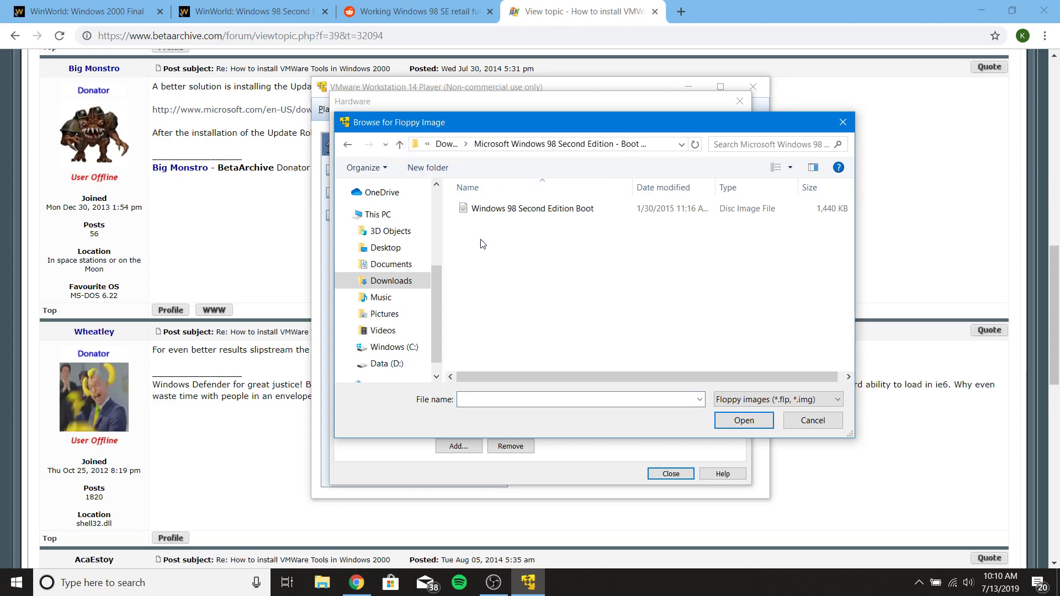
{"action": "double_click", "coordinate": [469, 212]}
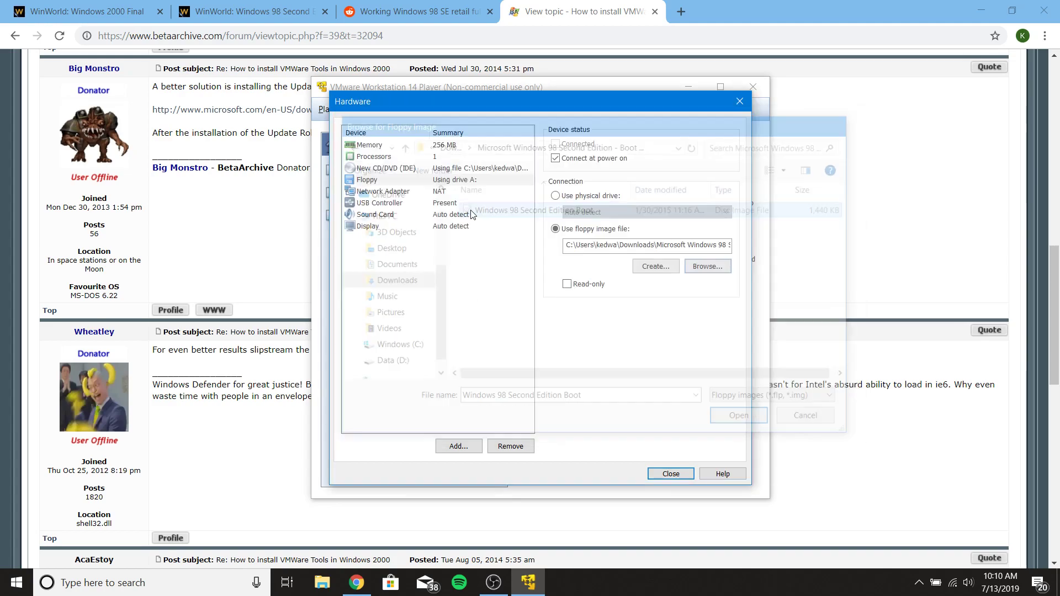
{"action": "left_click", "coordinate": [671, 475]}
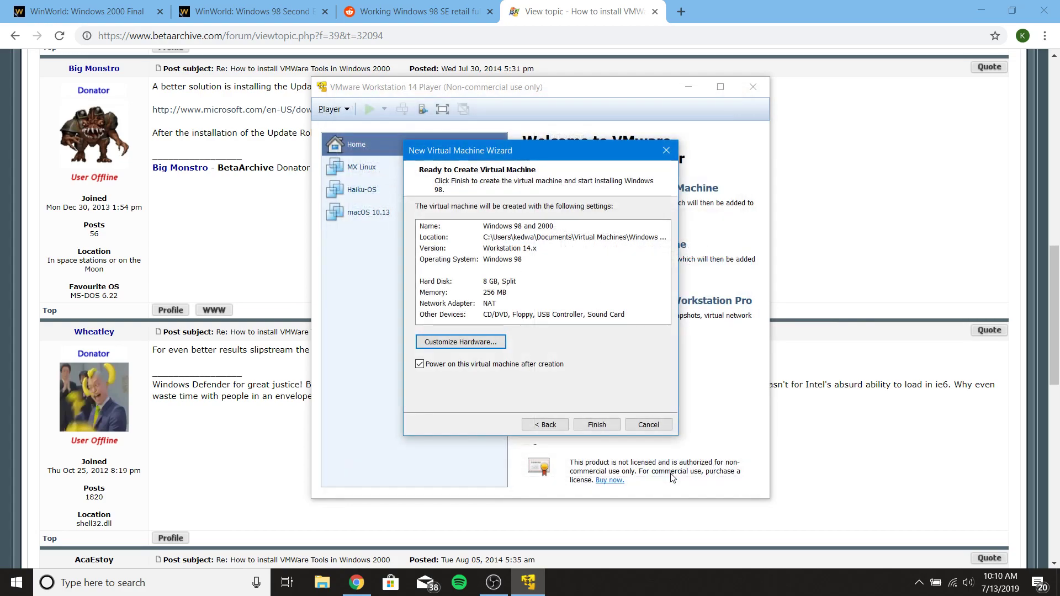
- Create and power on the VM, starting Windows 98 setup from CD-ROM
{"action": "left_click", "coordinate": [596, 425]}
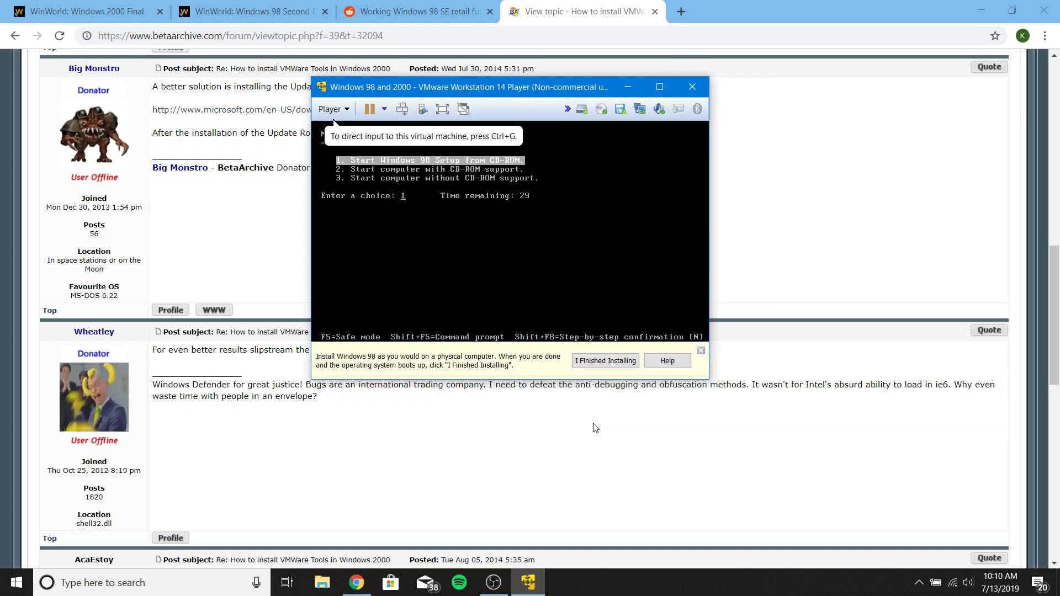
{"action": "left_click", "coordinate": [334, 123]}
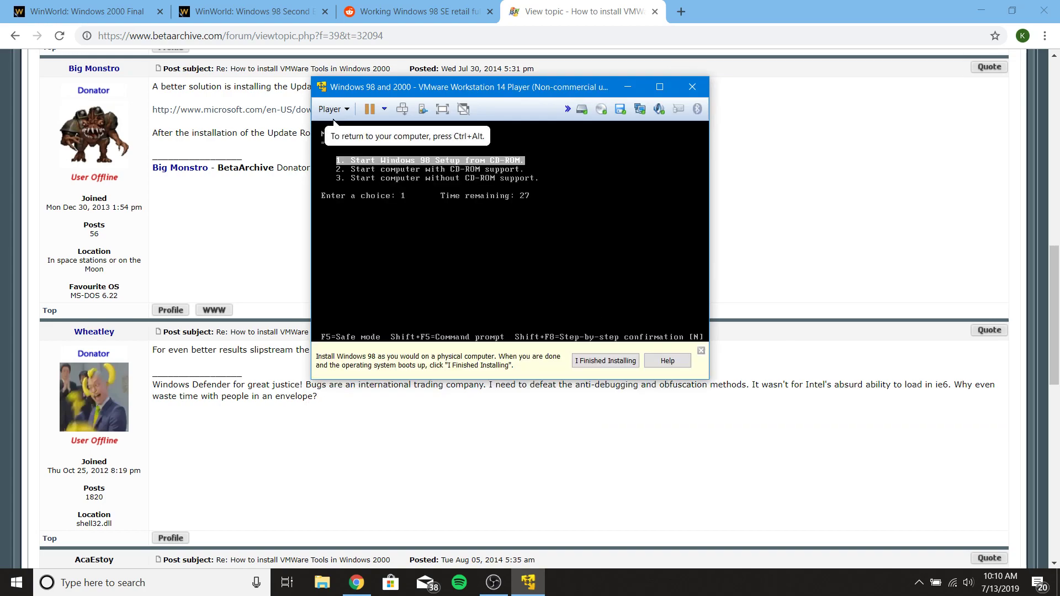
{"action": "key", "text": "Return"}
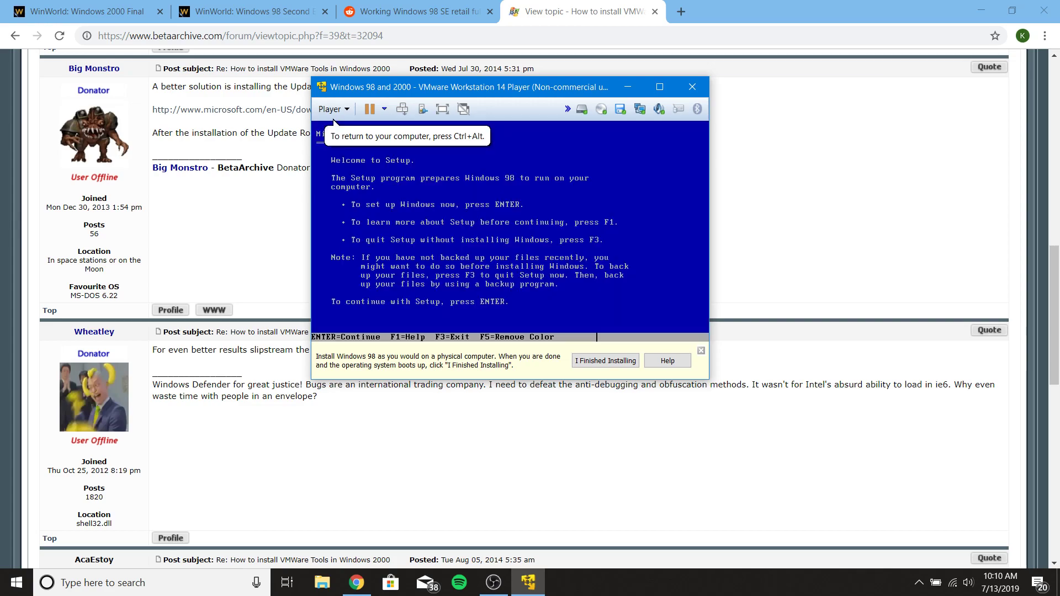
- Configure the unallocated disk with large disk support and reboot into setup from CD-ROM
{"action": "key", "text": "Return"}
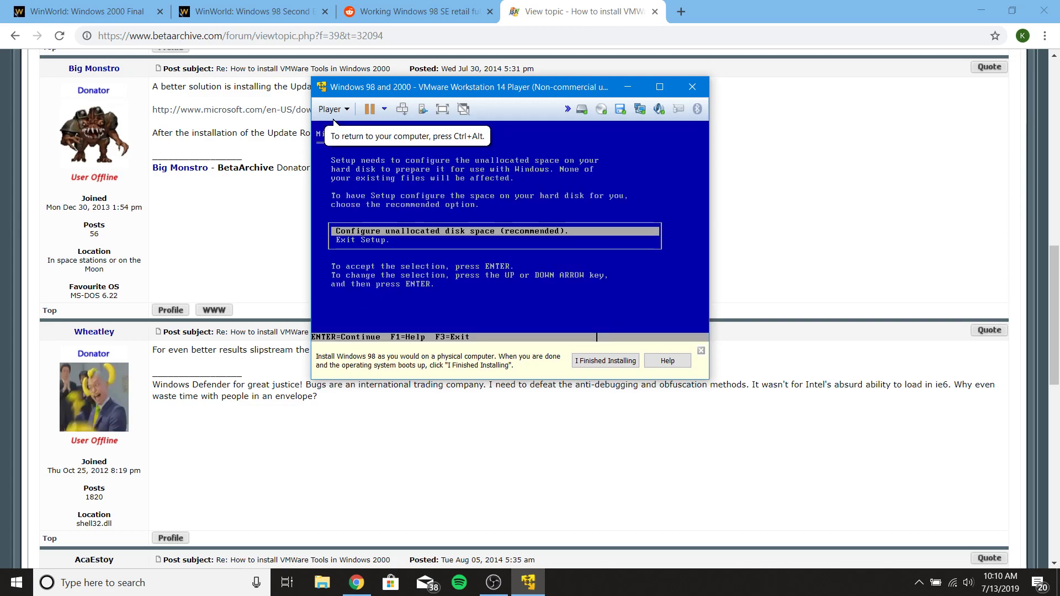
{"action": "key", "text": "Return"}
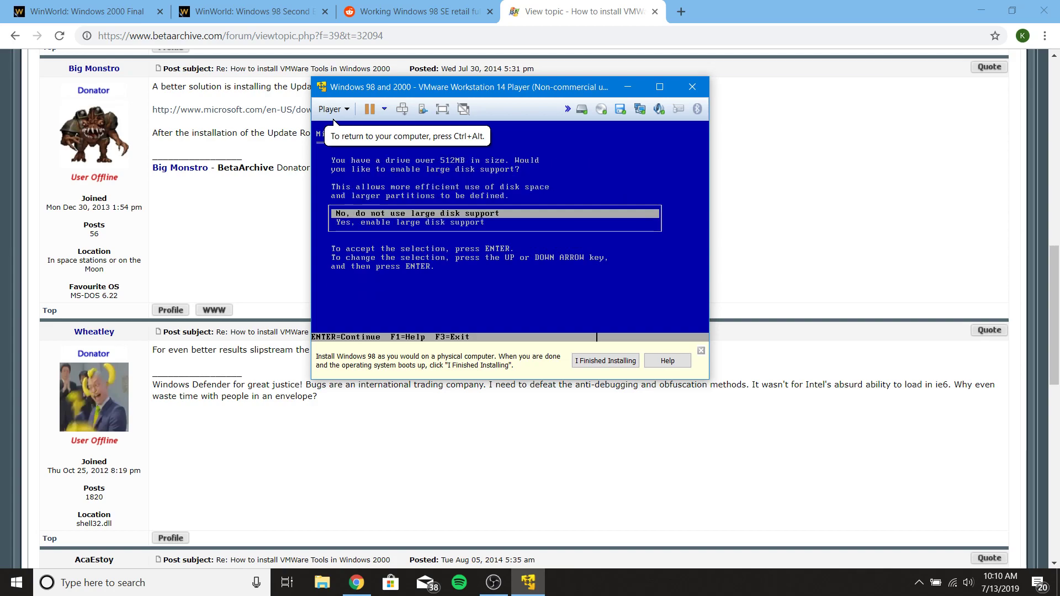
{"action": "key", "text": "Down"}
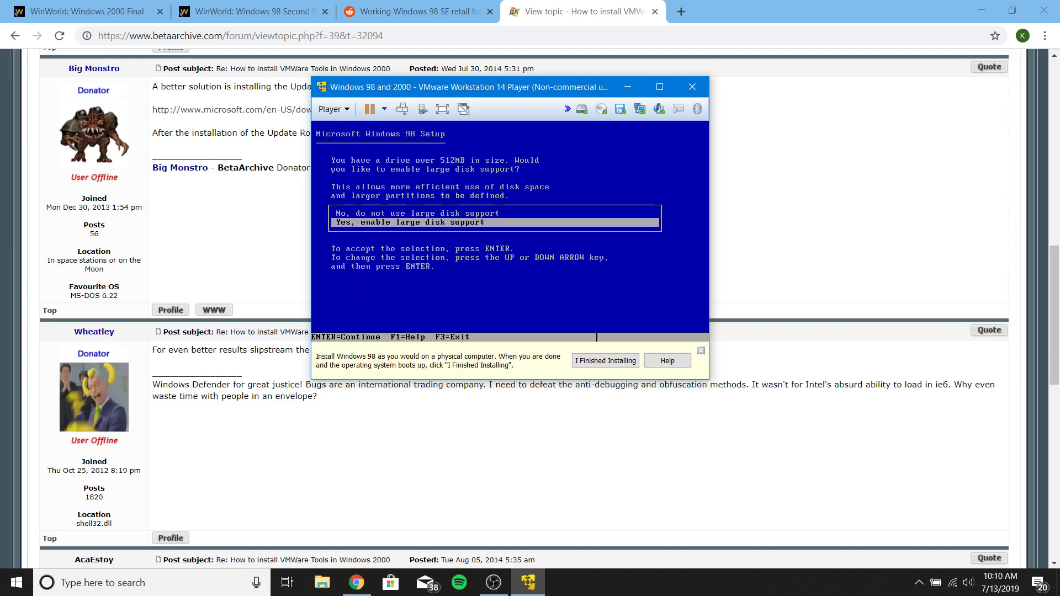
{"action": "key", "text": "Return"}
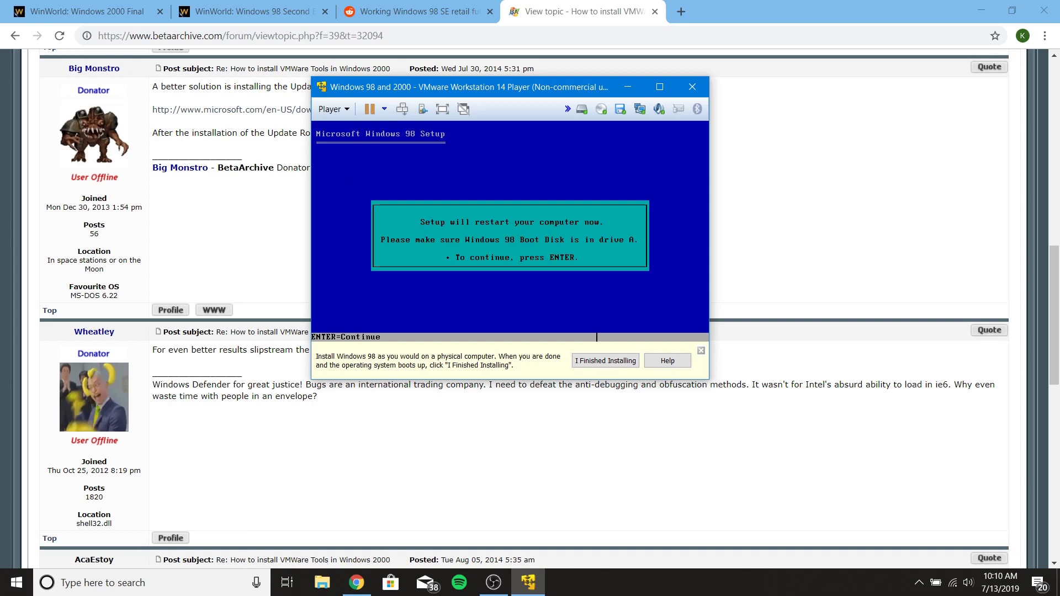
{"action": "key", "text": "Return"}
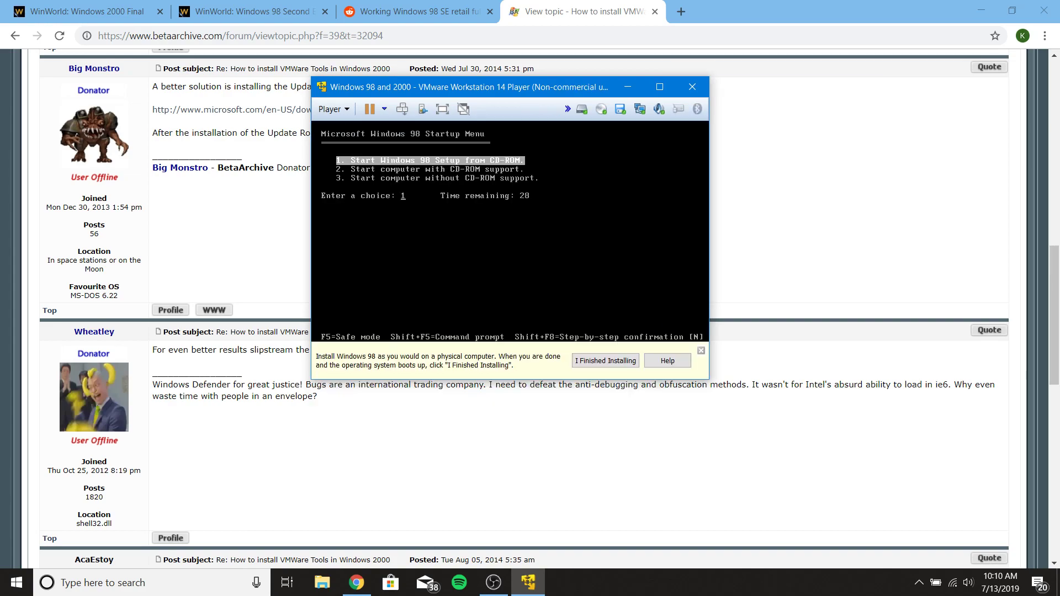
{"action": "key", "text": "Return"}
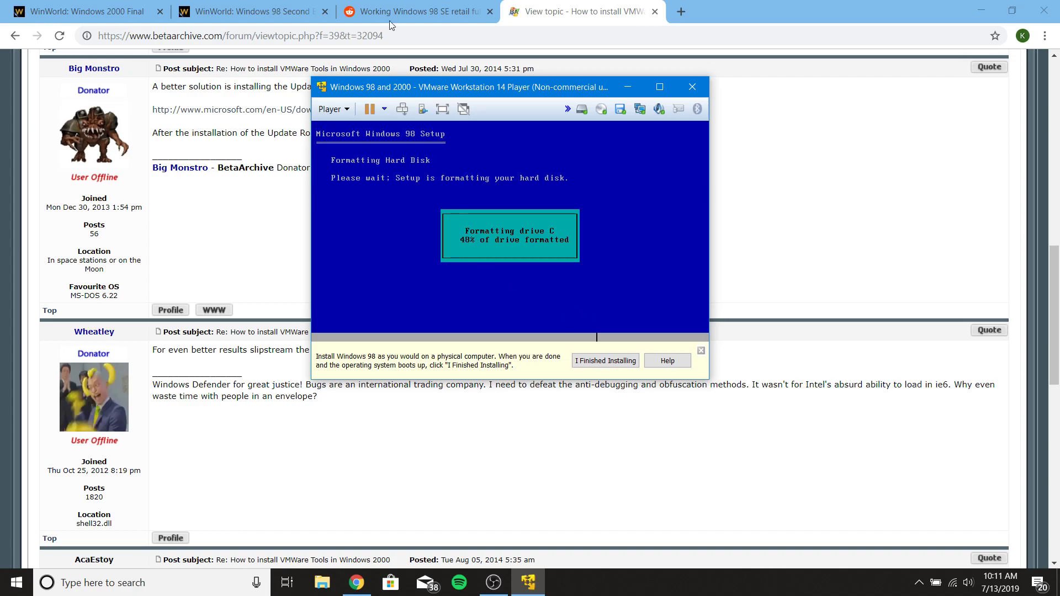
{"action": "left_click", "coordinate": [403, 10]}
- Bring up the Reddit thread about a working Windows 98 SE product key
{"action": "left_click", "coordinate": [574, 11]}
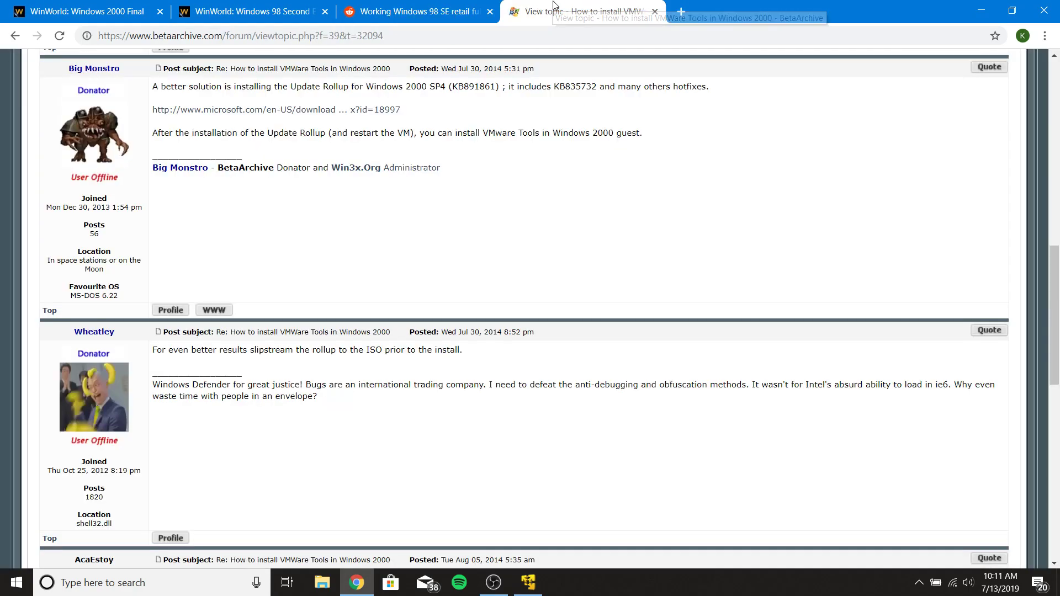
{"action": "left_click", "coordinate": [458, 5]}
{"action": "key", "text": "alt+Tab"}
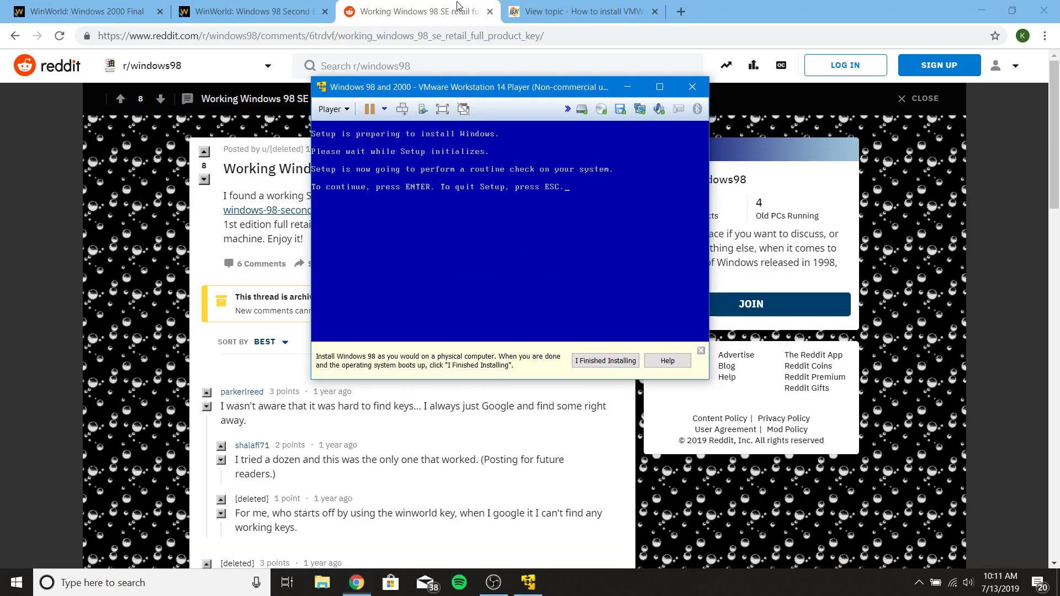
- Continue Windows 98 setup past ScanDisk into the Setup Wizard
{"action": "left_click", "coordinate": [510, 261]}
{"action": "key", "text": "Return"}
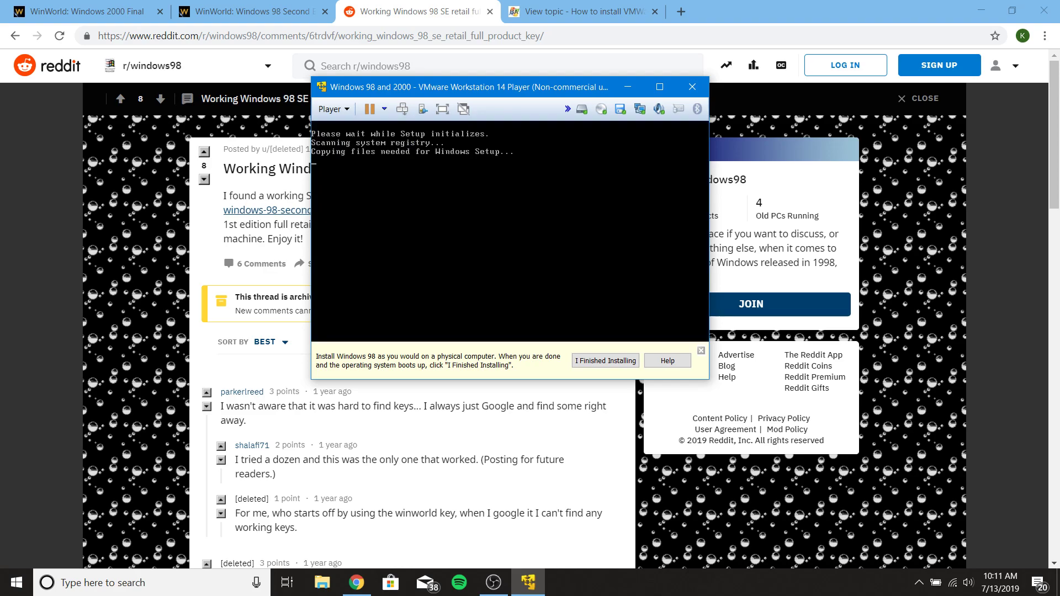
{"action": "key", "text": "Return"}
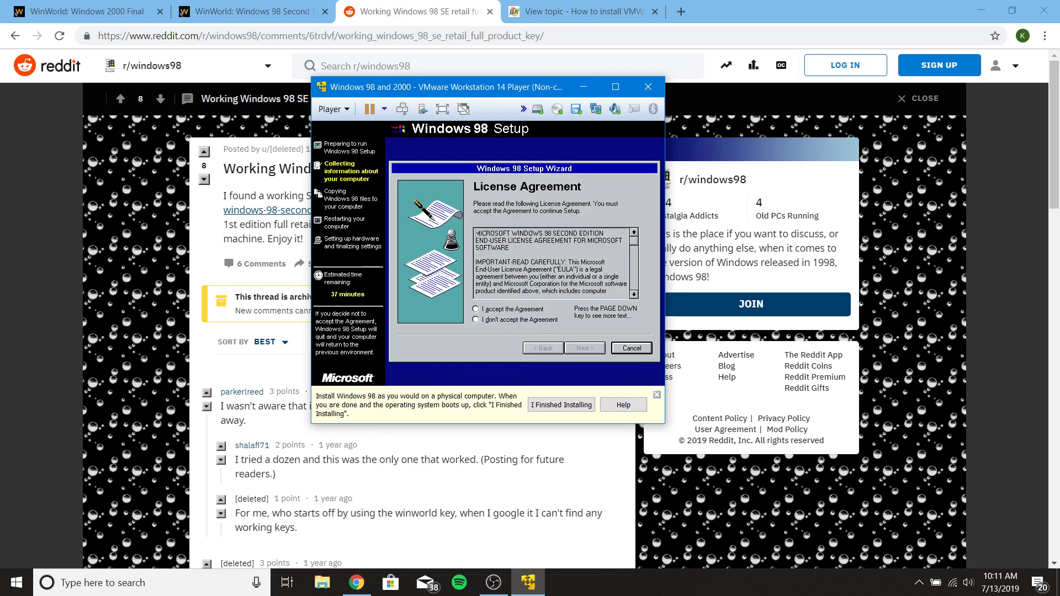
- Accept the license agreement and enter the Windows 98 product key from the Reddit post
{"action": "left_click", "coordinate": [484, 310]}
{"action": "left_click", "coordinate": [595, 349]}
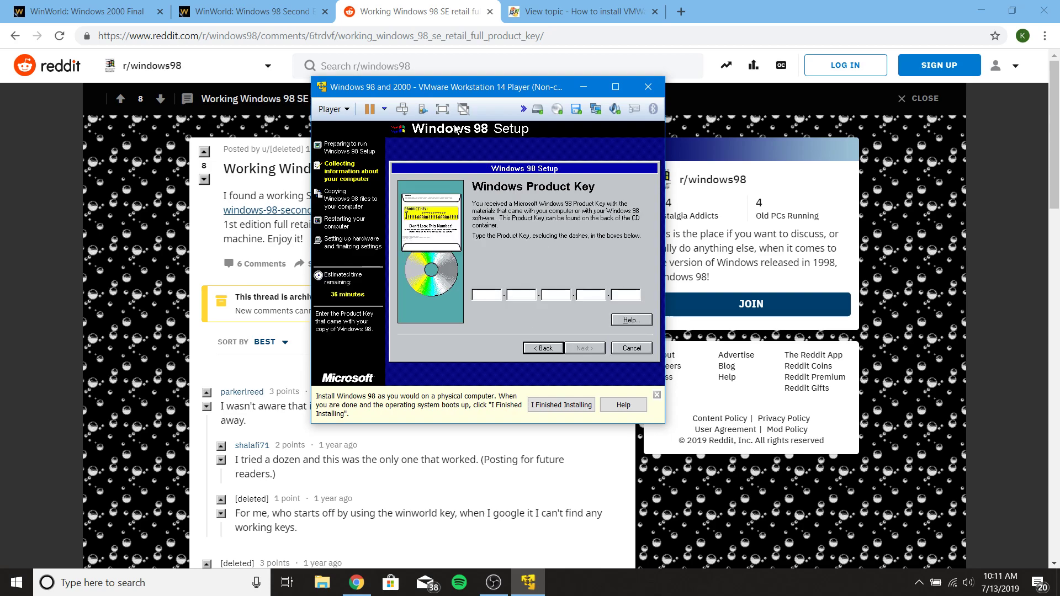
{"action": "left_click_drag", "start_coordinate": [502, 90], "coordinate": [834, 126]}
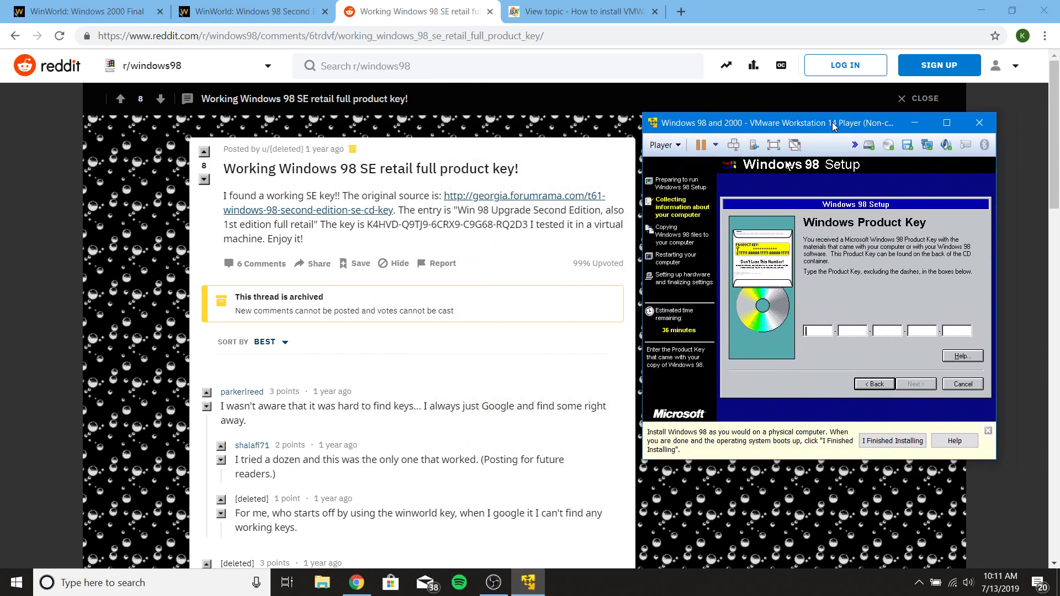
{"action": "left_click", "coordinate": [807, 321]}
{"action": "type", "text": "K"}
{"action": "type", "text": "4"}
{"action": "type", "text": "H"}
{"action": "type", "text": "VD-"}
{"action": "type", "text": "Q"}
{"action": "type", "text": "9"}
{"action": "type", "text": "TJ"}
{"action": "type", "text": "9-6"}
{"action": "type", "text": "CRX9-"}
{"action": "type", "text": "C"}
{"action": "type", "text": "9"}
{"action": "type", "text": "G"}
{"action": "type", "text": "68"}
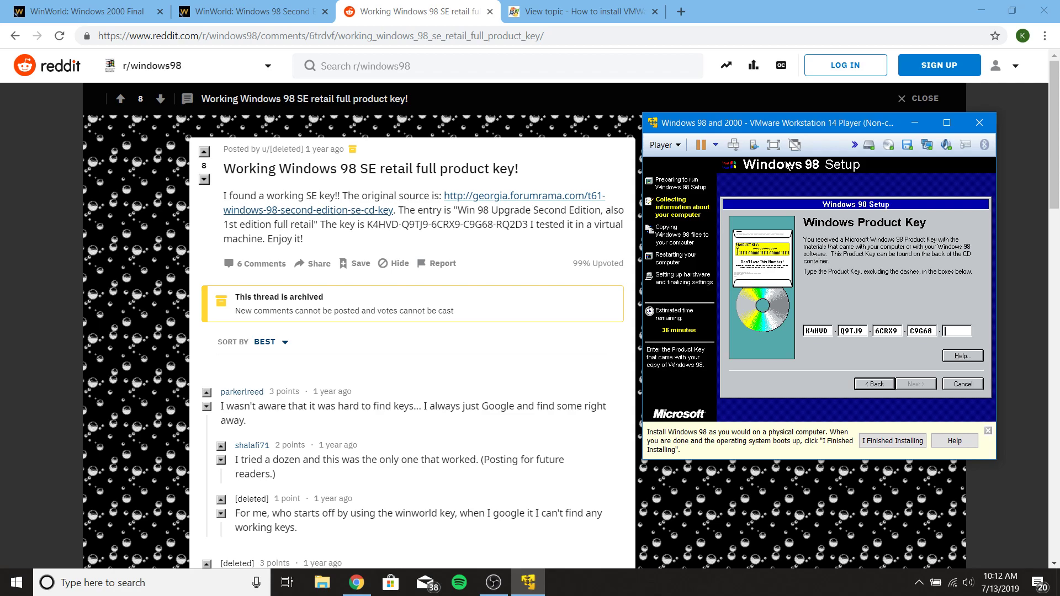
{"action": "type", "text": "-RQ2D3"}
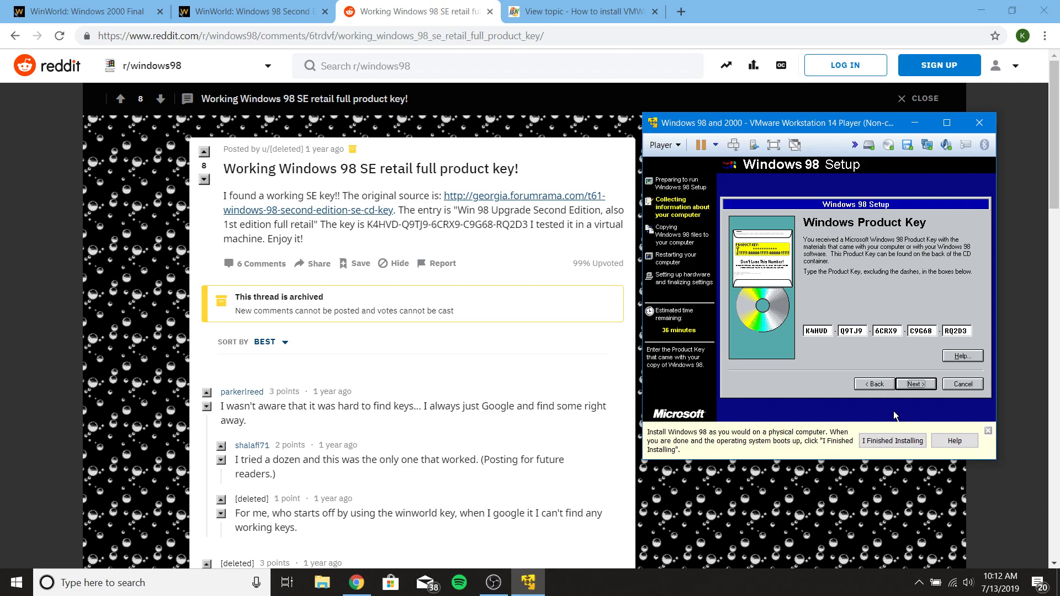
{"action": "left_click", "coordinate": [910, 387]}
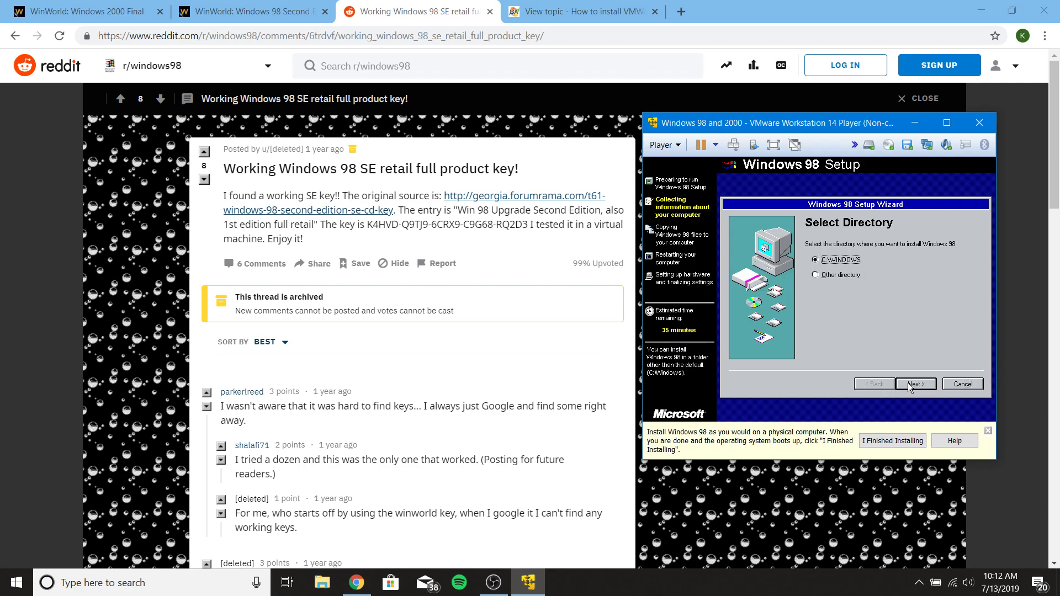
- Keep default directory, setup options, components, identification and country, entering a user name
{"action": "left_click", "coordinate": [910, 386]}
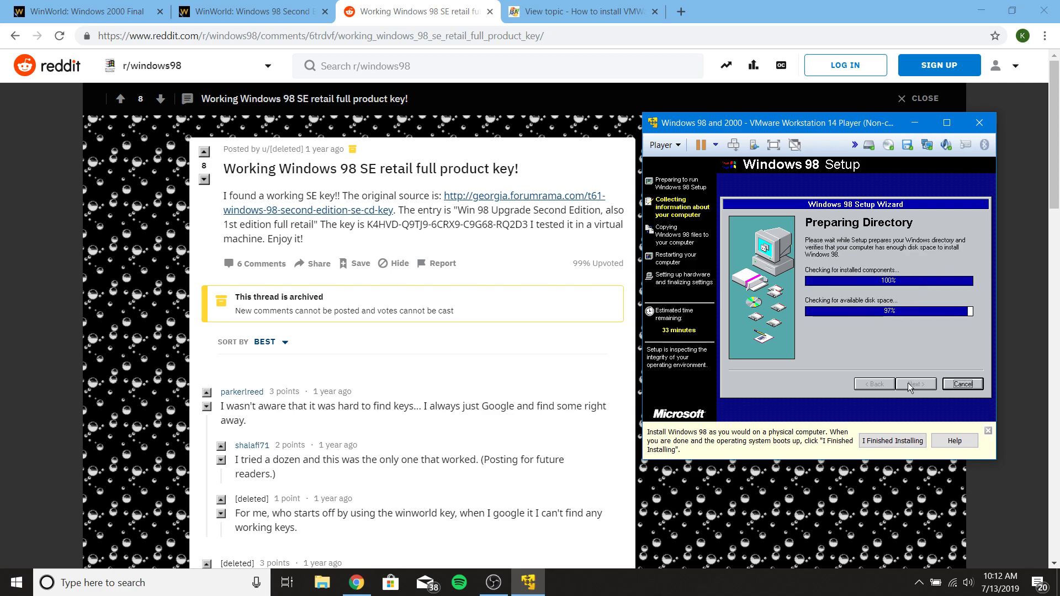
{"action": "left_click", "coordinate": [910, 385]}
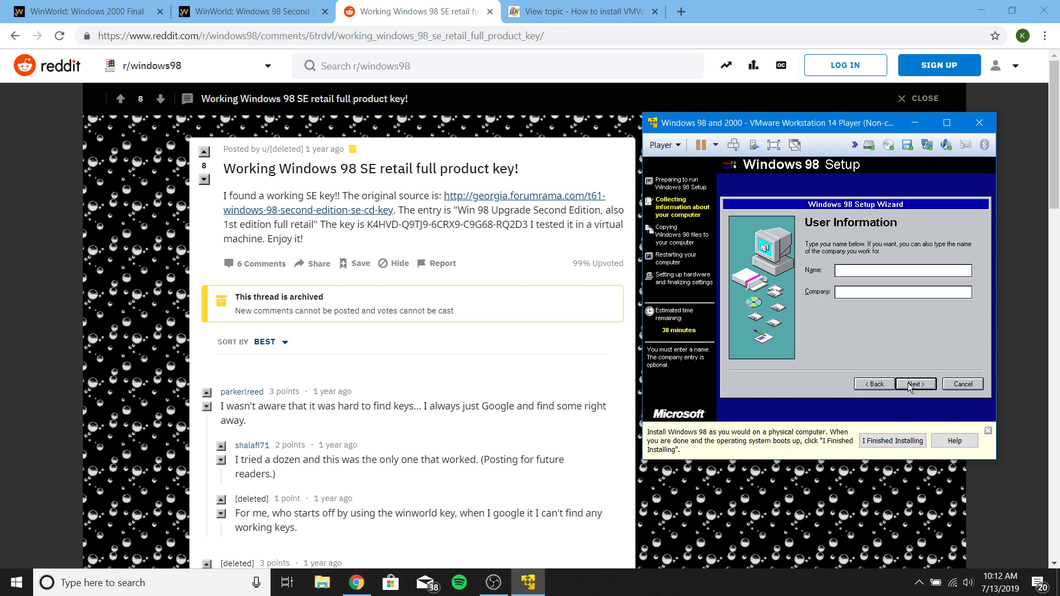
{"action": "type", "text": "K"}
{"action": "key", "text": "Return"}
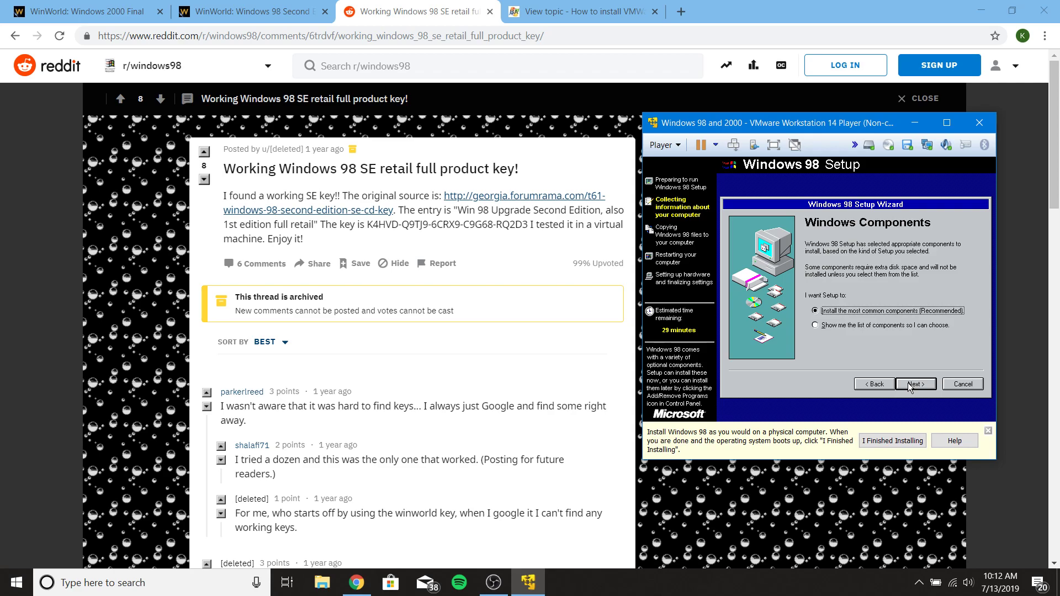
{"action": "left_click", "coordinate": [910, 385]}
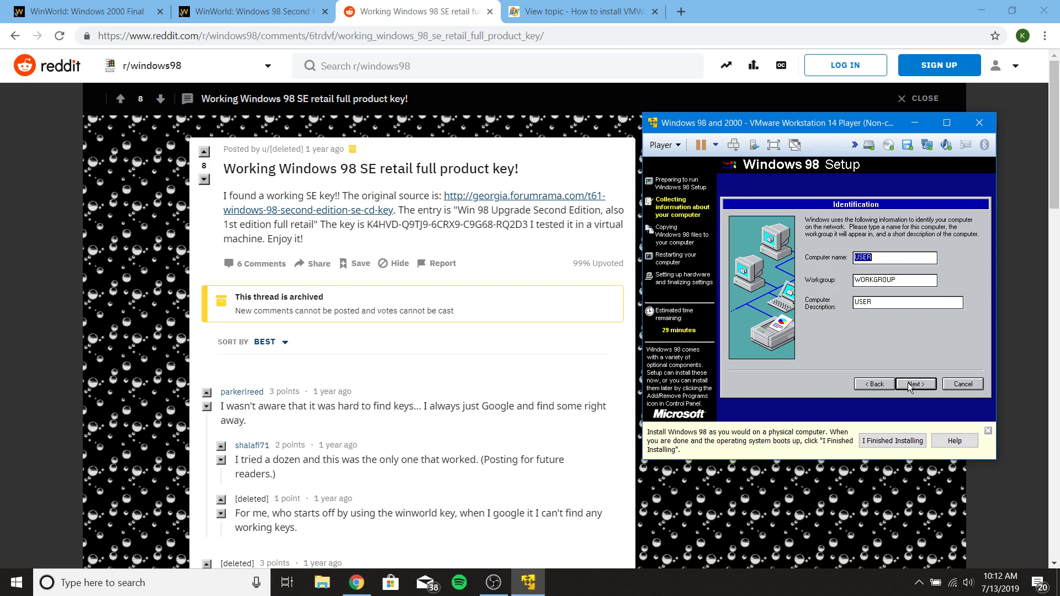
{"action": "left_click", "coordinate": [910, 385]}
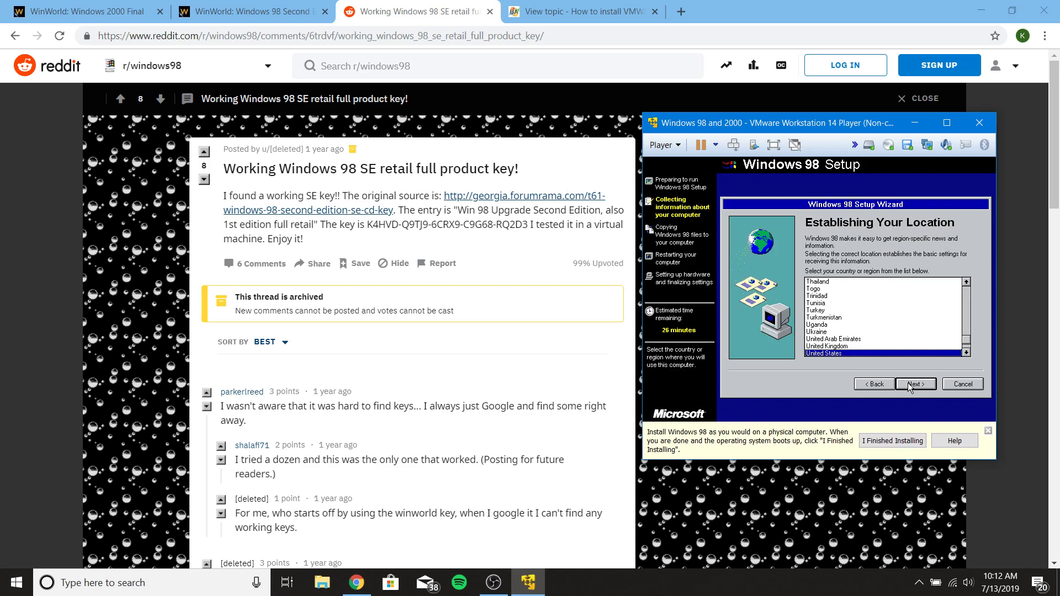
{"action": "left_click", "coordinate": [910, 384]}
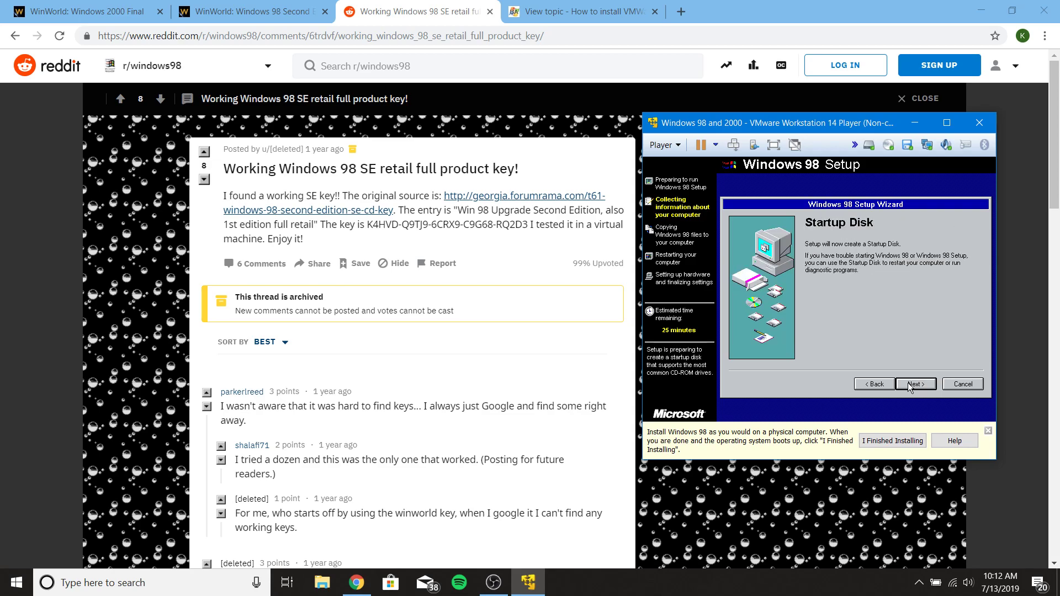
- Skip creating a startup disk and start copying Windows 98 files
{"action": "left_click", "coordinate": [910, 385]}
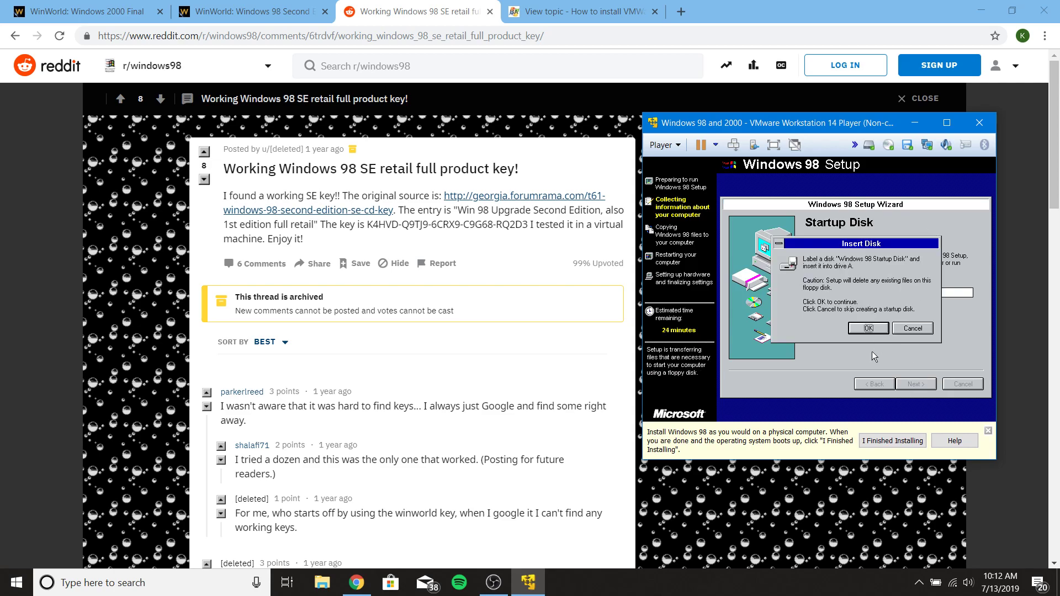
{"action": "left_click", "coordinate": [906, 330]}
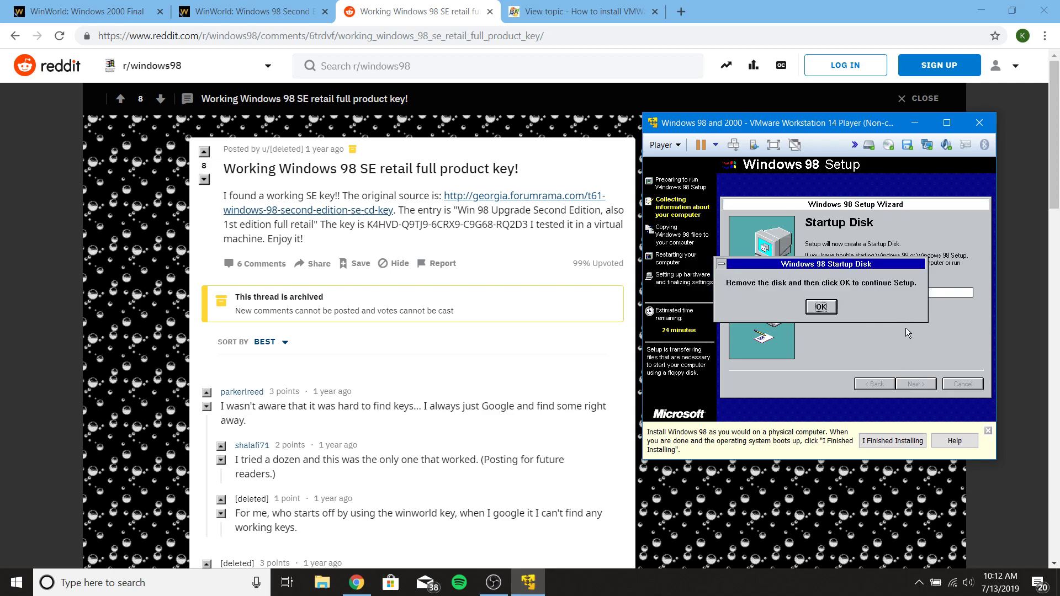
{"action": "key", "text": "Return"}
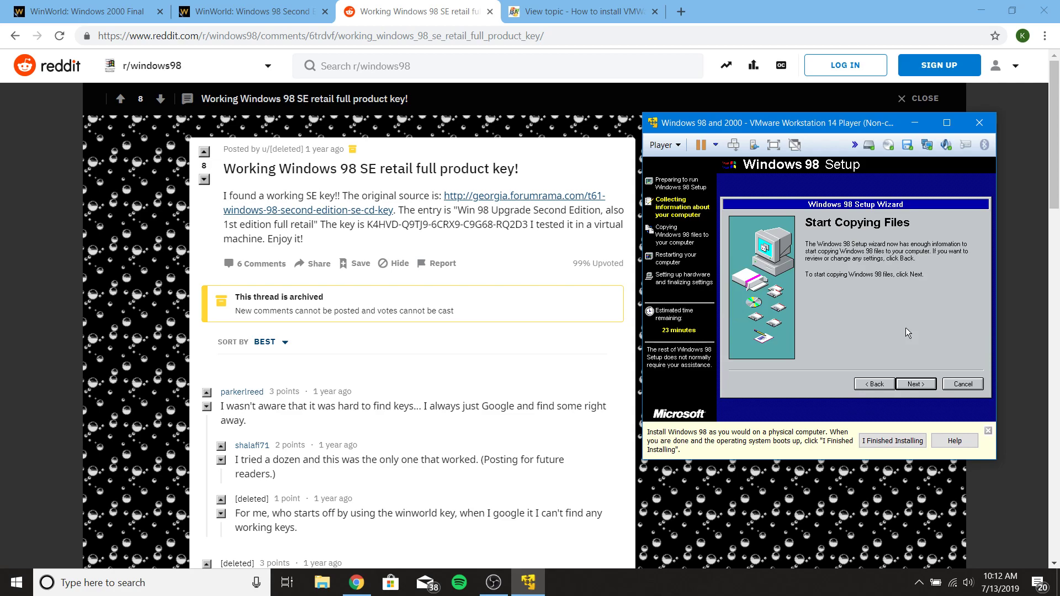
{"action": "left_click", "coordinate": [918, 386]}
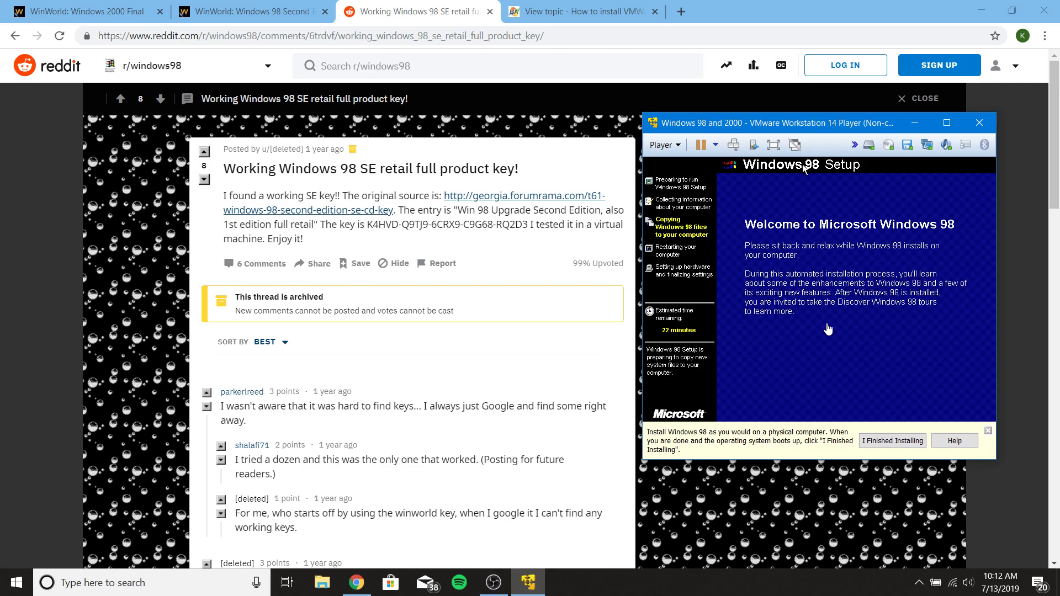
- Disconnect the virtual floppy drive so setup can copy files and reboot
{"action": "left_click", "coordinate": [909, 144]}
{"action": "left_click", "coordinate": [919, 149]}
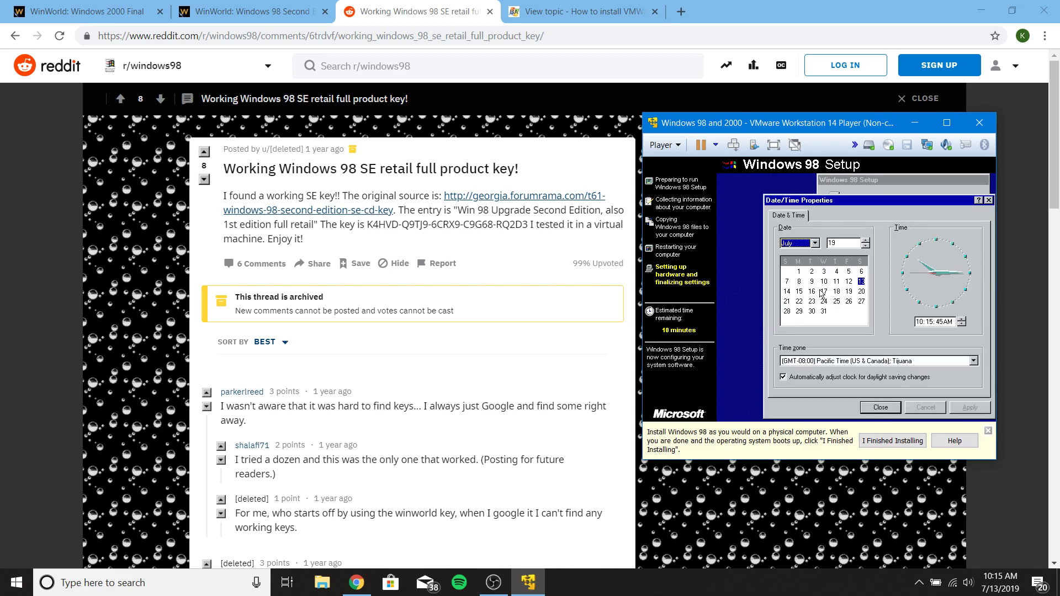
- Close Date/Time Properties and restart Windows 98 once configuration finishes
{"action": "left_click", "coordinate": [880, 409]}
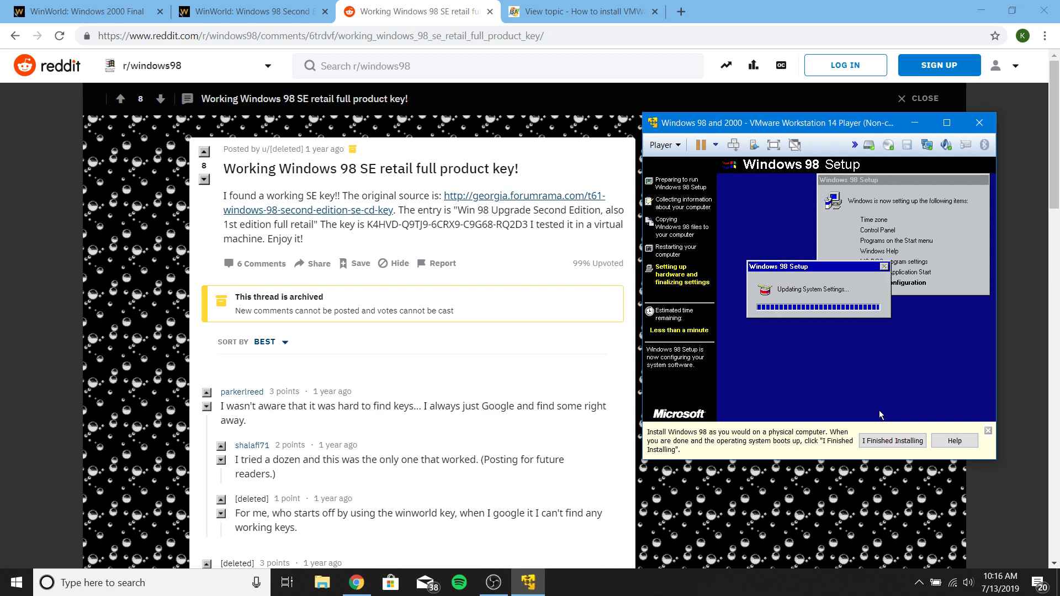
{"action": "key", "text": "Return"}
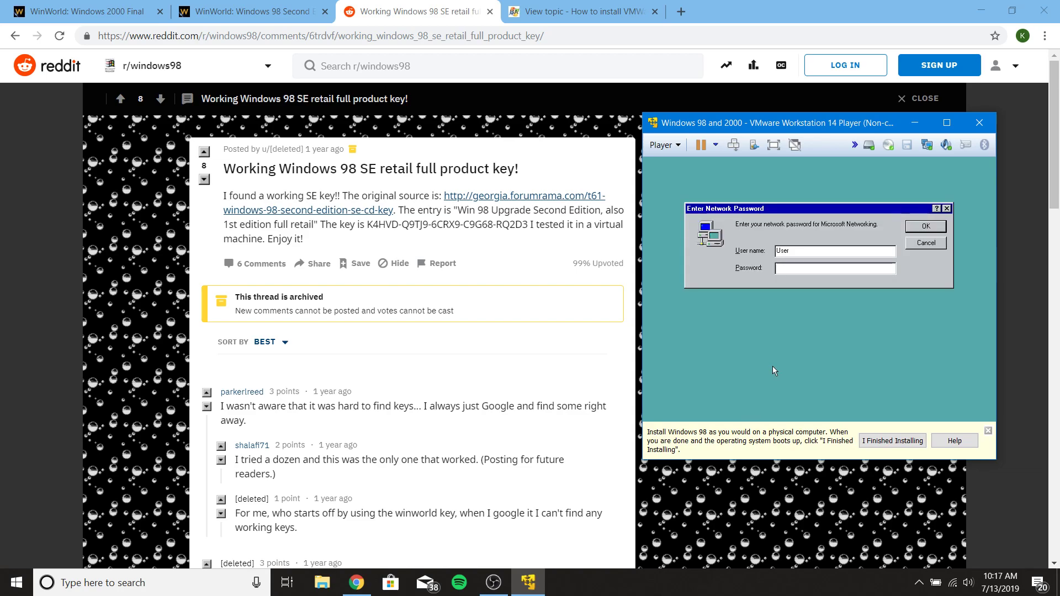
- Skip the network password, mark installation finished, and close the Welcome to Windows 98 window
{"action": "key", "text": "Return"}
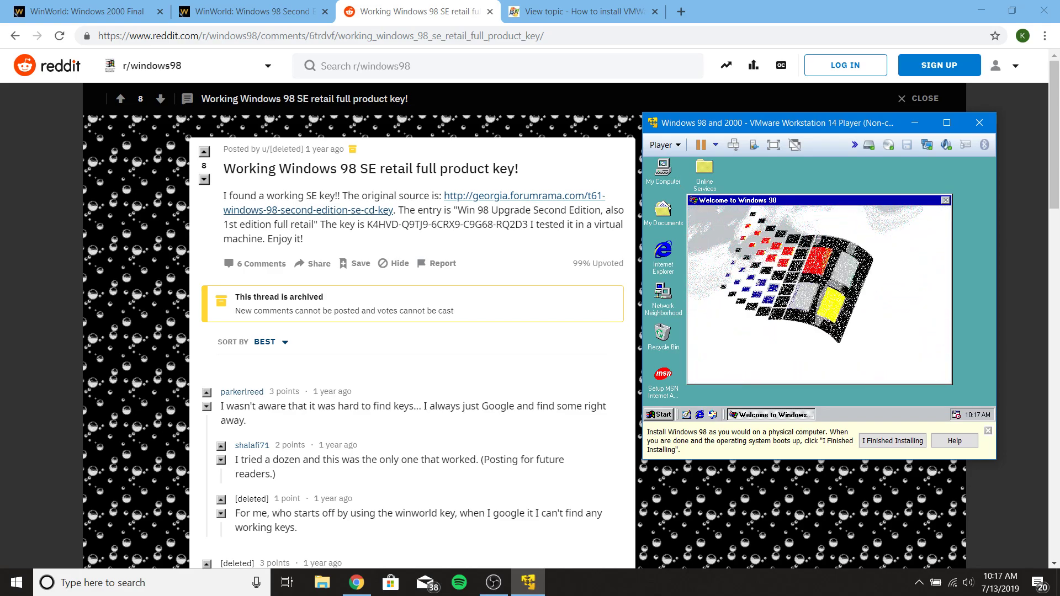
{"action": "left_click", "coordinate": [884, 440]}
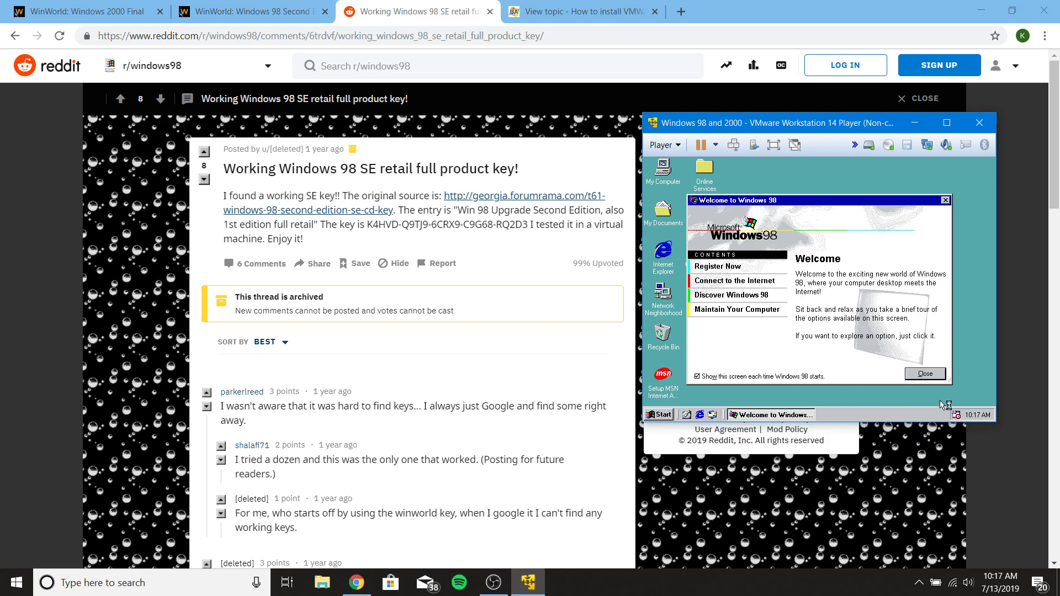
{"action": "left_click", "coordinate": [926, 374]}
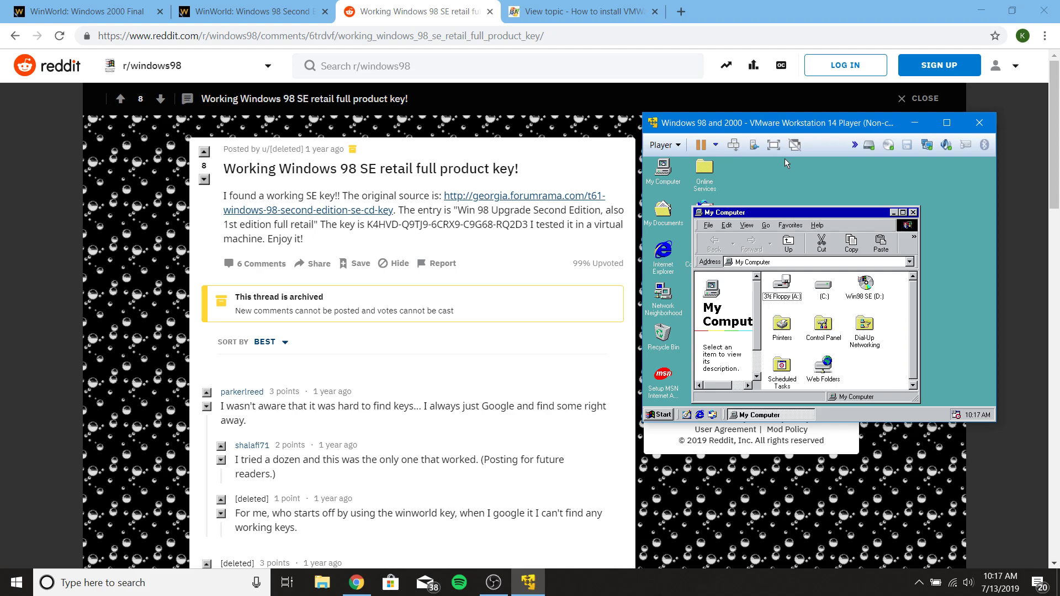
- Start VMware Tools installation from the Player menu, overriding the guest's CD-ROM lock
{"action": "left_click", "coordinate": [677, 146]}
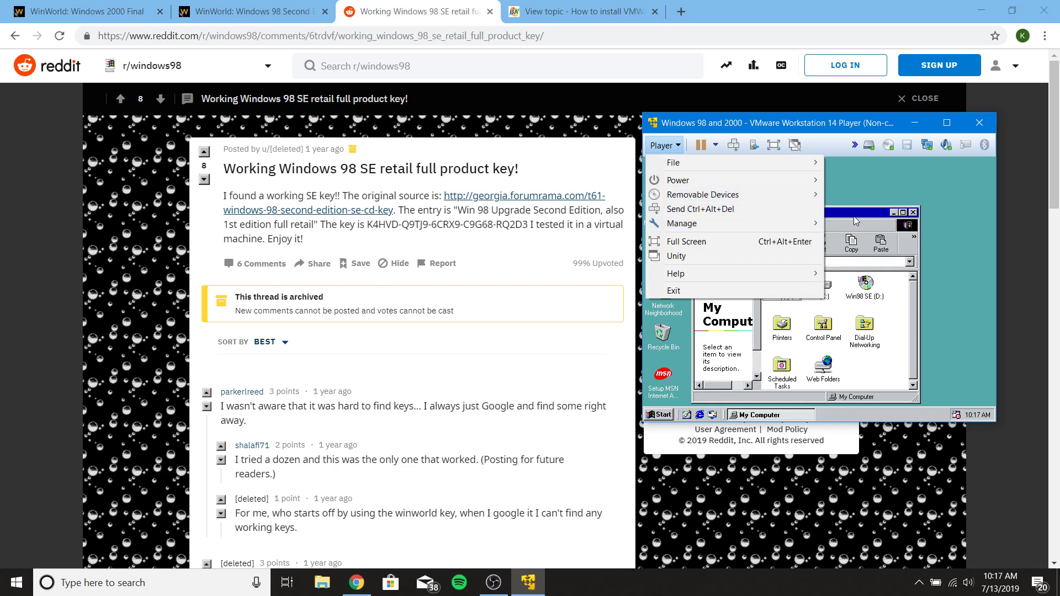
{"action": "left_click", "coordinate": [837, 225]}
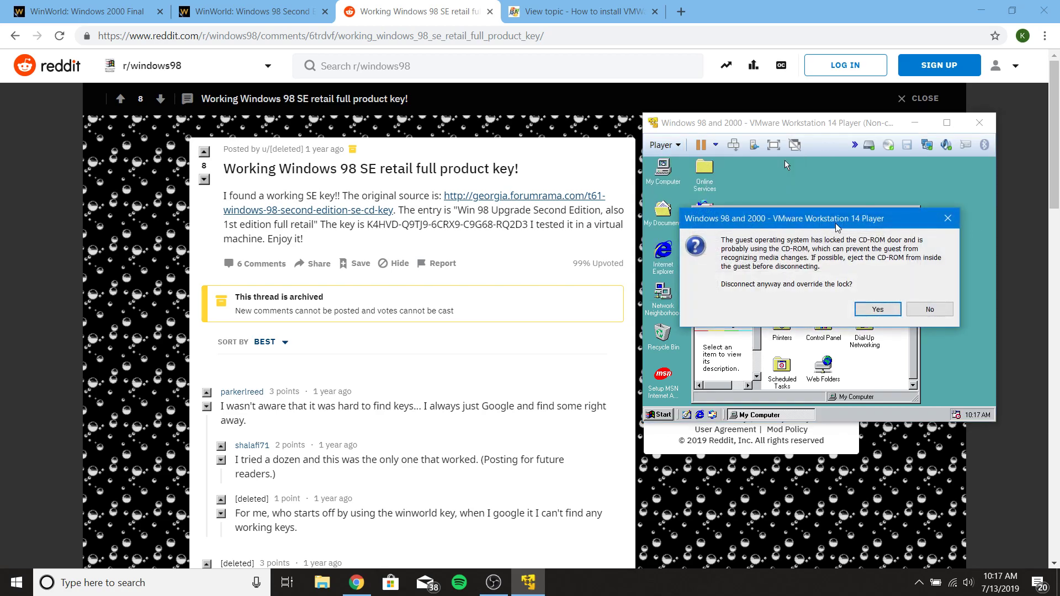
{"action": "key", "text": "Return"}
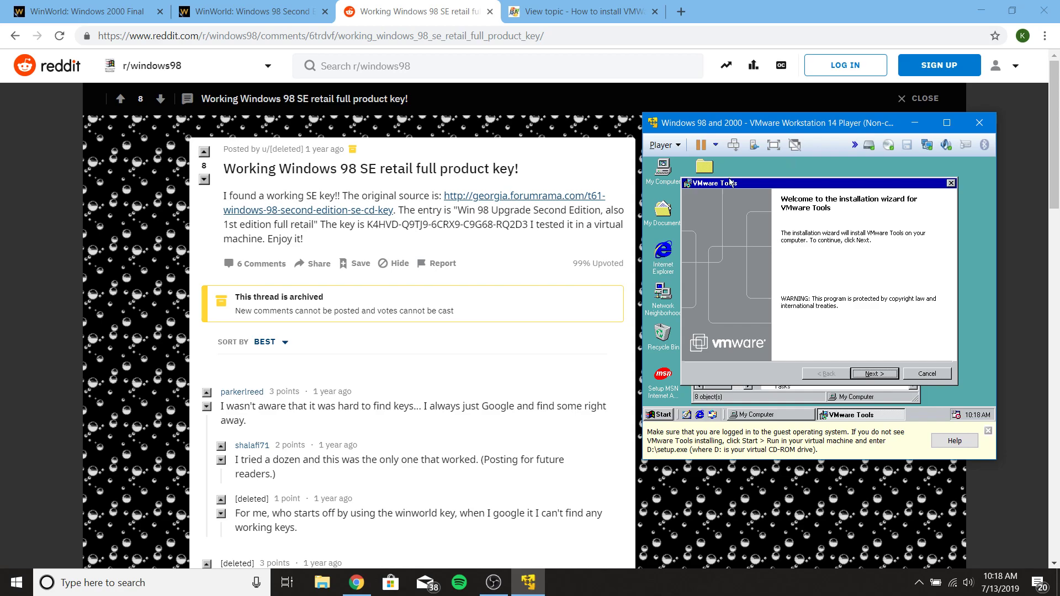
- Install VMware Tools with the default setup type, keep the CD-ROM connected, finish, and restart the guest
{"action": "left_click", "coordinate": [872, 374]}
{"action": "left_click", "coordinate": [872, 375]}
{"action": "left_click", "coordinate": [862, 373]}
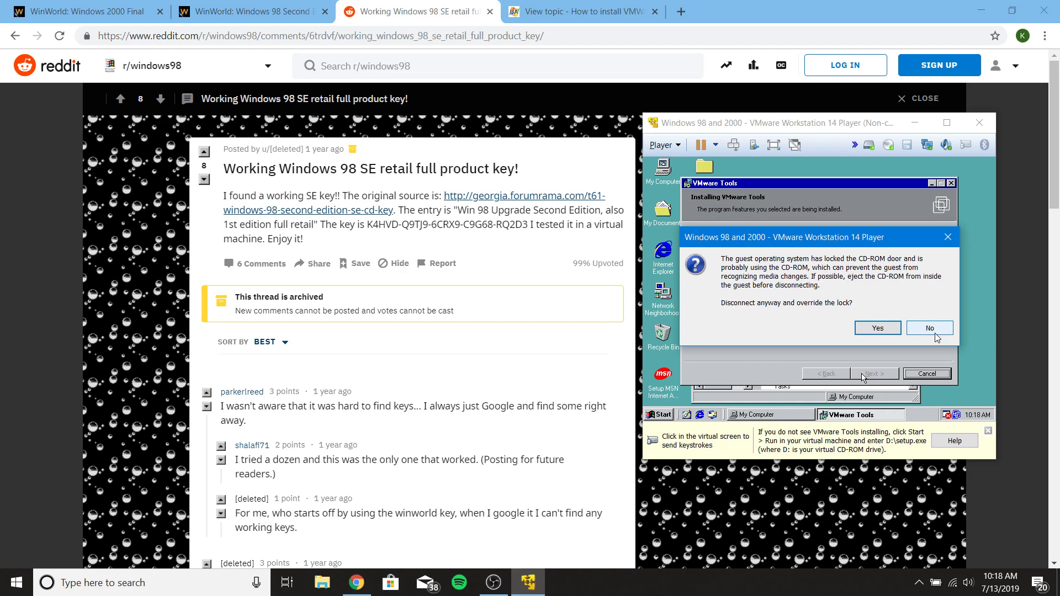
{"action": "left_click", "coordinate": [933, 331]}
{"action": "left_click", "coordinate": [895, 368]}
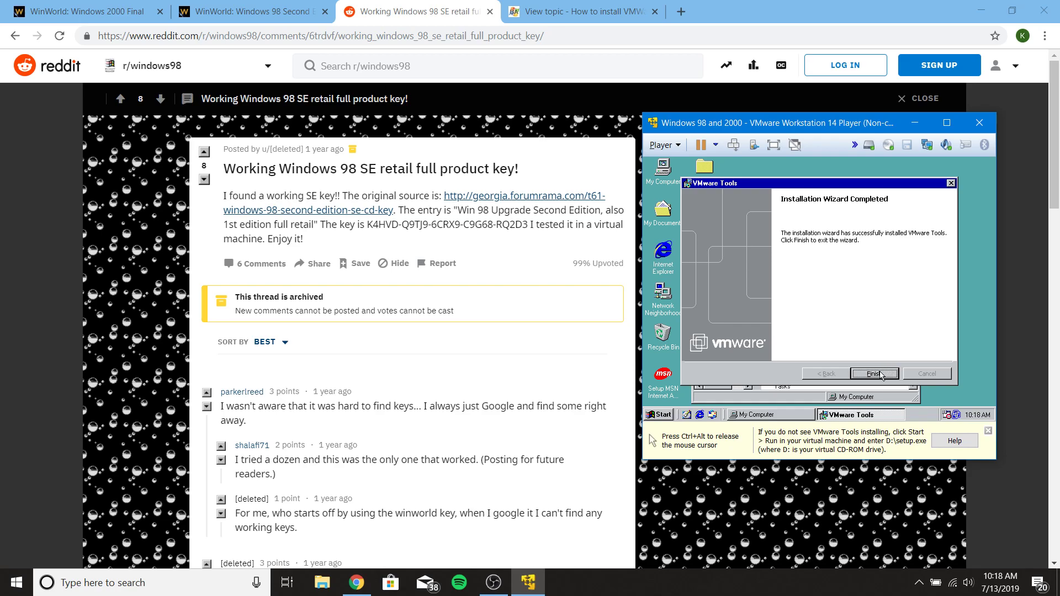
{"action": "left_click", "coordinate": [874, 373]}
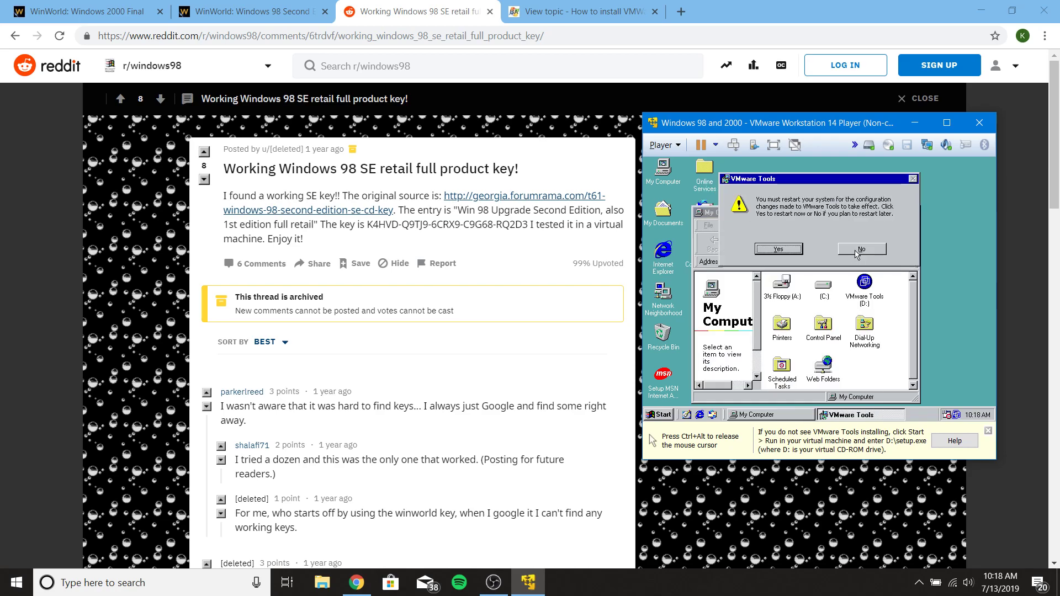
{"action": "left_click", "coordinate": [786, 251]}
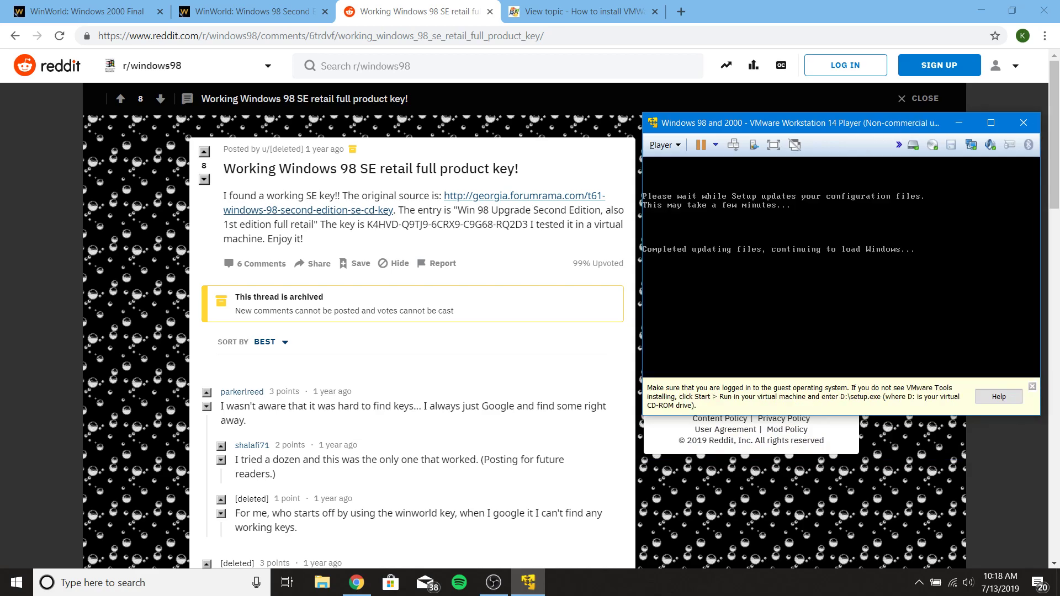
- Return to full screen, dismiss the network password prompt, and close My Computer and the Welcome to Windows 98 screen
{"action": "key", "text": "ctrl+alt"}
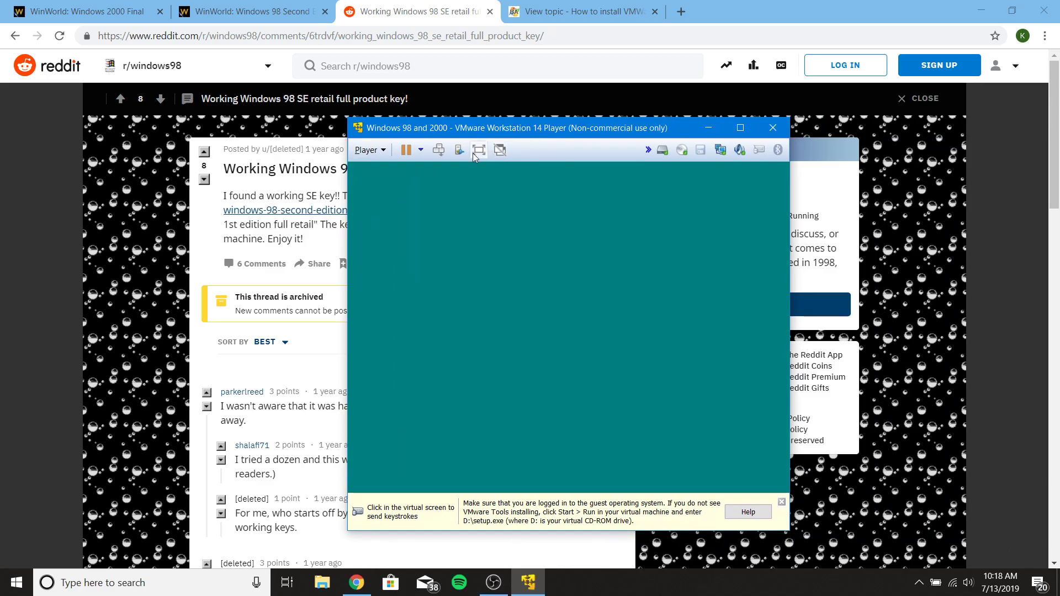
{"action": "left_click", "coordinate": [479, 150]}
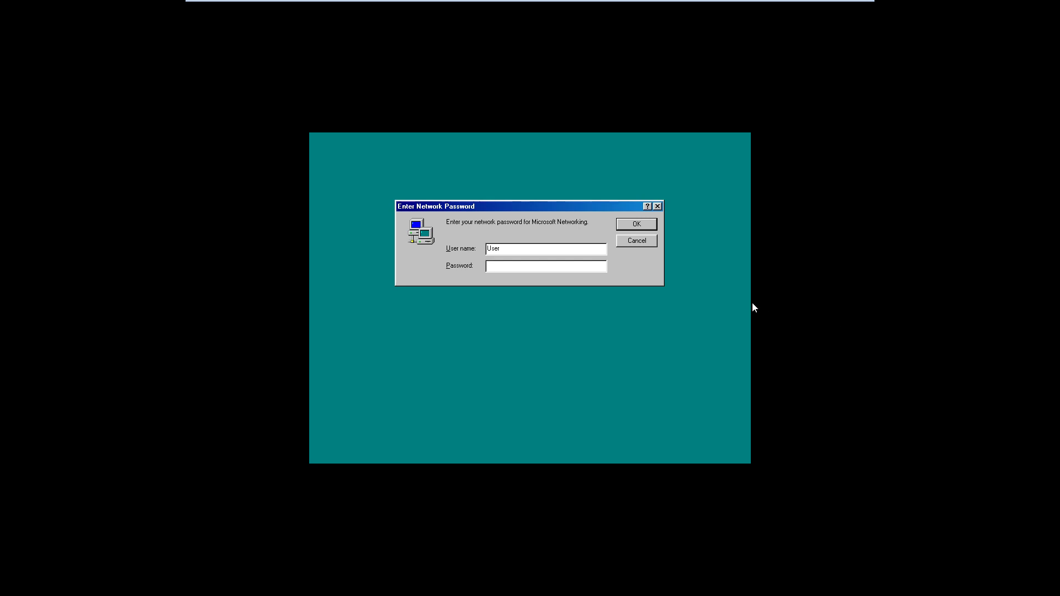
{"action": "left_click", "coordinate": [641, 222]}
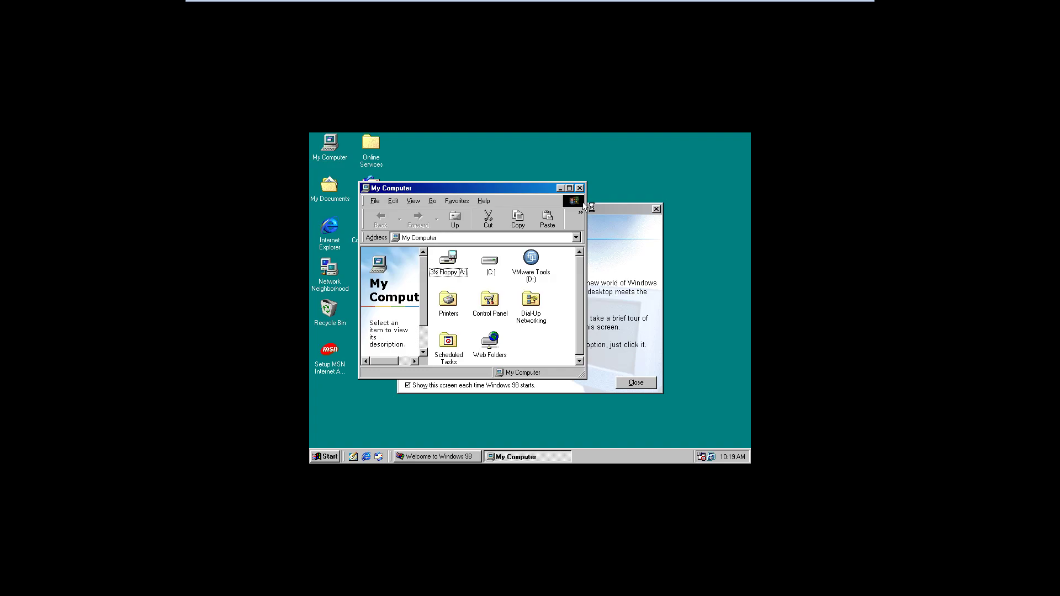
{"action": "left_click", "coordinate": [579, 188]}
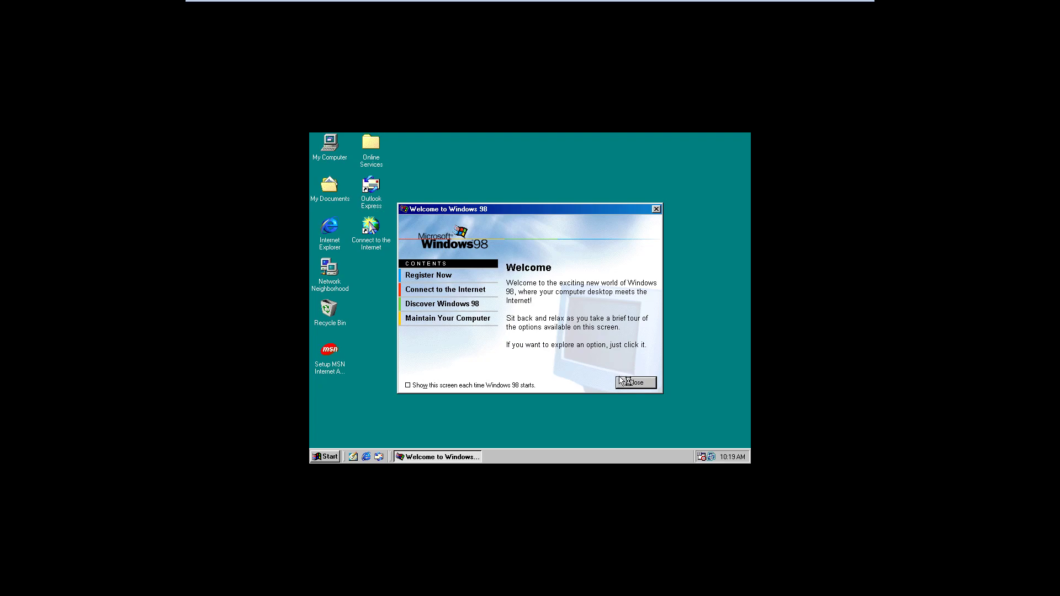
{"action": "left_click", "coordinate": [631, 383]}
- In Display Properties, set the screen area to 1280 by 1024 pixels, apply, and keep the new resolution
{"action": "right_click", "coordinate": [631, 383]}
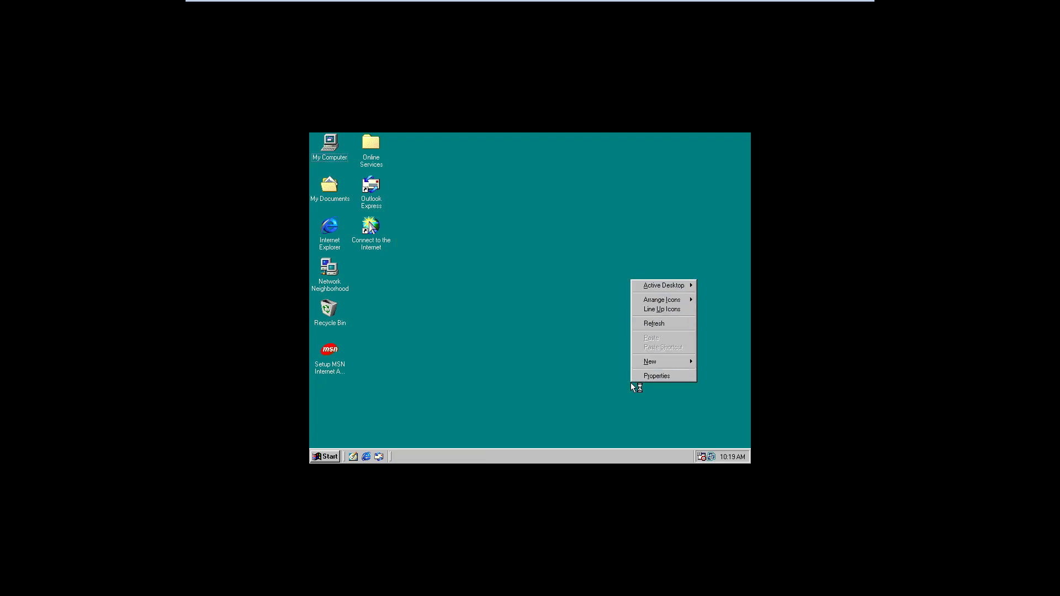
{"action": "left_click", "coordinate": [650, 377]}
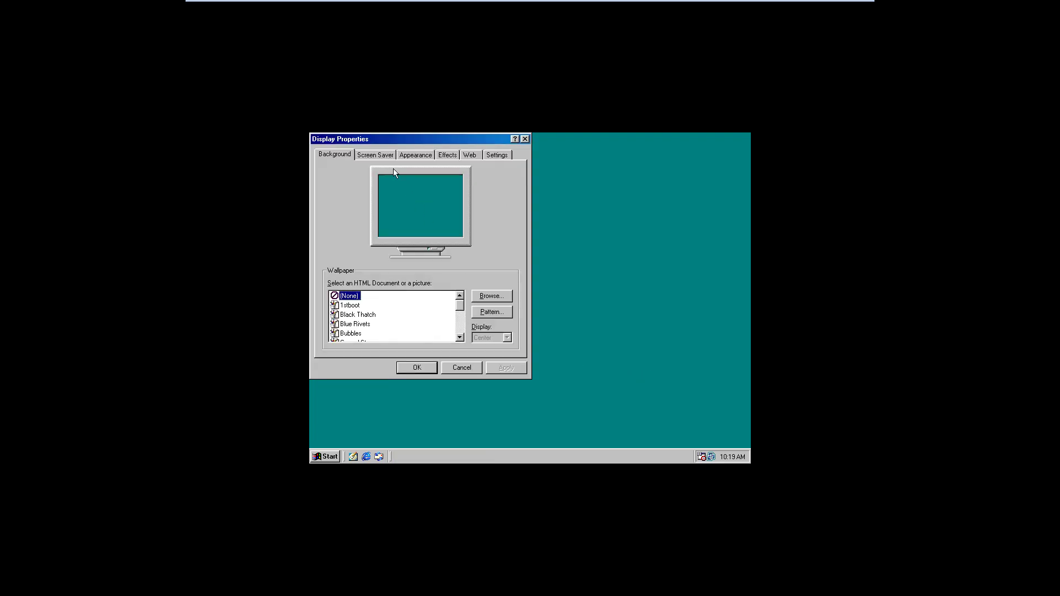
{"action": "left_click", "coordinate": [379, 156]}
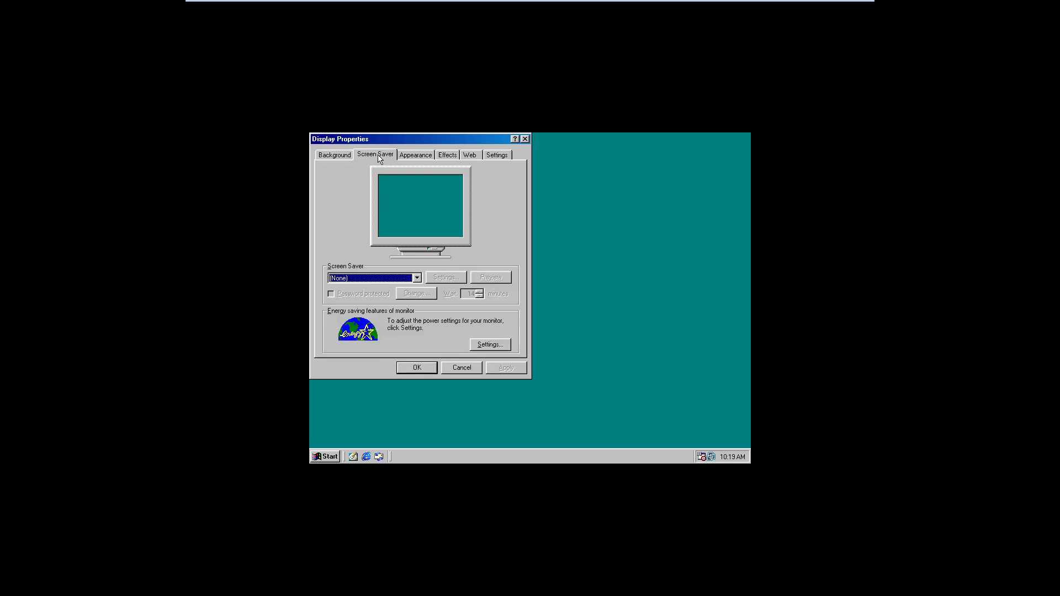
{"action": "left_click", "coordinate": [422, 157]}
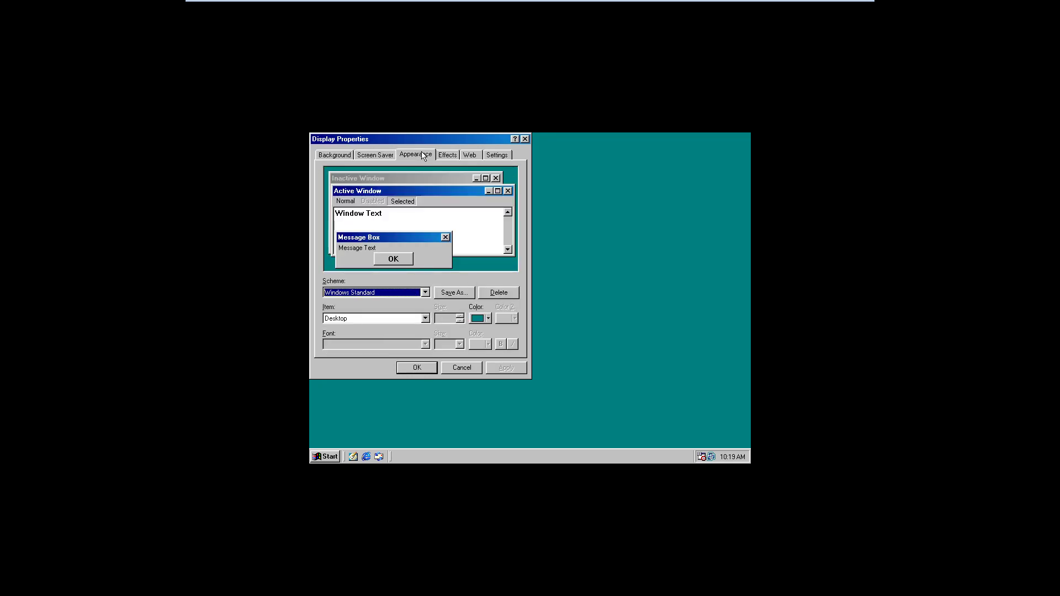
{"action": "left_click", "coordinate": [498, 155]}
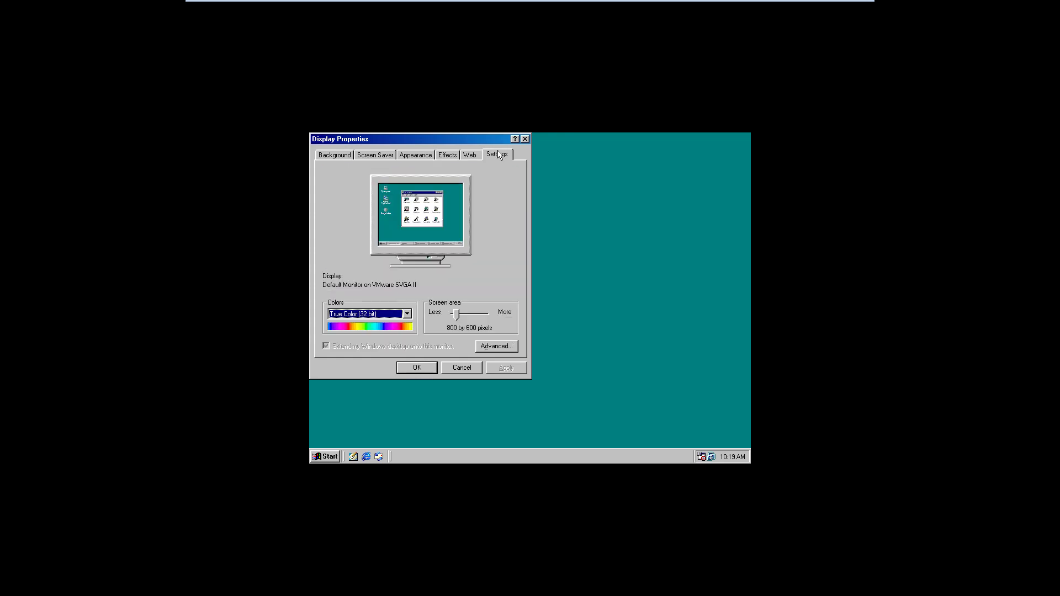
{"action": "left_click_drag", "start_coordinate": [456, 314], "coordinate": [472, 316]}
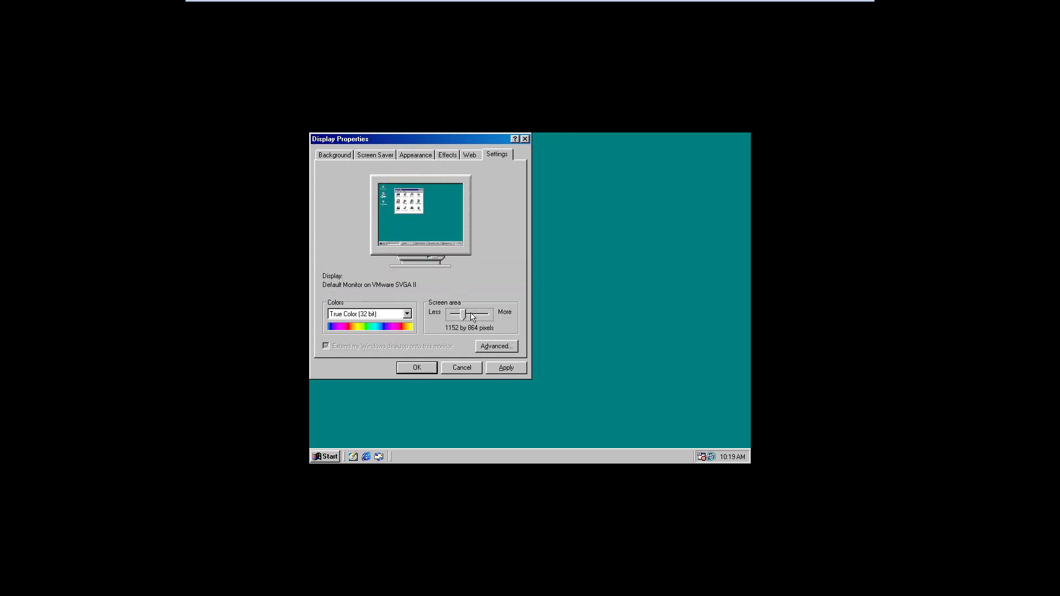
{"action": "left_click", "coordinate": [472, 316]}
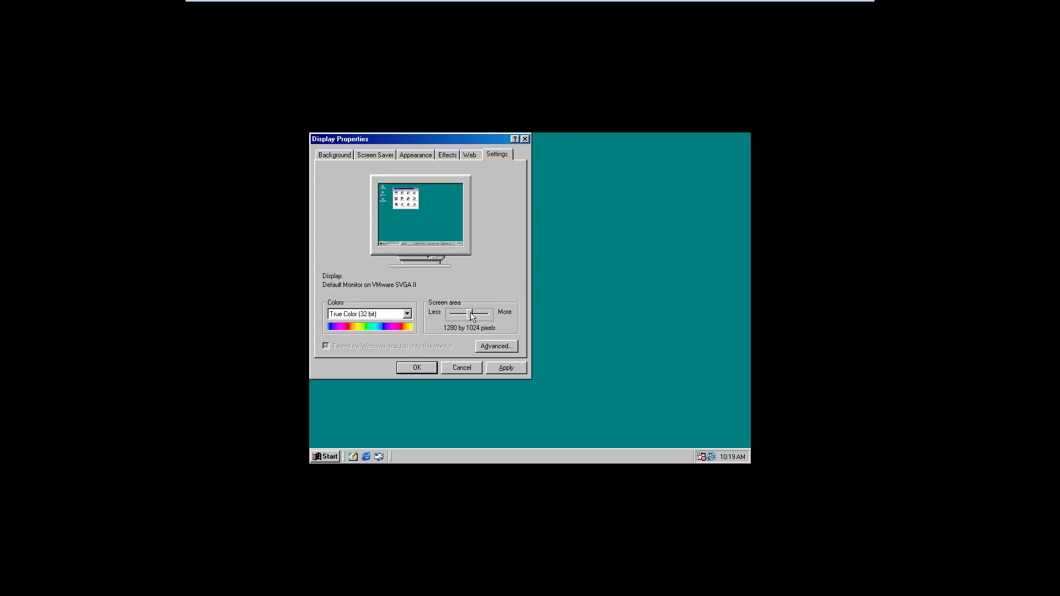
{"action": "left_click", "coordinate": [493, 367]}
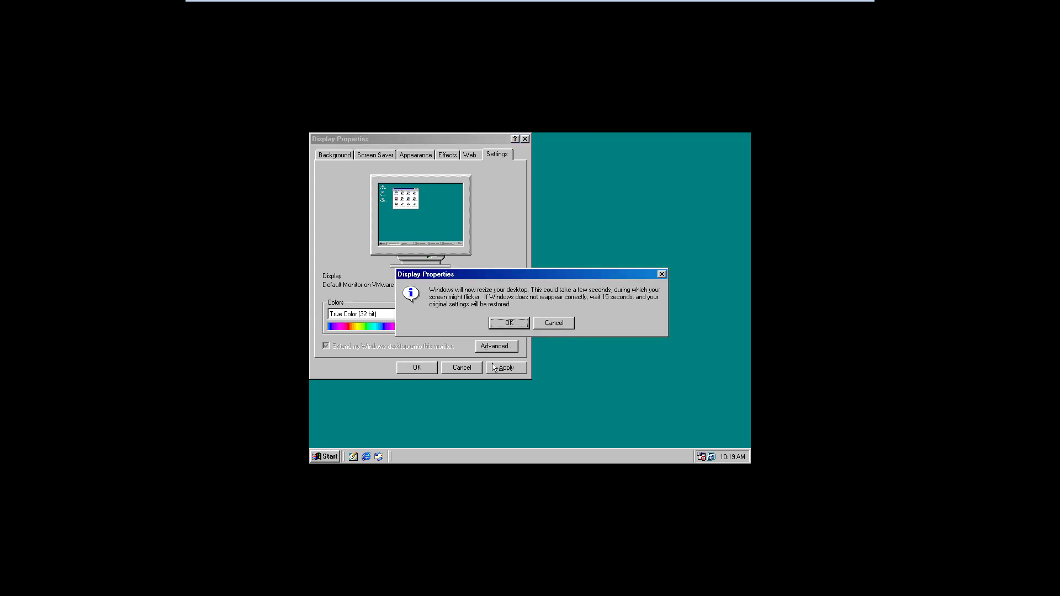
{"action": "key", "text": "Return"}
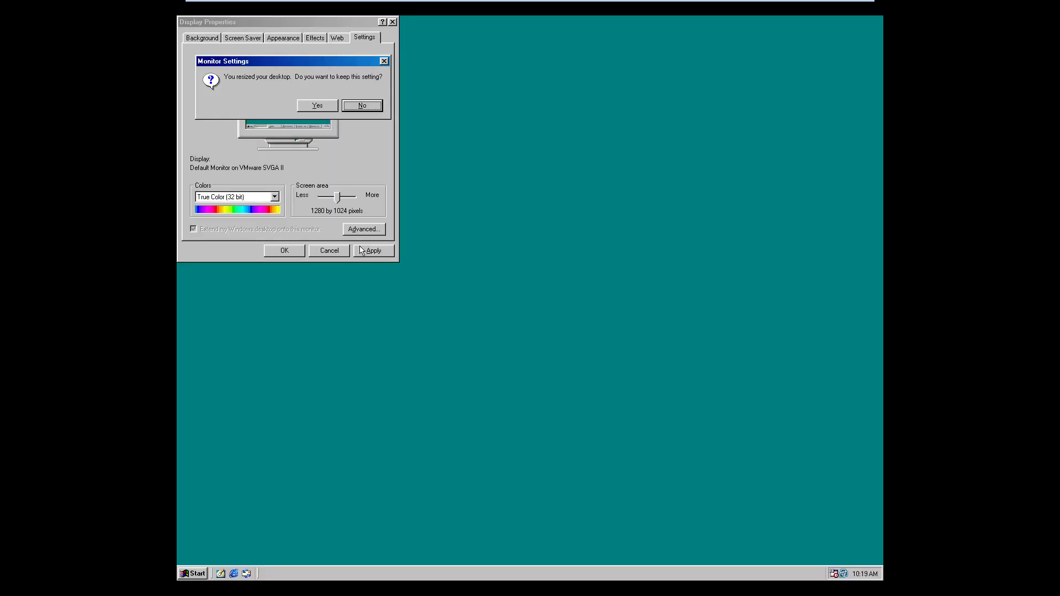
{"action": "left_click", "coordinate": [307, 105]}
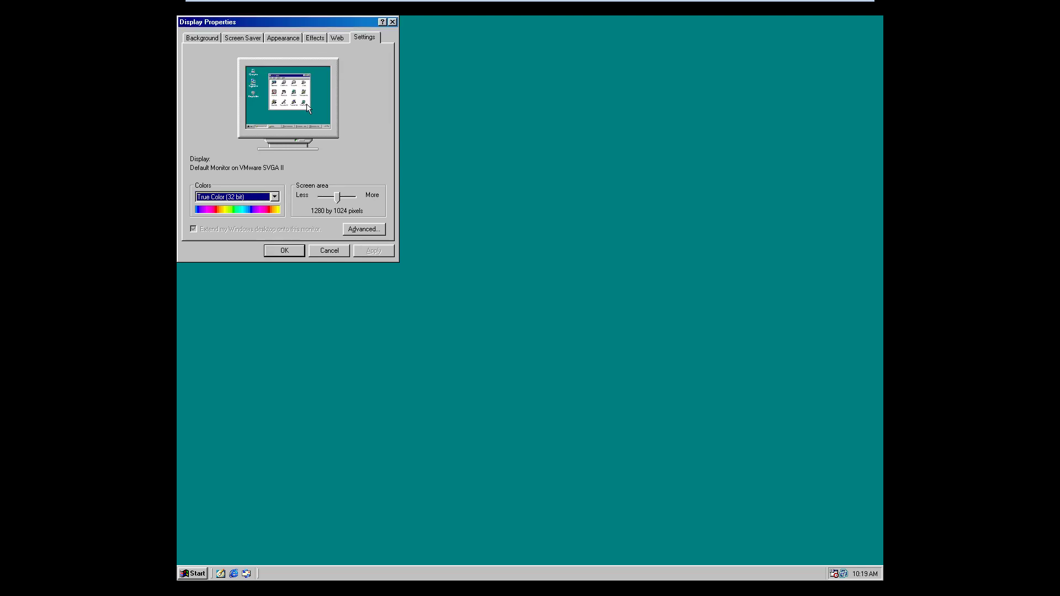
{"action": "left_click", "coordinate": [287, 251]}
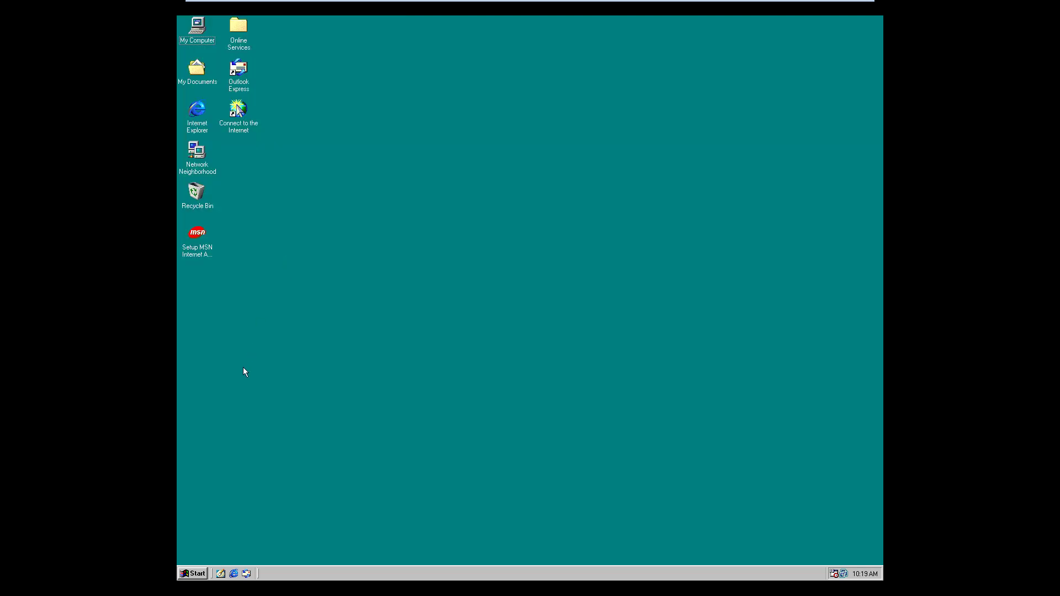
- Load the EN_WIN2000_PRO_SP4 ISO from the Downloads Windows 2000 folders into the virtual CD/DVD drive, overriding the guest's lock
{"action": "mouse_move", "coordinate": [276, 3]}
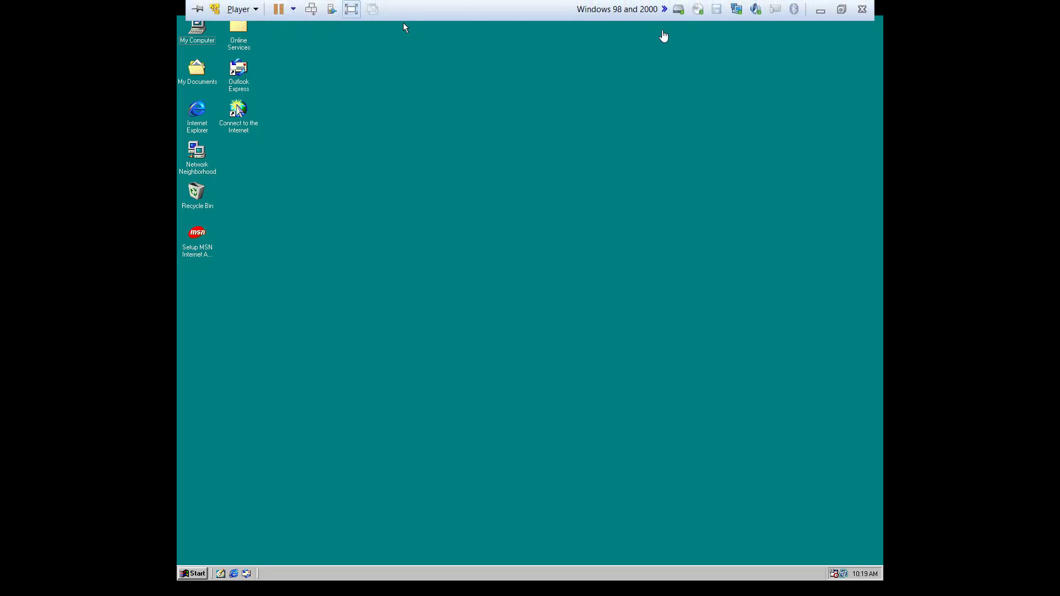
{"action": "left_click", "coordinate": [698, 9]}
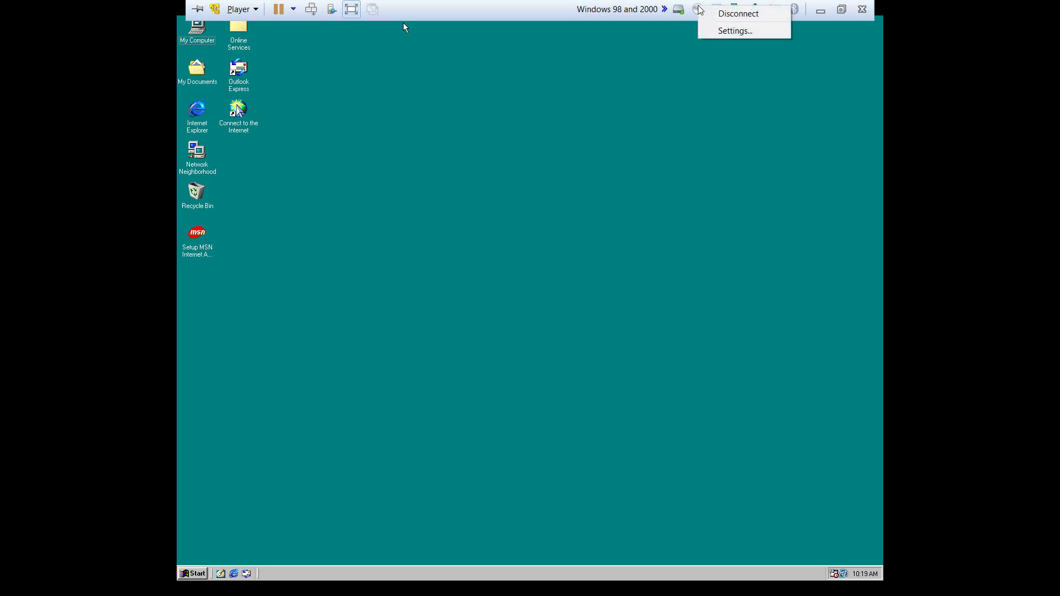
{"action": "left_click", "coordinate": [712, 31]}
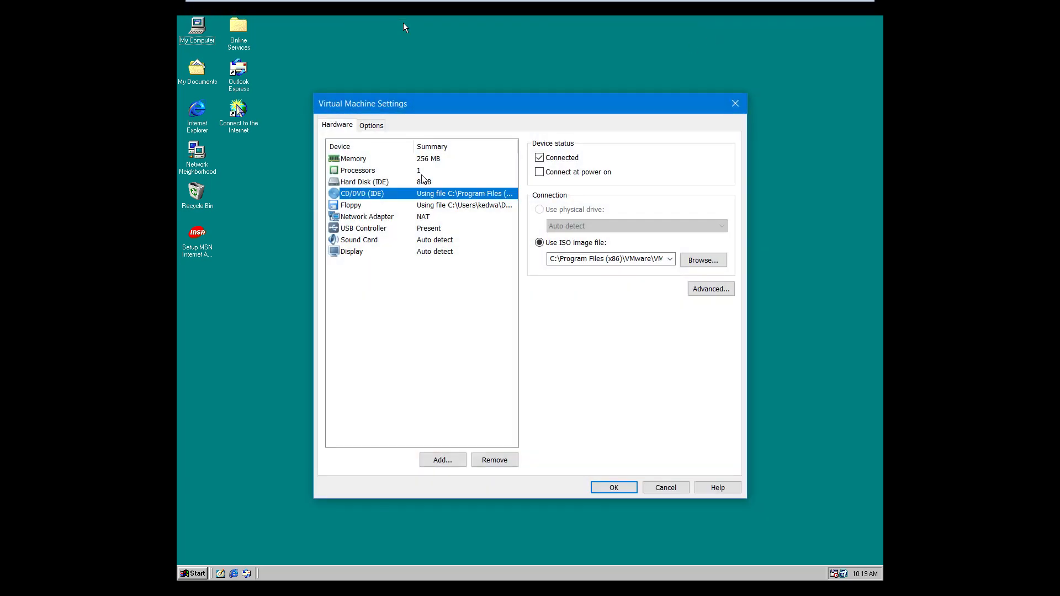
{"action": "left_click", "coordinate": [693, 261]}
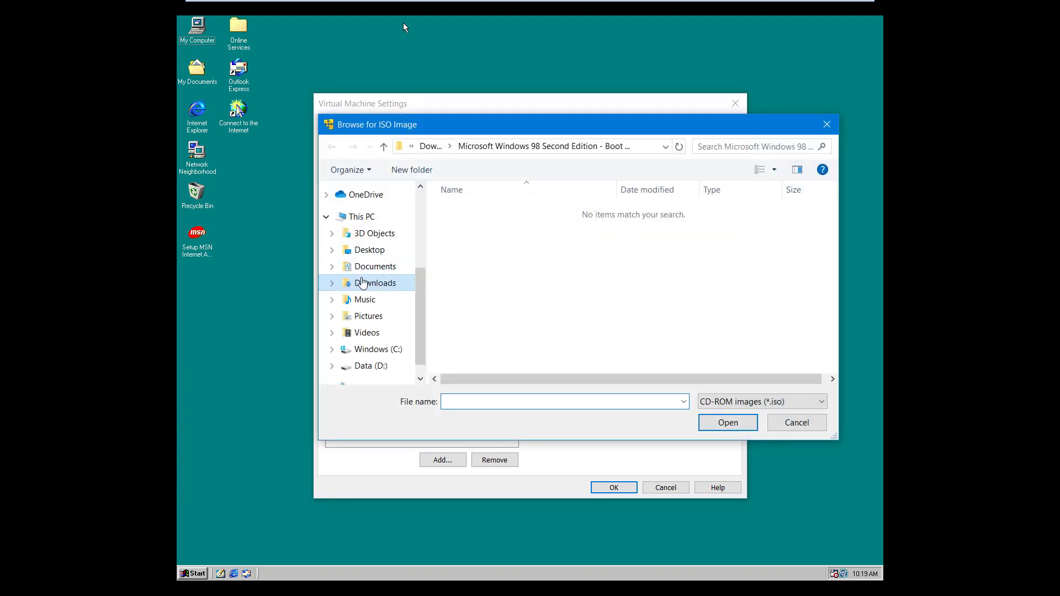
{"action": "left_click", "coordinate": [363, 282]}
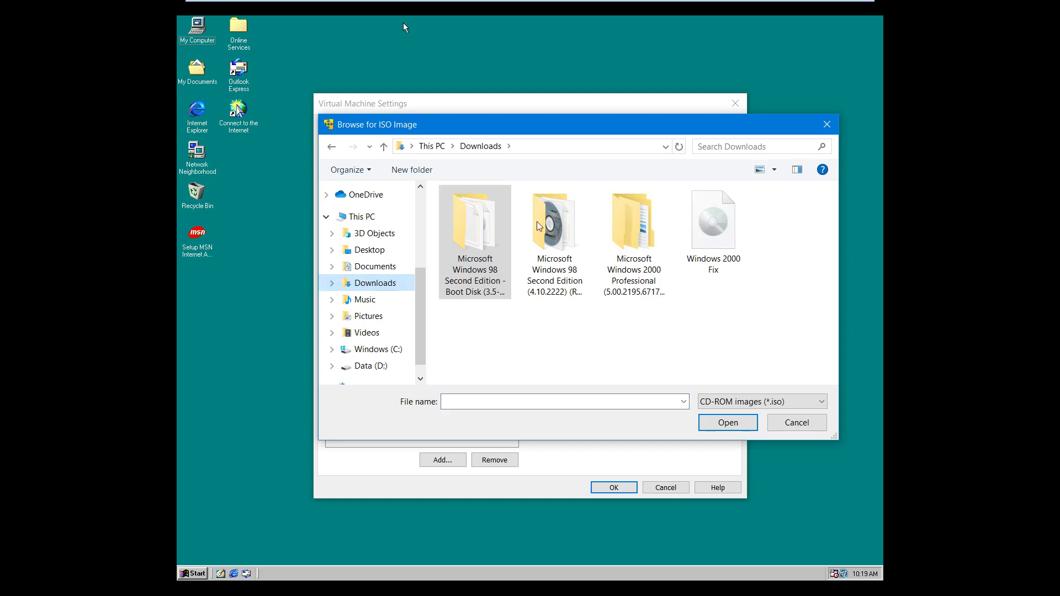
{"action": "double_click", "coordinate": [647, 221]}
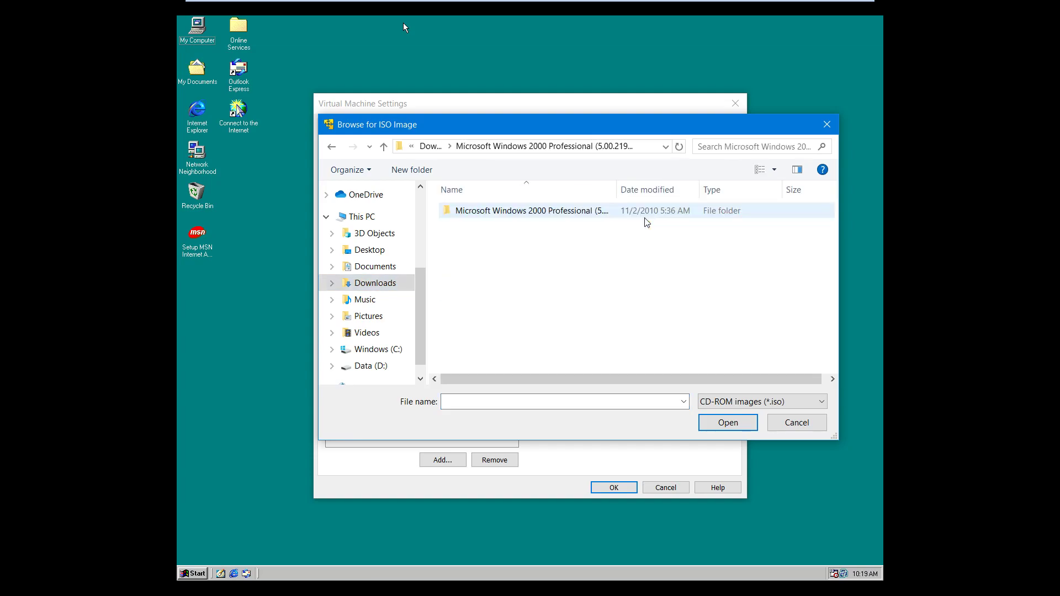
{"action": "double_click", "coordinate": [571, 214]}
{"action": "double_click", "coordinate": [560, 212]}
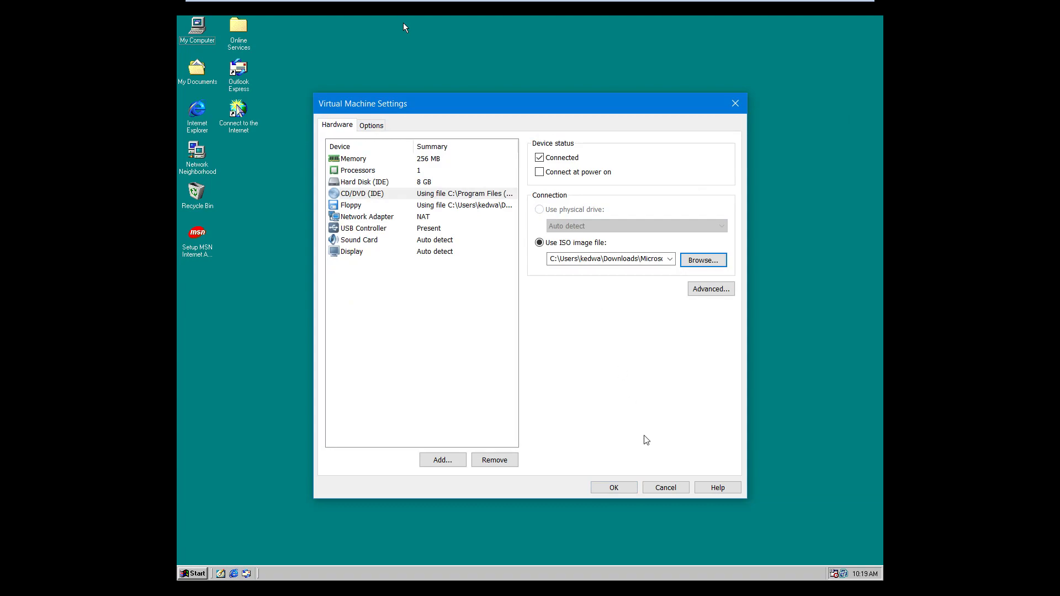
{"action": "left_click", "coordinate": [608, 489]}
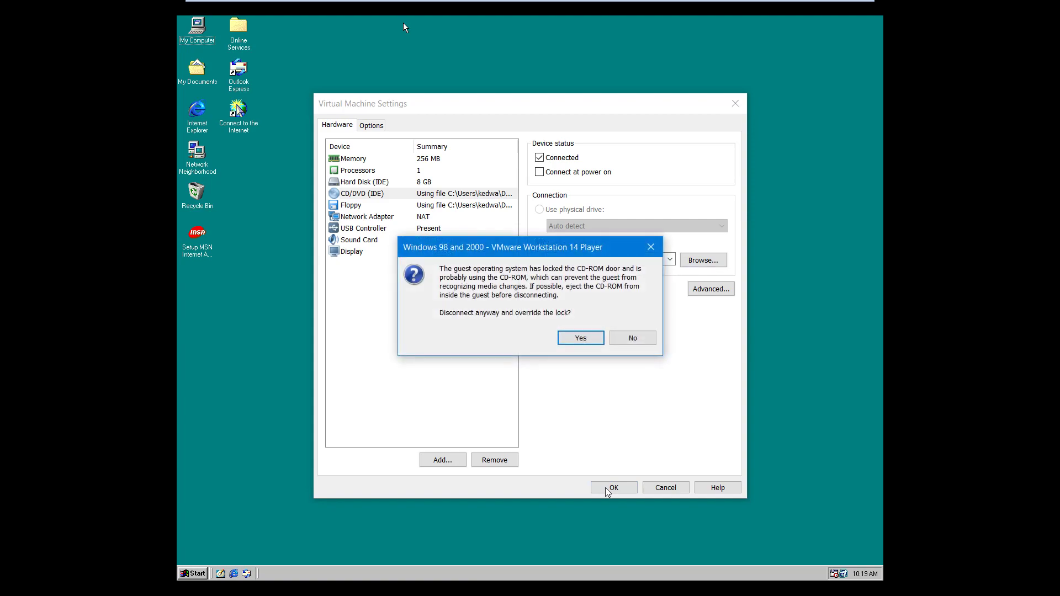
{"action": "left_click", "coordinate": [581, 338]}
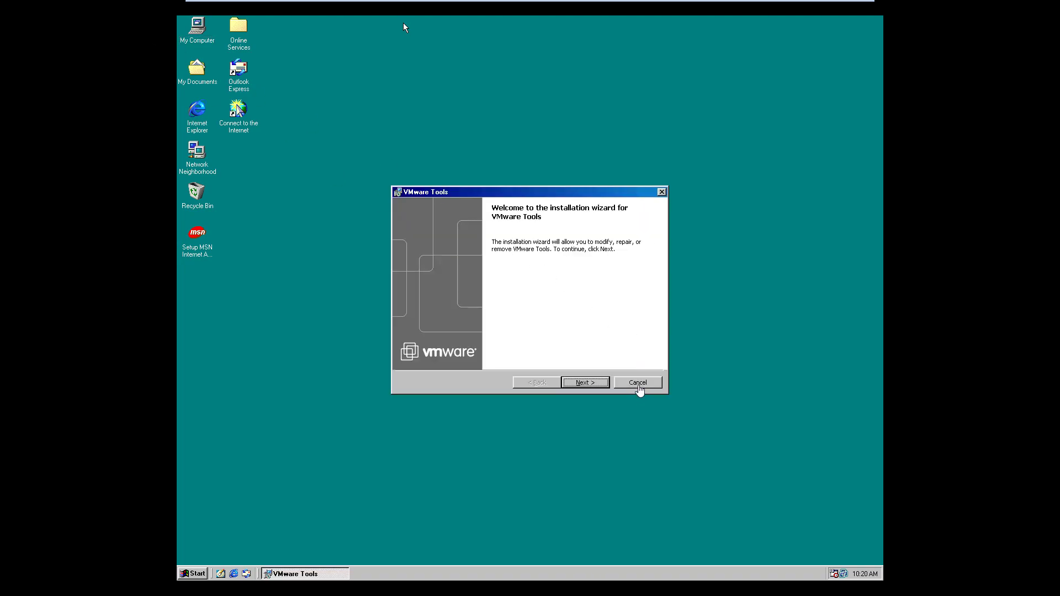
- Cancel the auto-started VMware Tools setup, approve the CD-ROM override and eject, and finish the wizard
{"action": "left_click", "coordinate": [638, 382]}
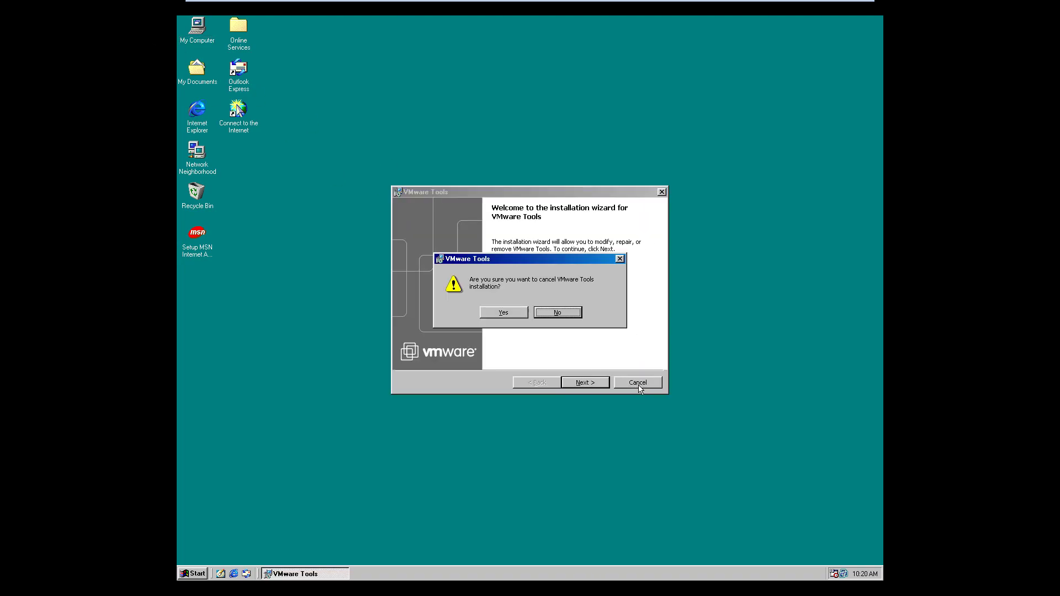
{"action": "left_click", "coordinate": [504, 311]}
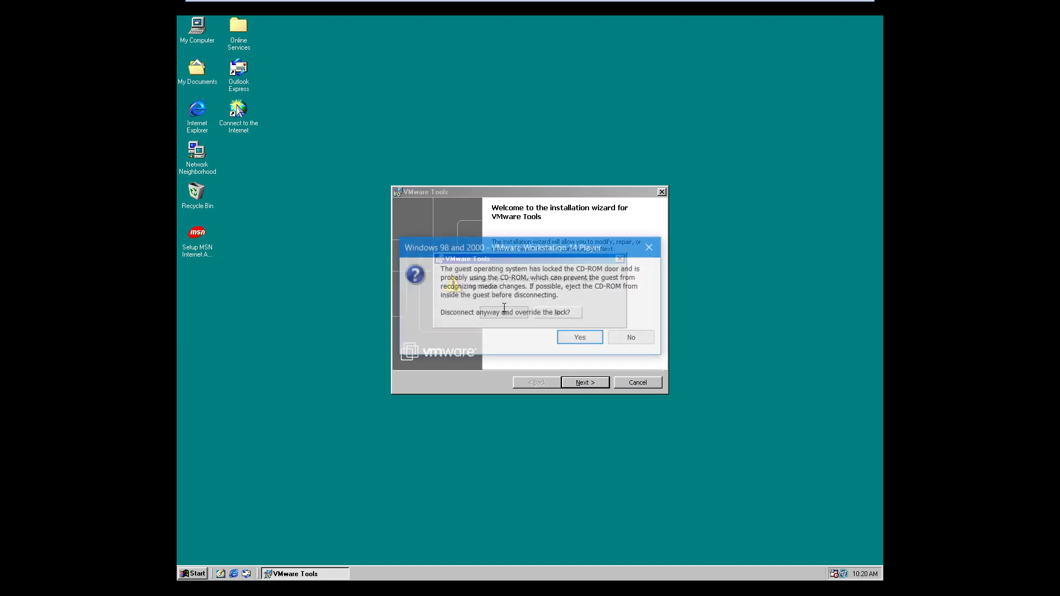
{"action": "left_click", "coordinate": [584, 334]}
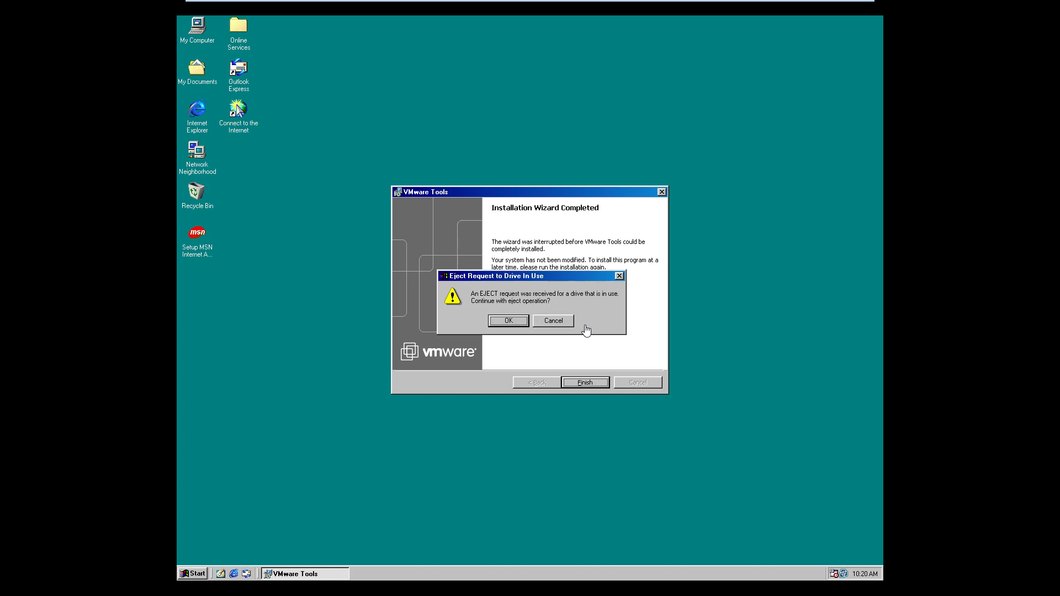
{"action": "left_click", "coordinate": [508, 325]}
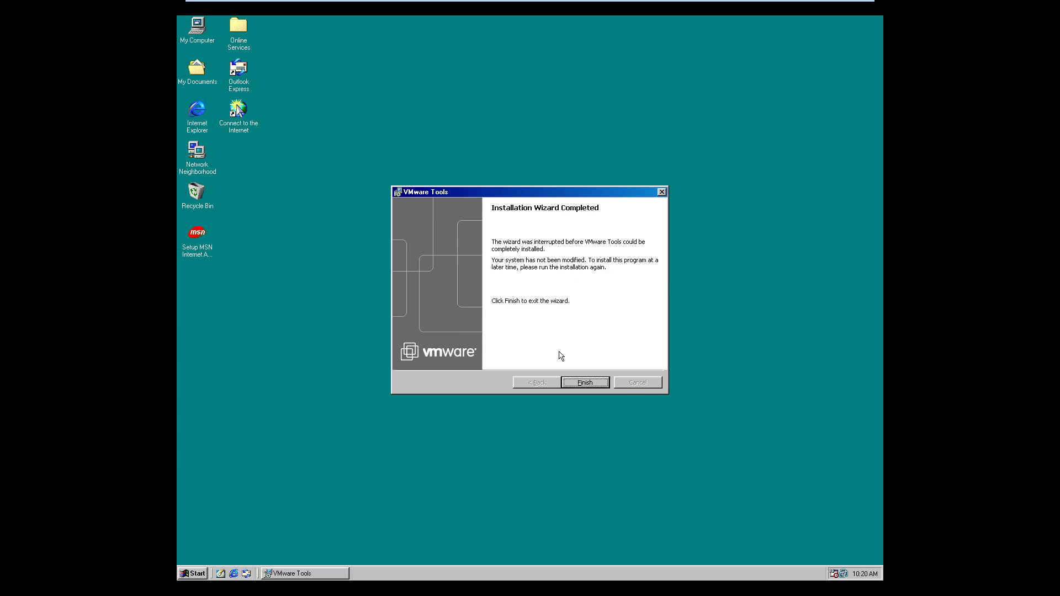
{"action": "left_click", "coordinate": [574, 383]}
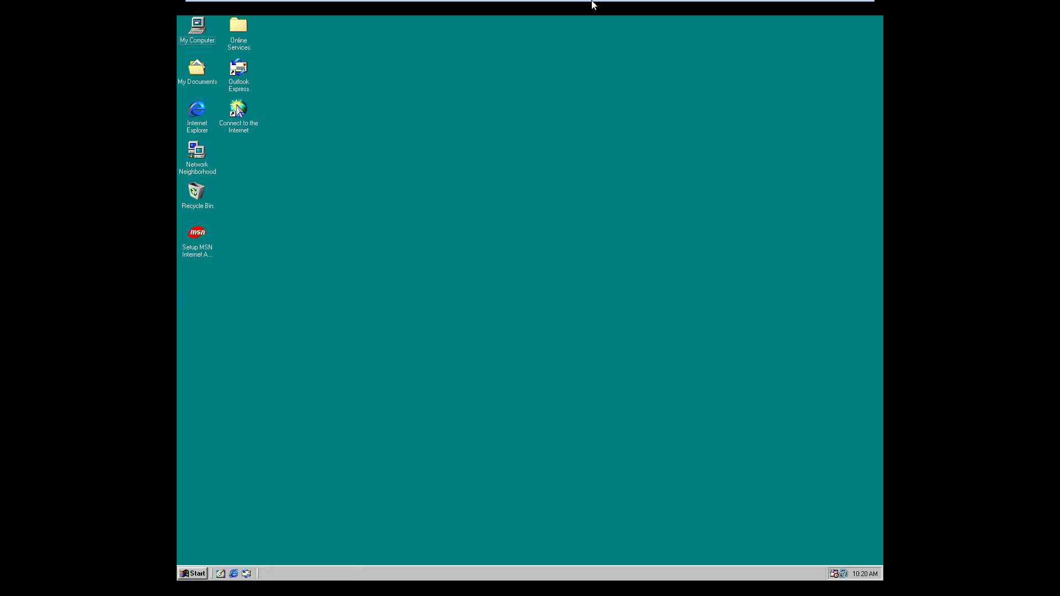
{"action": "mouse_move", "coordinate": [588, 2]}
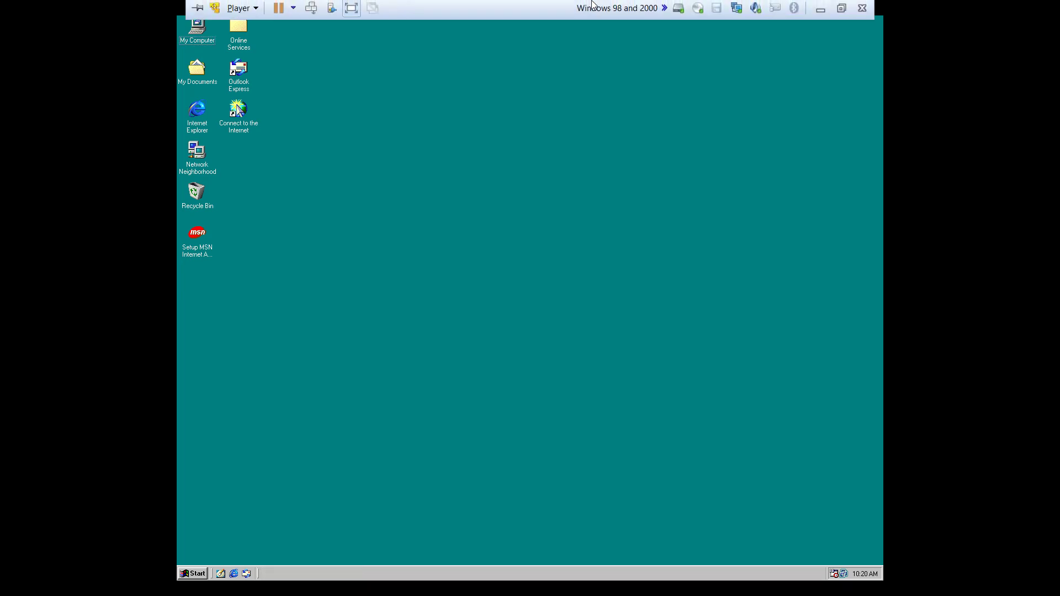
- Load the Windows 2000 Professional ISO from the nested Downloads folders into the CD drive, overriding the guest's lock
{"action": "left_click", "coordinate": [699, 8]}
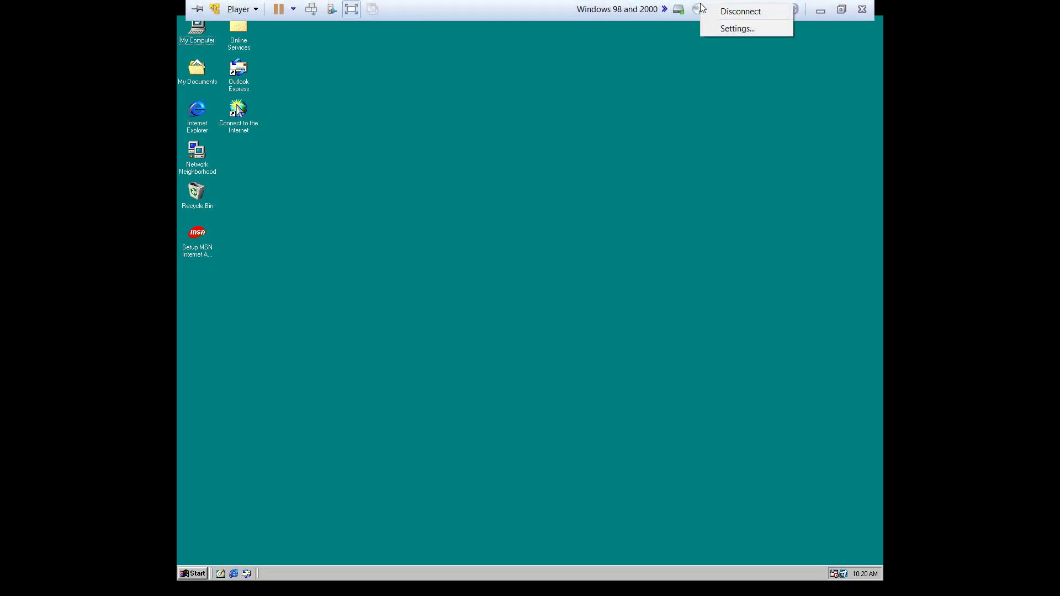
{"action": "left_click", "coordinate": [715, 28]}
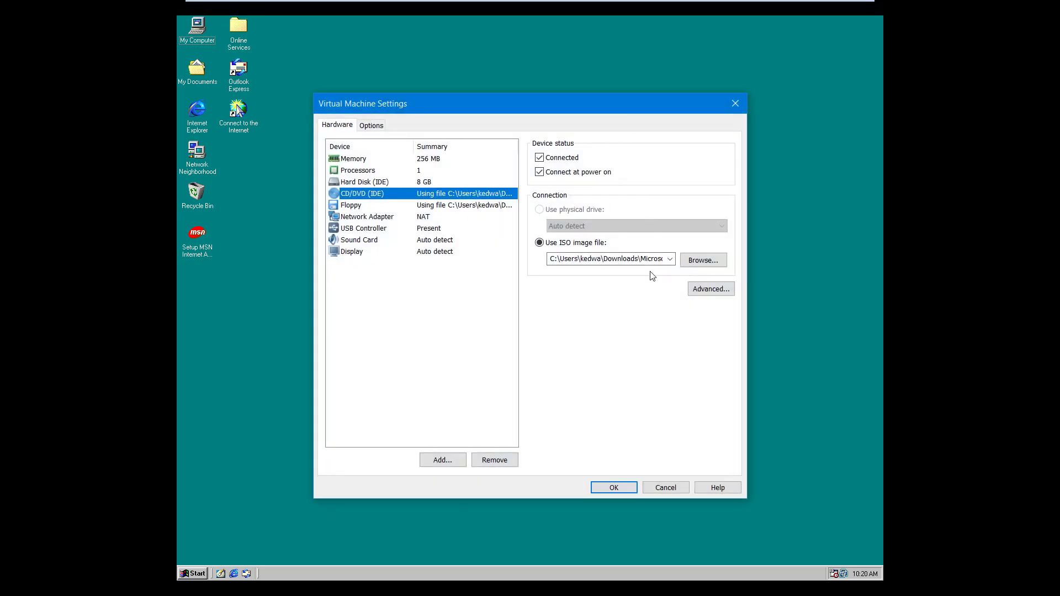
{"action": "left_click", "coordinate": [692, 260]}
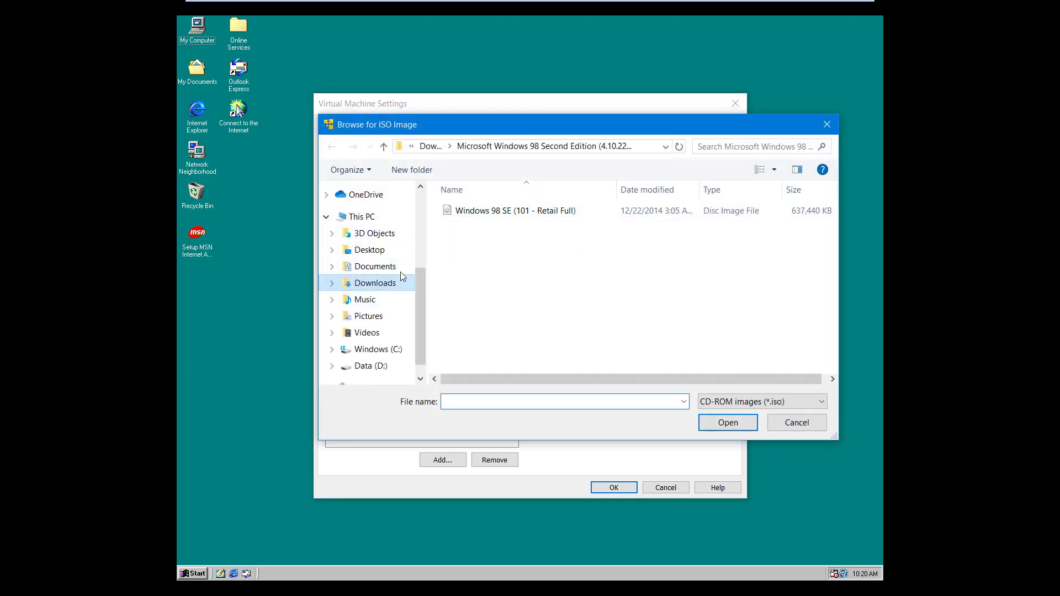
{"action": "left_click", "coordinate": [439, 147]}
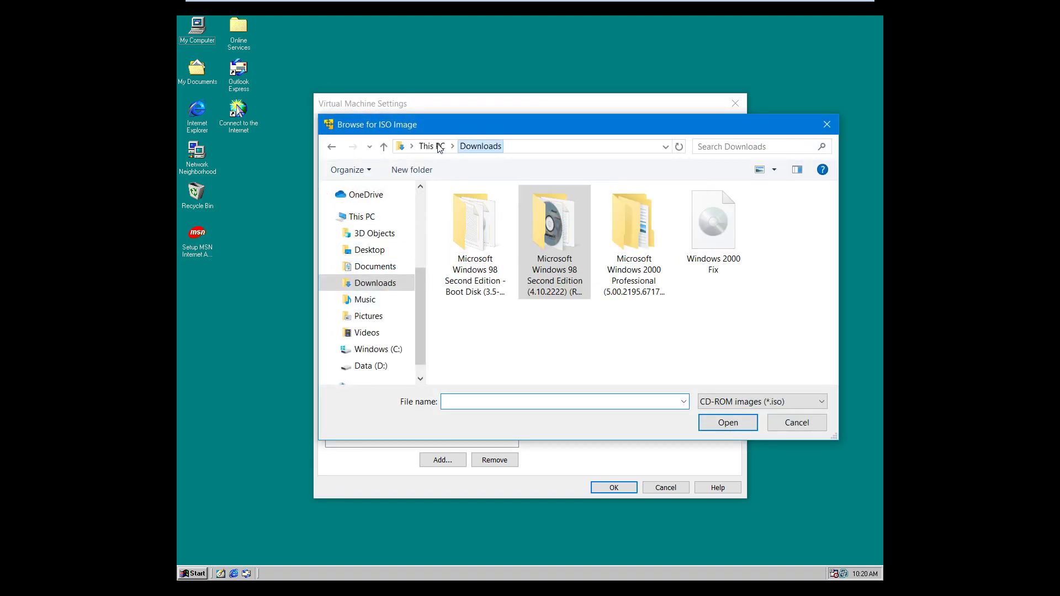
{"action": "double_click", "coordinate": [614, 213]}
{"action": "double_click", "coordinate": [579, 217]}
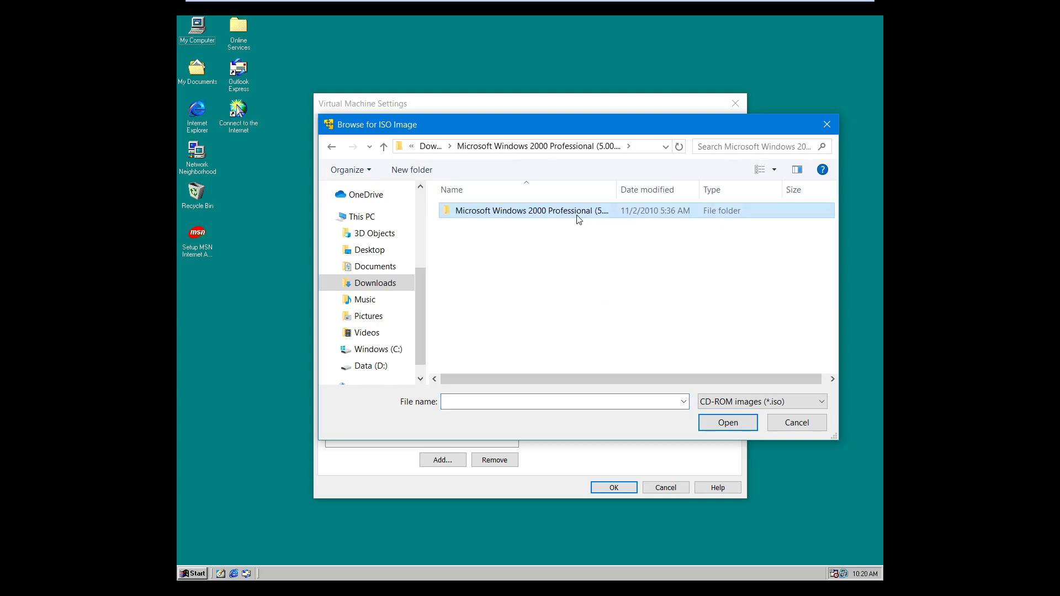
{"action": "double_click", "coordinate": [534, 210]}
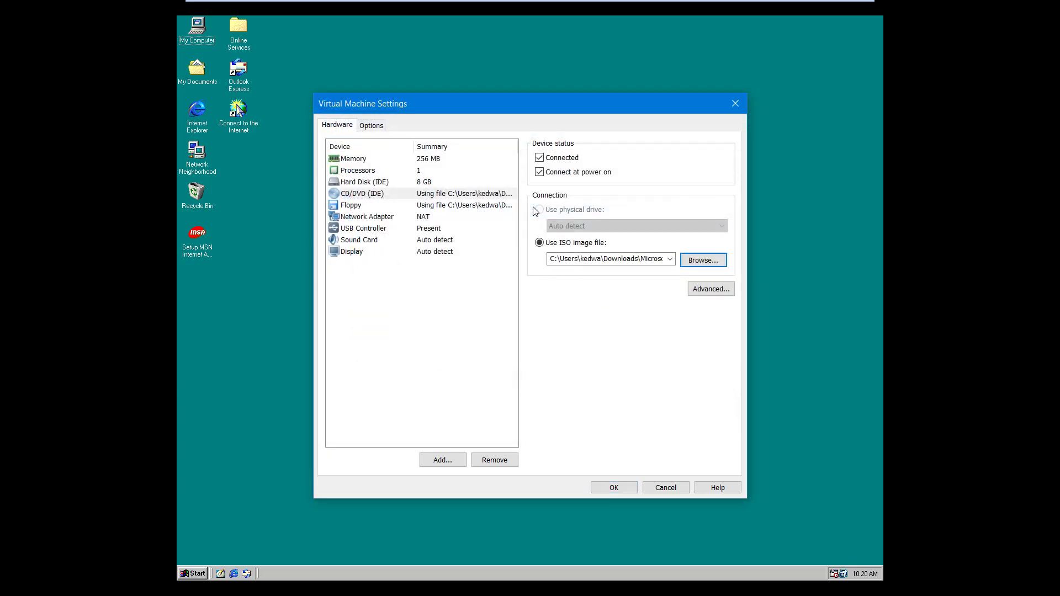
{"action": "left_click", "coordinate": [624, 486]}
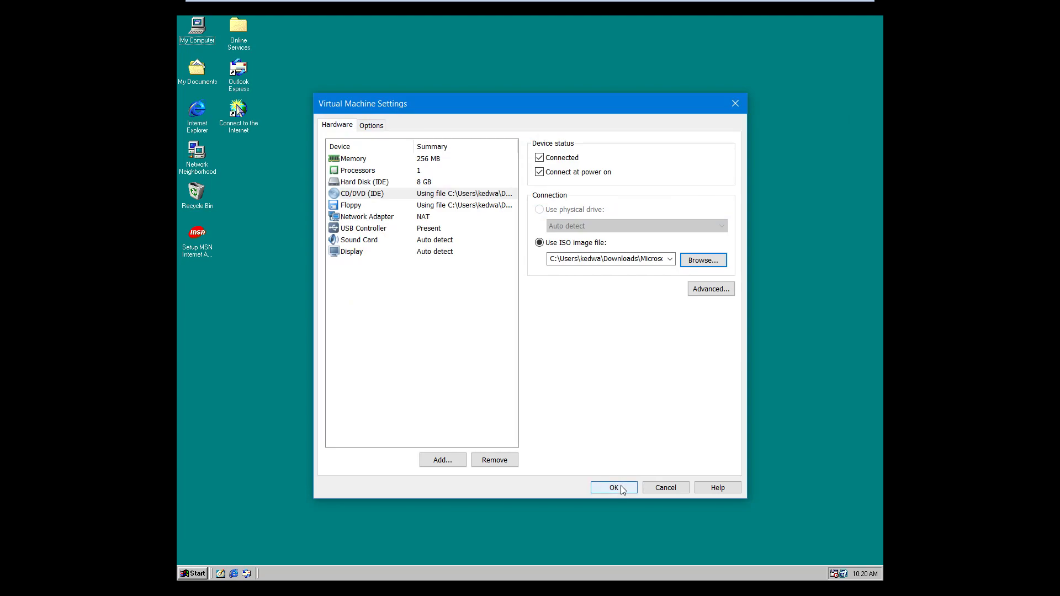
{"action": "left_click", "coordinate": [581, 337]}
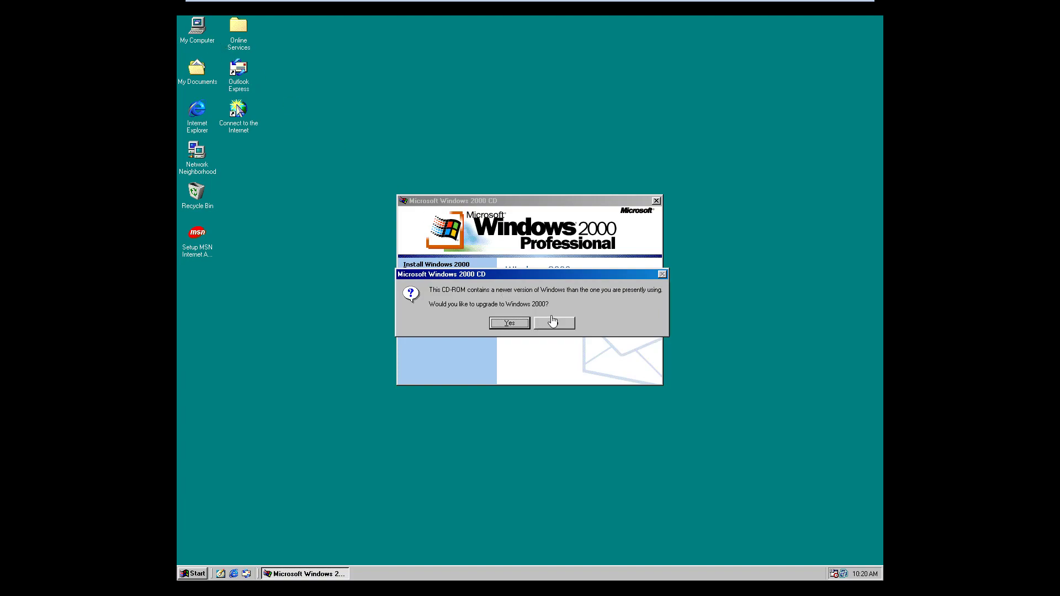
- Decline the upgrade, choose a clean install of Windows 2000, and accept the licence agreement
{"action": "left_click", "coordinate": [554, 323]}
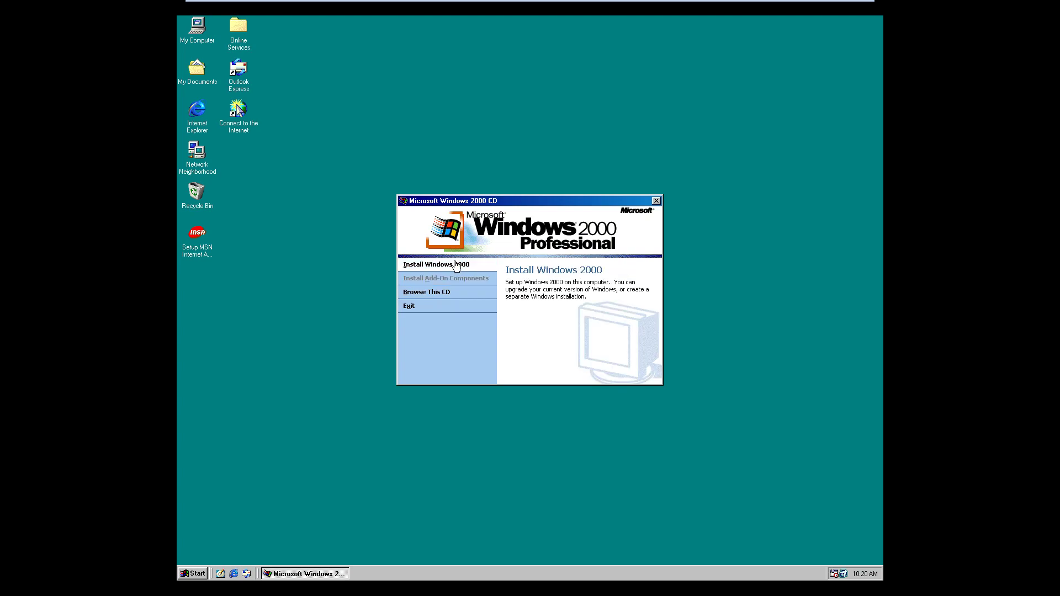
{"action": "left_click", "coordinate": [457, 266]}
{"action": "left_click", "coordinate": [500, 302]}
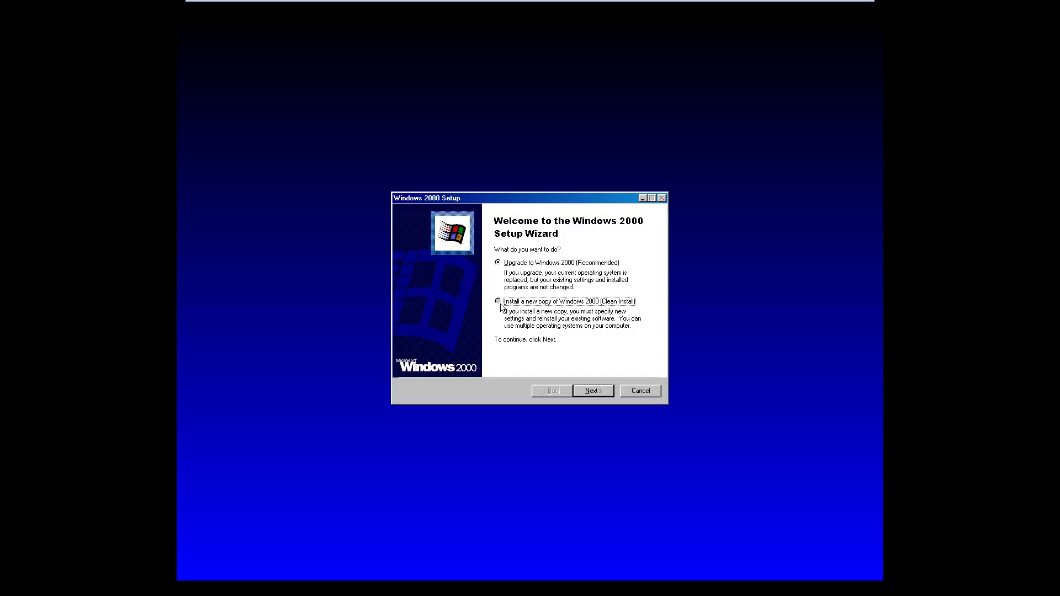
{"action": "left_click", "coordinate": [595, 392]}
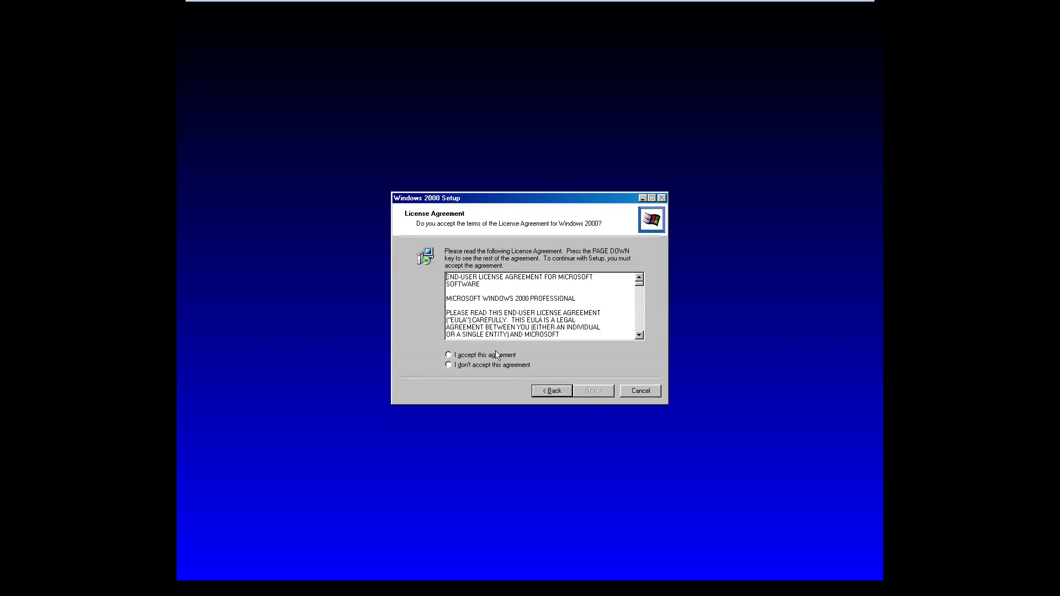
{"action": "left_click", "coordinate": [497, 355]}
{"action": "left_click", "coordinate": [589, 392]}
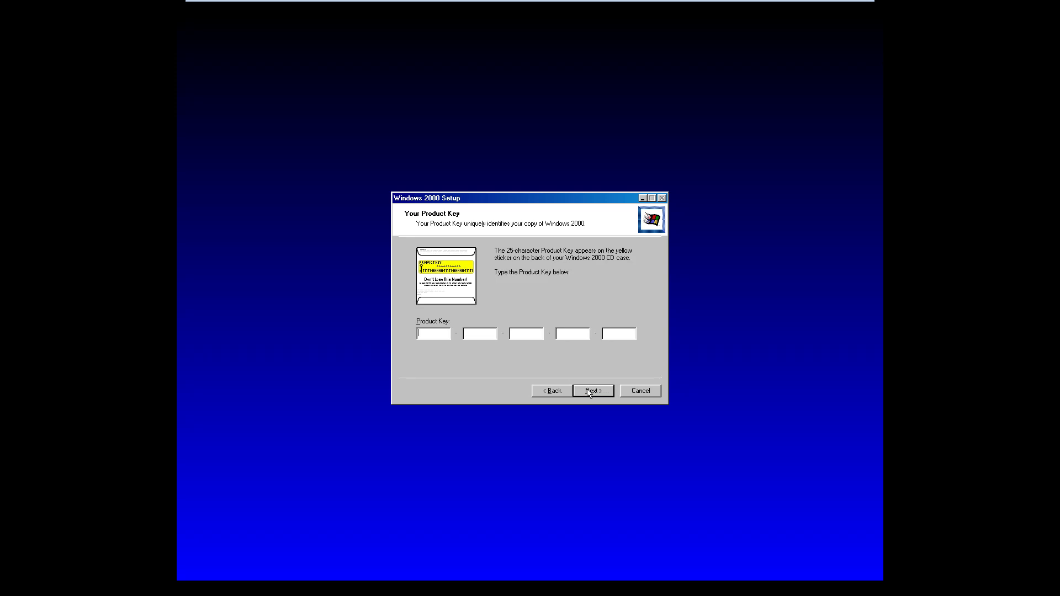
{"action": "mouse_move", "coordinate": [608, 3]}
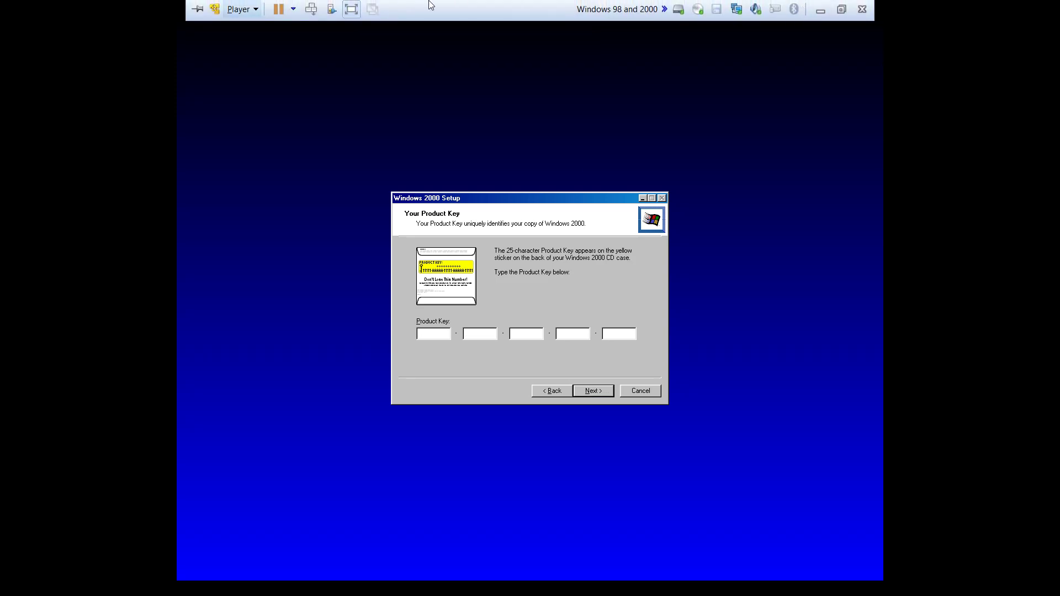
- Leave full screen, show the WinWorld Windows 2000 page, and move the VM window off the serials list
{"action": "left_click", "coordinate": [351, 10]}
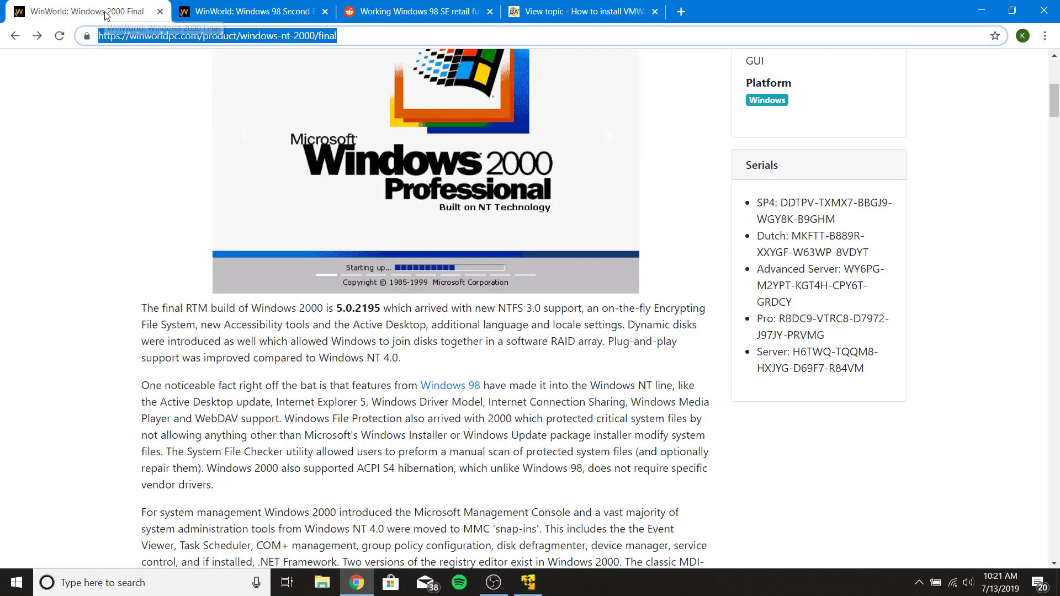
{"action": "left_click", "coordinate": [124, 21]}
{"action": "key", "text": "alt+Tab"}
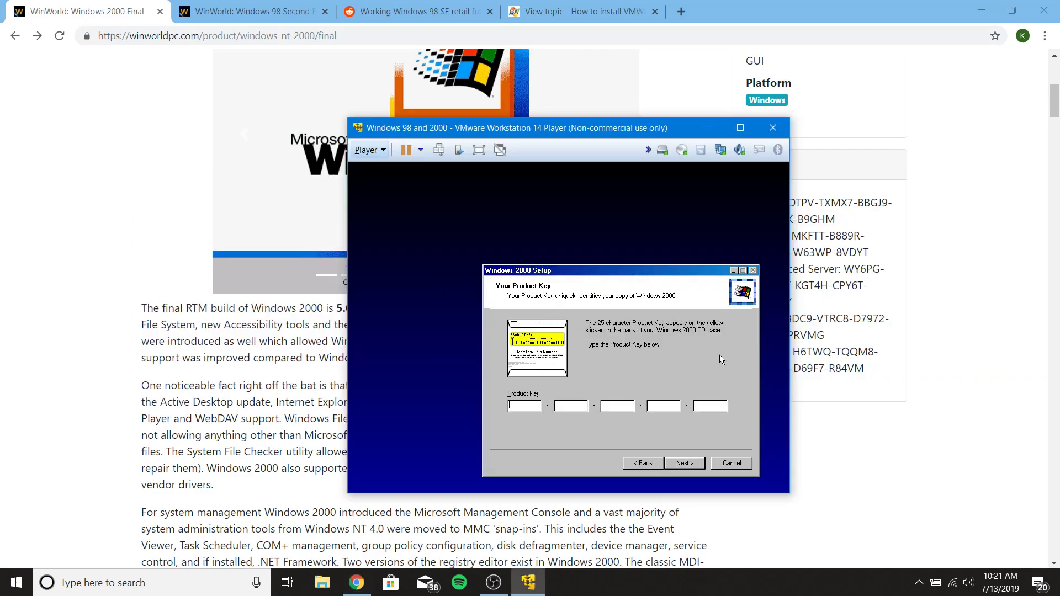
{"action": "left_click_drag", "start_coordinate": [628, 131], "coordinate": [491, 128]}
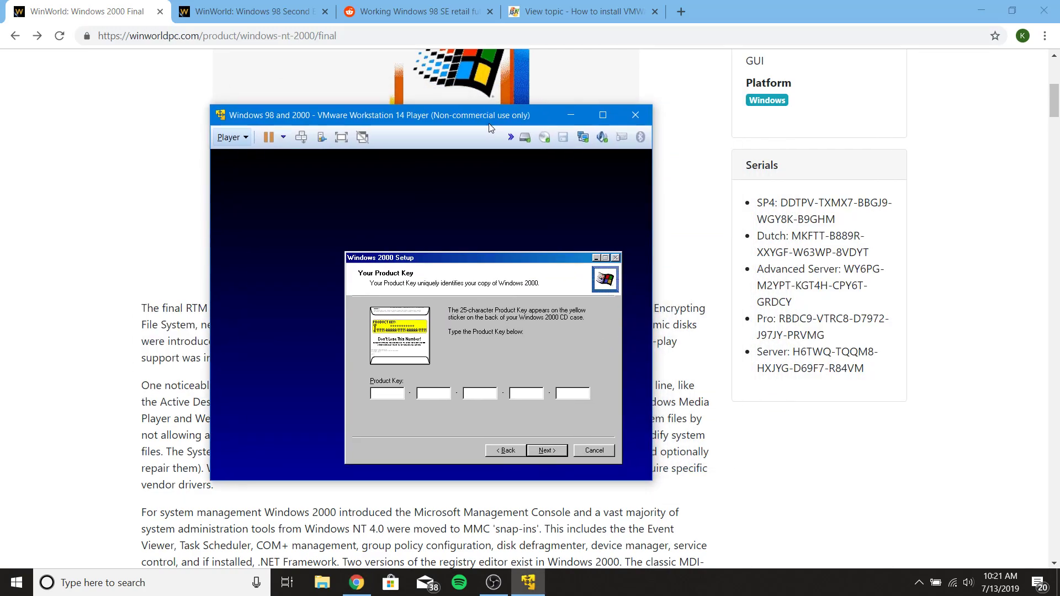
- Enter the Windows 2000 product key listed on WinWorld, pass the special options page, and restart setup
{"action": "type", "text": "D"}
{"action": "type", "text": "DTPV-"}
{"action": "type", "text": "TXMX7-"}
{"action": "type", "text": "BB"}
{"action": "type", "text": "GJ9-"}
{"action": "type", "text": "WGY"}
{"action": "type", "text": "9"}
{"action": "type", "text": "GHM"}
{"action": "left_click", "coordinate": [540, 454]}
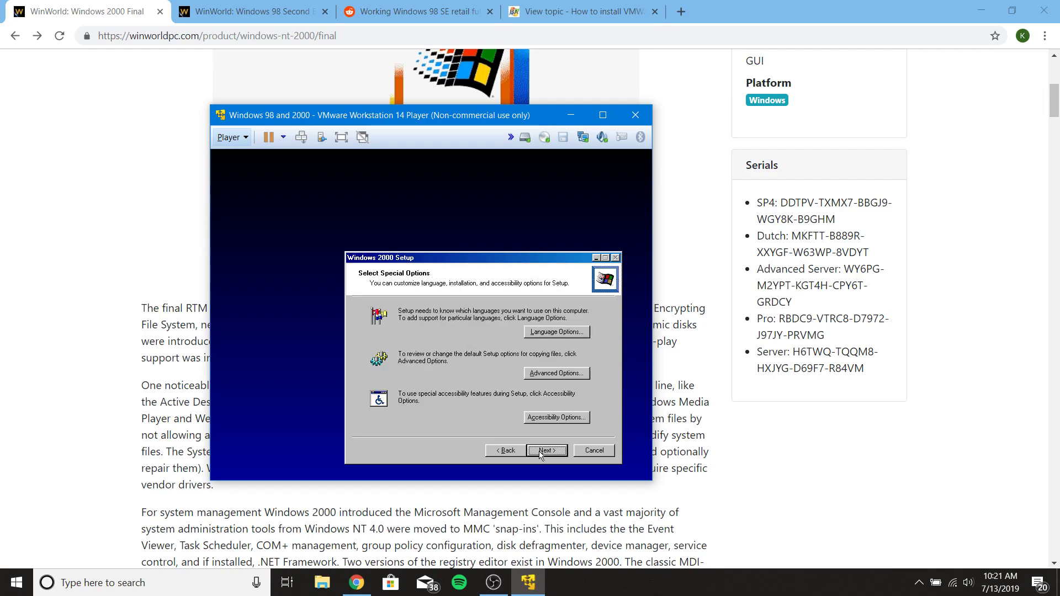
{"action": "left_click", "coordinate": [541, 451]}
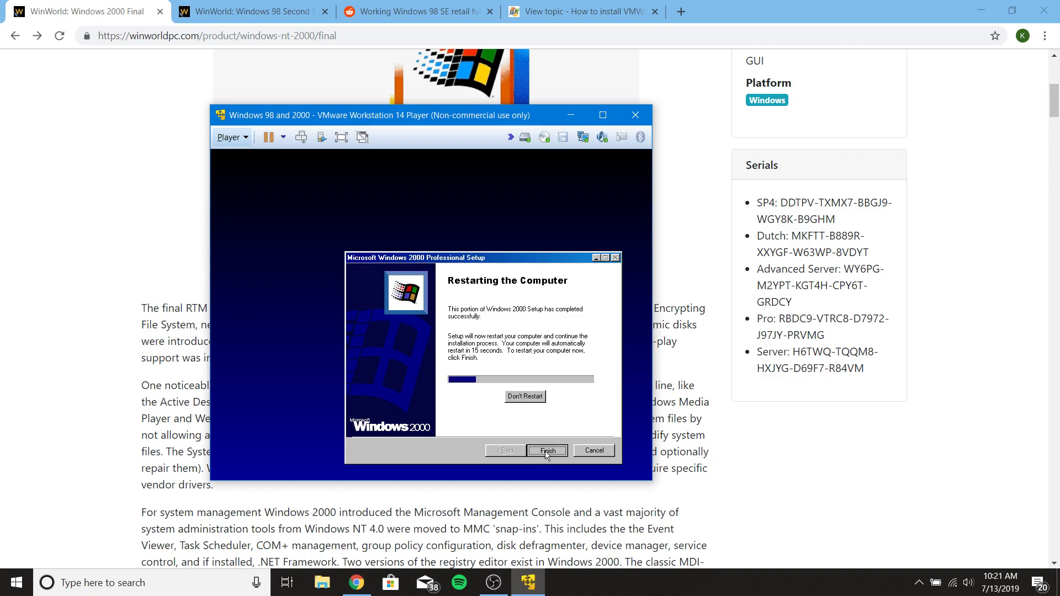
{"action": "left_click", "coordinate": [546, 451]}
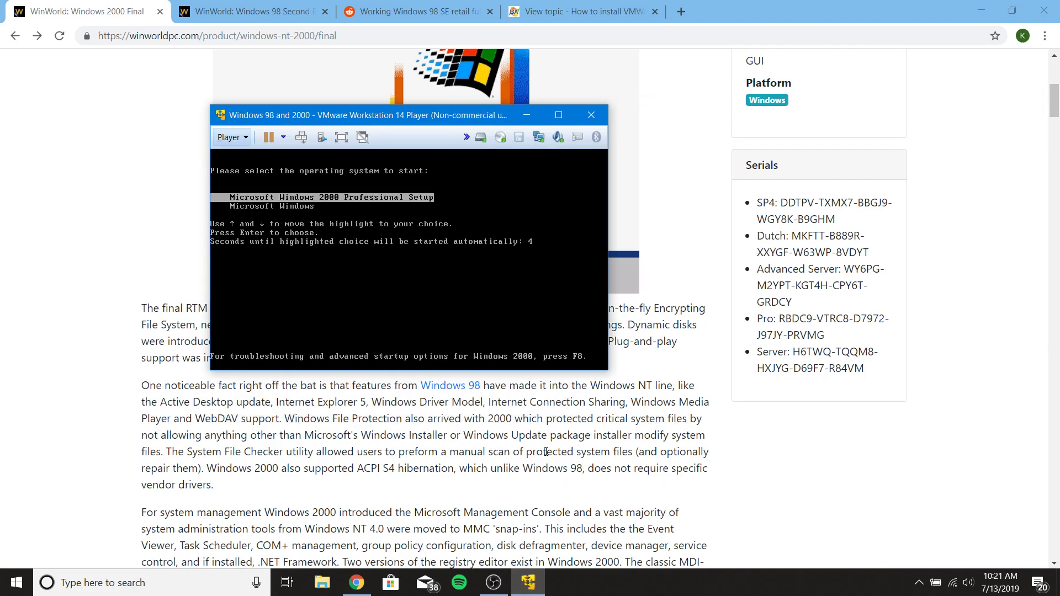
- Boot into text-mode setup and install Windows 2000 onto the C: FAT32 partition, keeping its file system
{"action": "key", "text": "Return"}
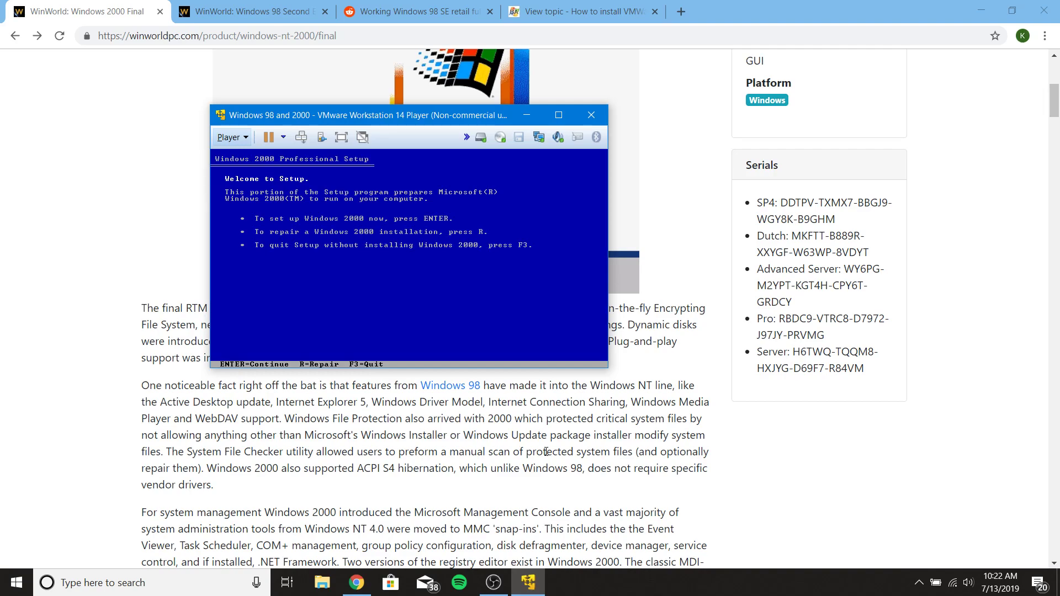
{"action": "key", "text": "Return"}
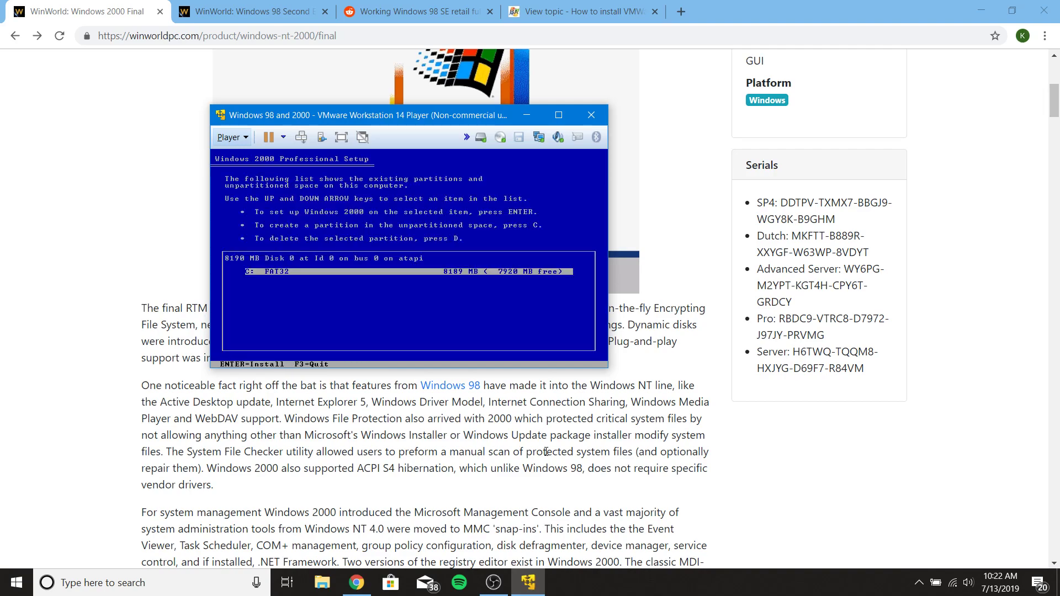
{"action": "key", "text": "Return"}
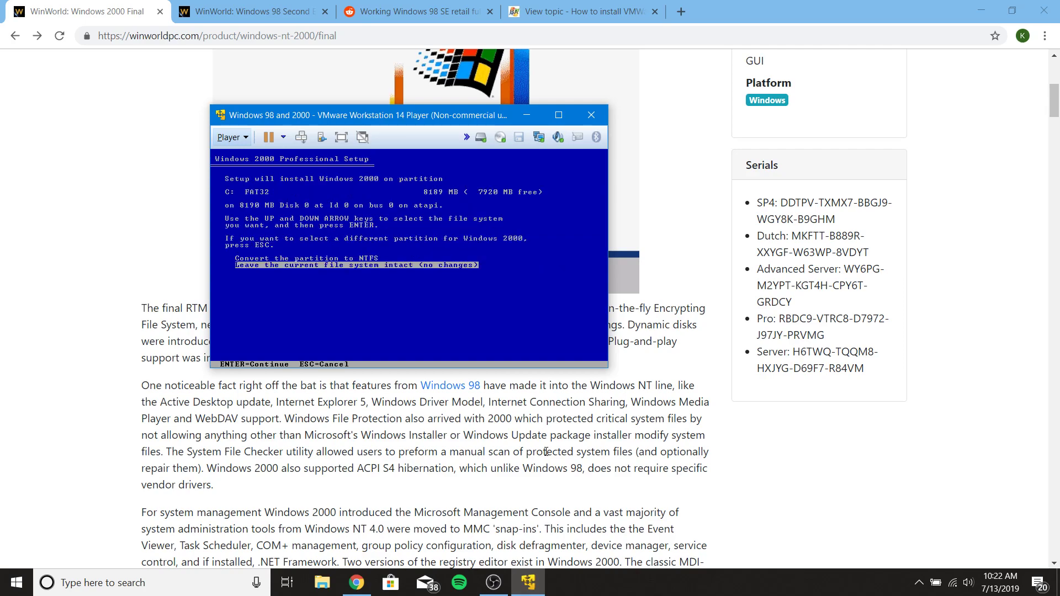
{"action": "key", "text": "Return"}
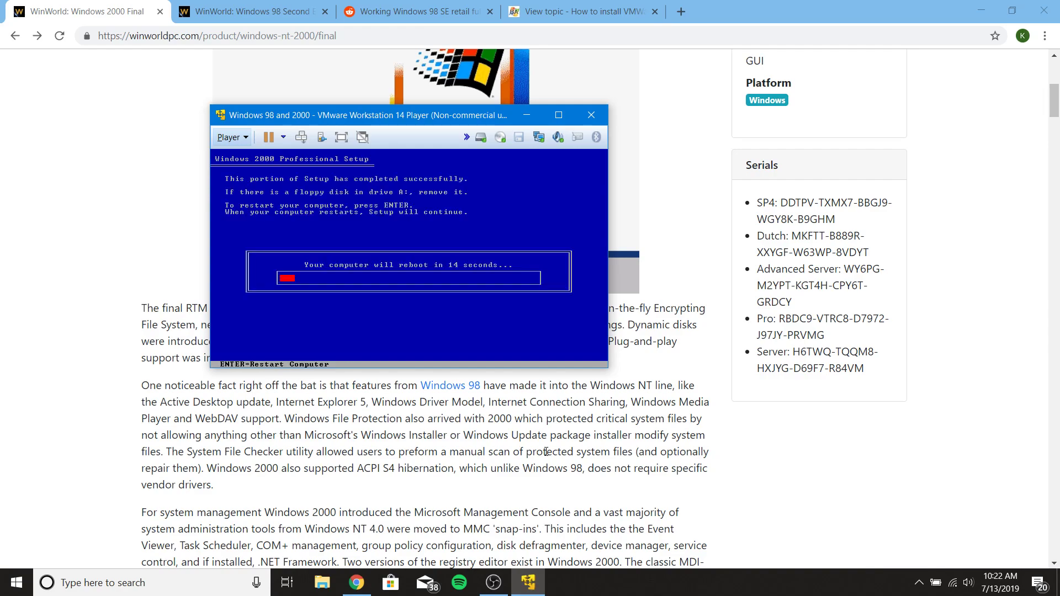
- Reboot into graphical Windows 2000 setup and move past the Setup Wizard welcome page
{"action": "key", "text": "Return"}
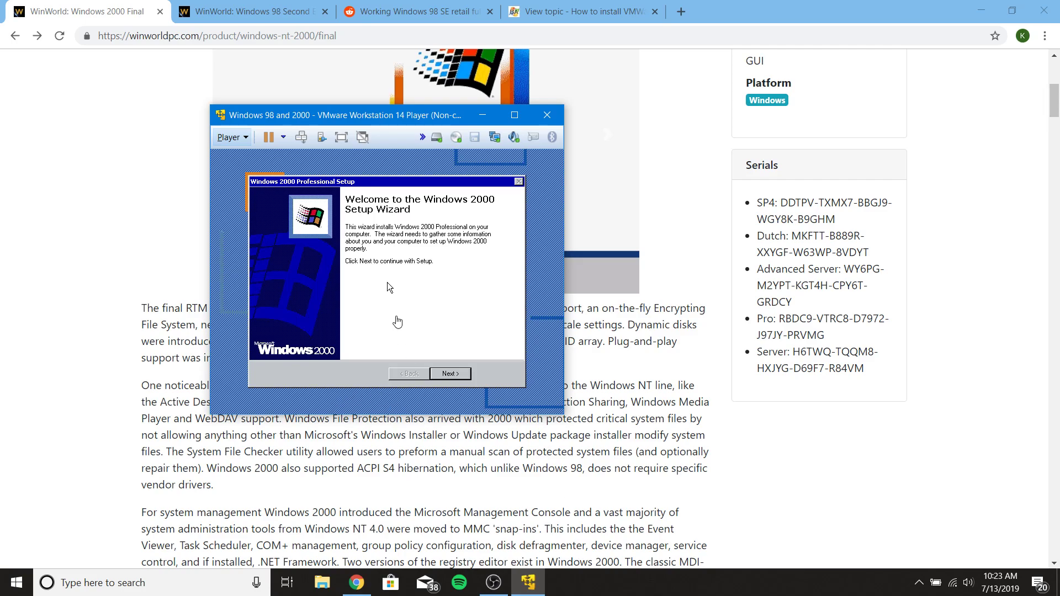
{"action": "left_click", "coordinate": [456, 376]}
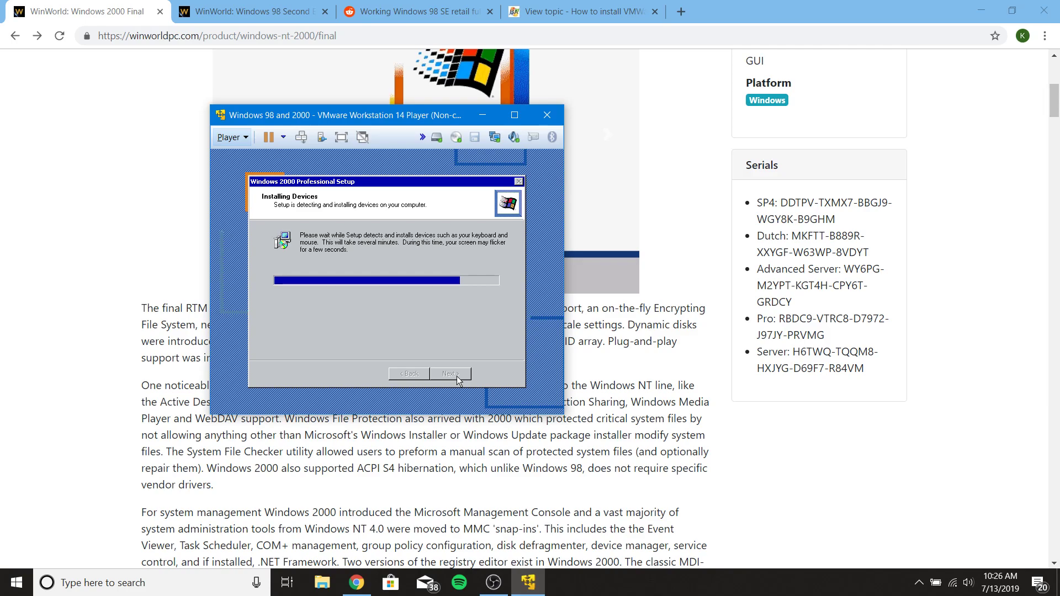
- Get past regional settings, register the name 'User', and keep the default computer name and date/time
{"action": "left_click", "coordinate": [451, 374]}
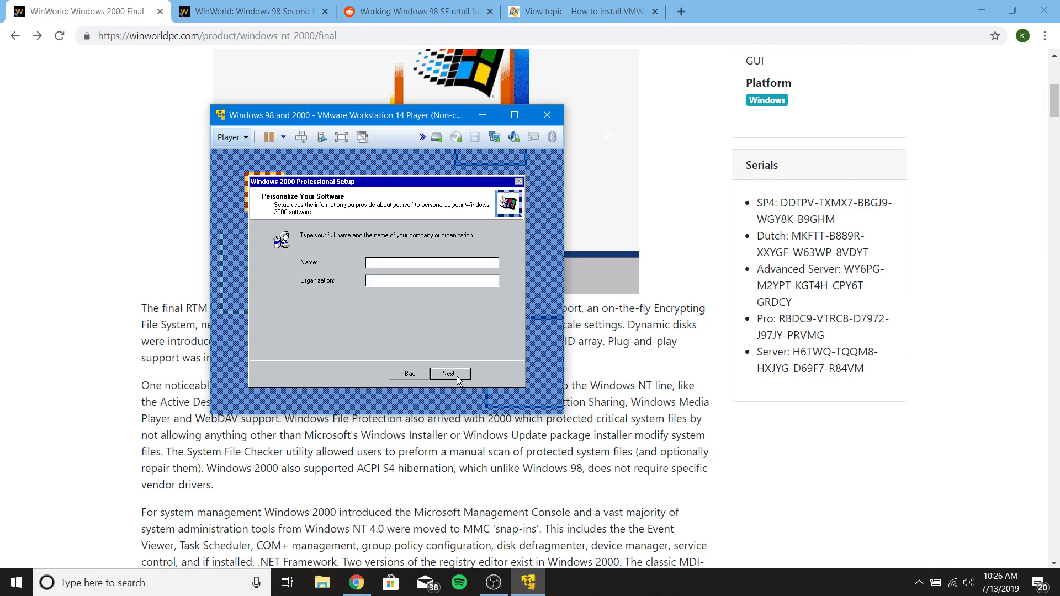
{"action": "type", "text": "USer"}
{"action": "key", "text": "BackSpace"}
{"action": "key", "text": "BackSpace"}
{"action": "key", "text": "BackSpace"}
{"action": "type", "text": "se"}
{"action": "left_click", "coordinate": [456, 375]}
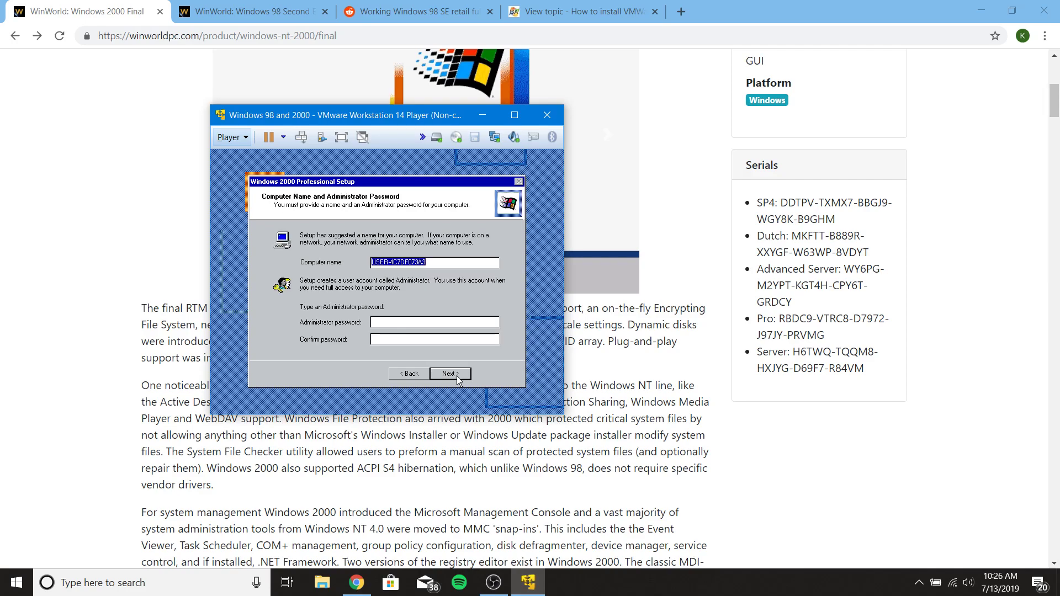
{"action": "left_click", "coordinate": [456, 375]}
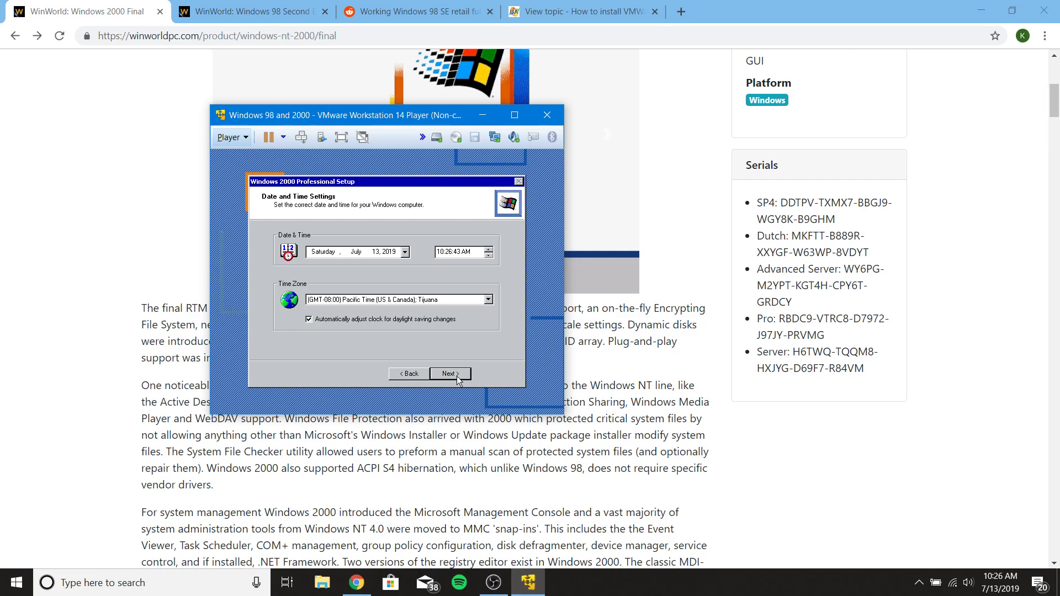
{"action": "left_click", "coordinate": [456, 375]}
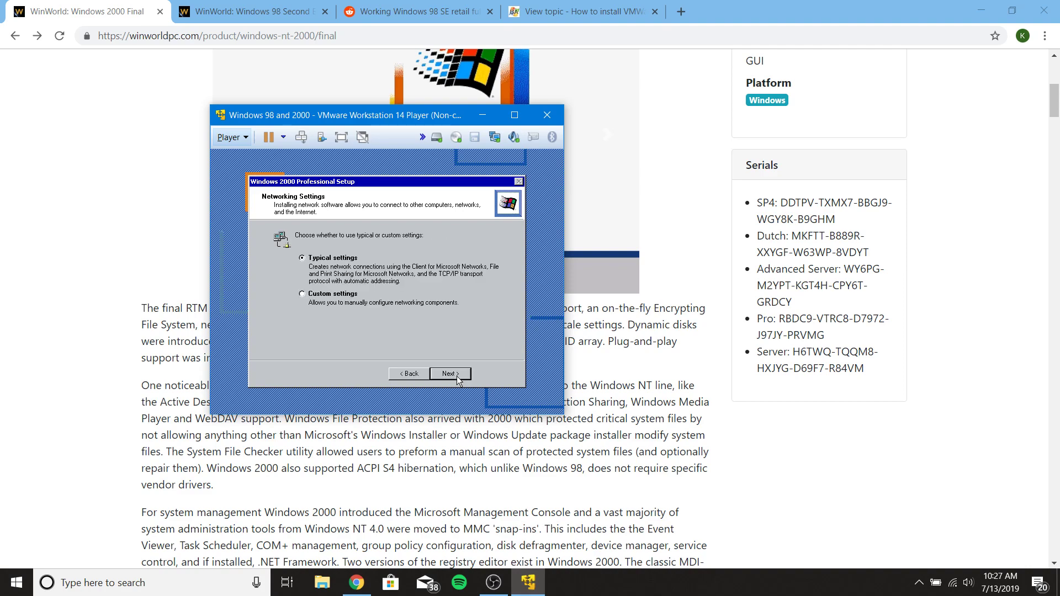
- Accept typical network settings in WORKGROUP, then finish Windows 2000 setup so it restarts
{"action": "left_click", "coordinate": [457, 377]}
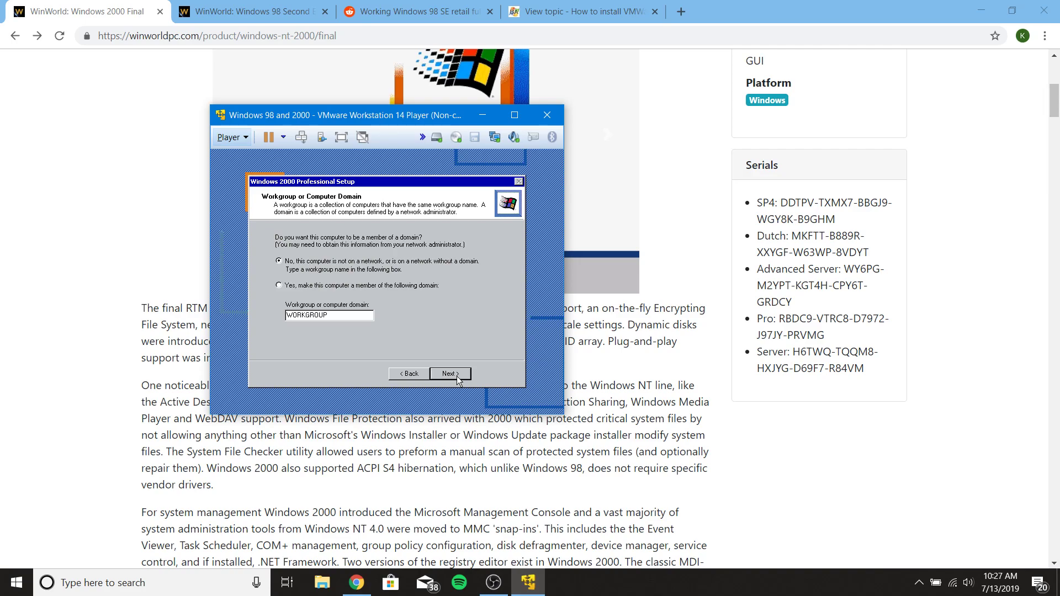
{"action": "left_click", "coordinate": [458, 376]}
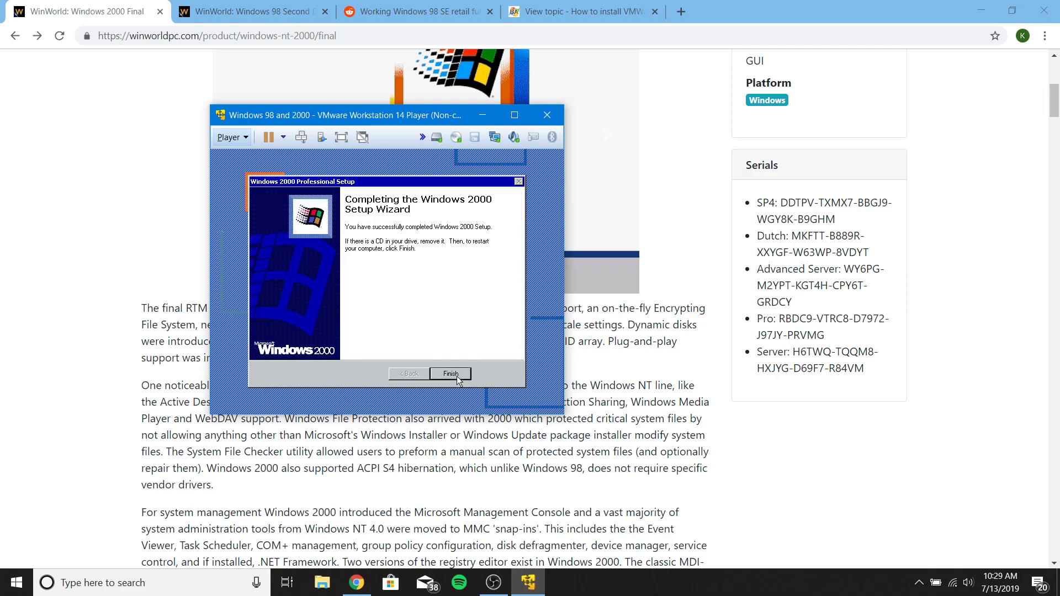
{"action": "left_click", "coordinate": [451, 374]}
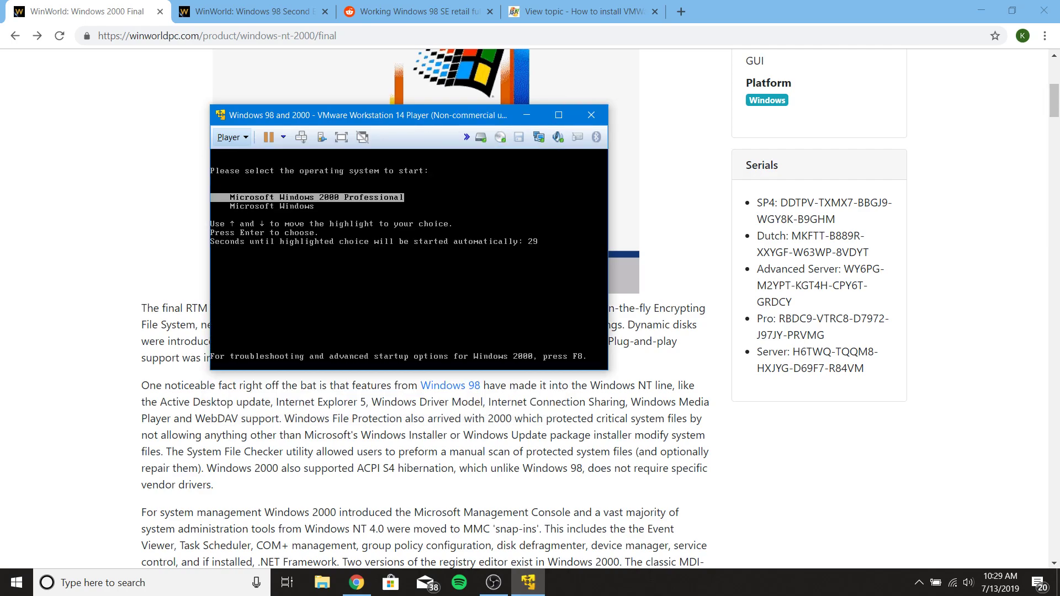
- Boot Windows 2000 Professional from the boot menu
{"action": "key", "text": "Return"}
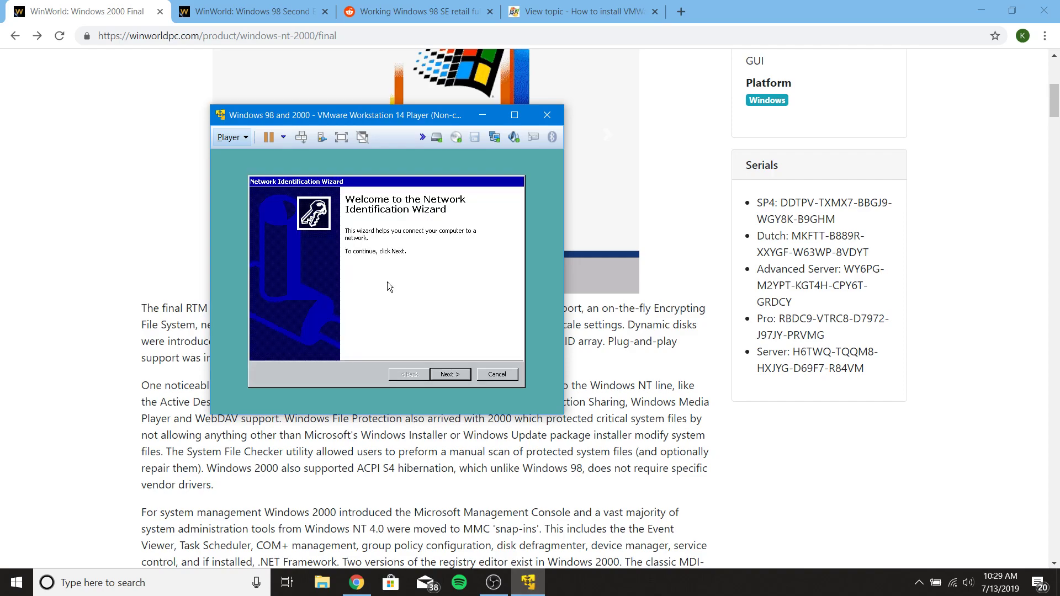
- Finish the Network Identification Wizard with automatic logon and stop Getting Started showing at startup
{"action": "left_click", "coordinate": [464, 375]}
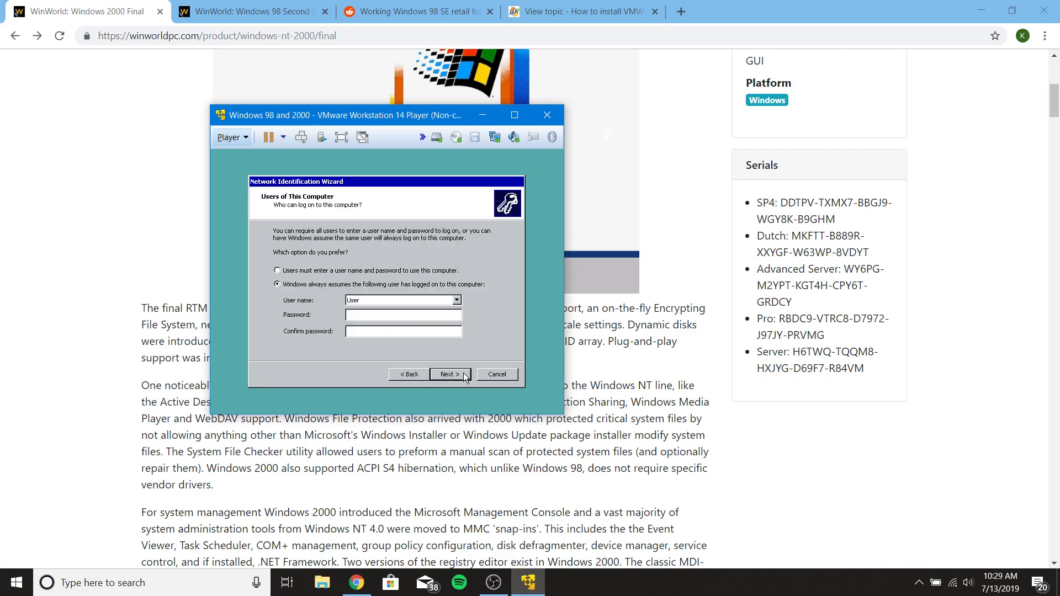
{"action": "left_click", "coordinate": [462, 373]}
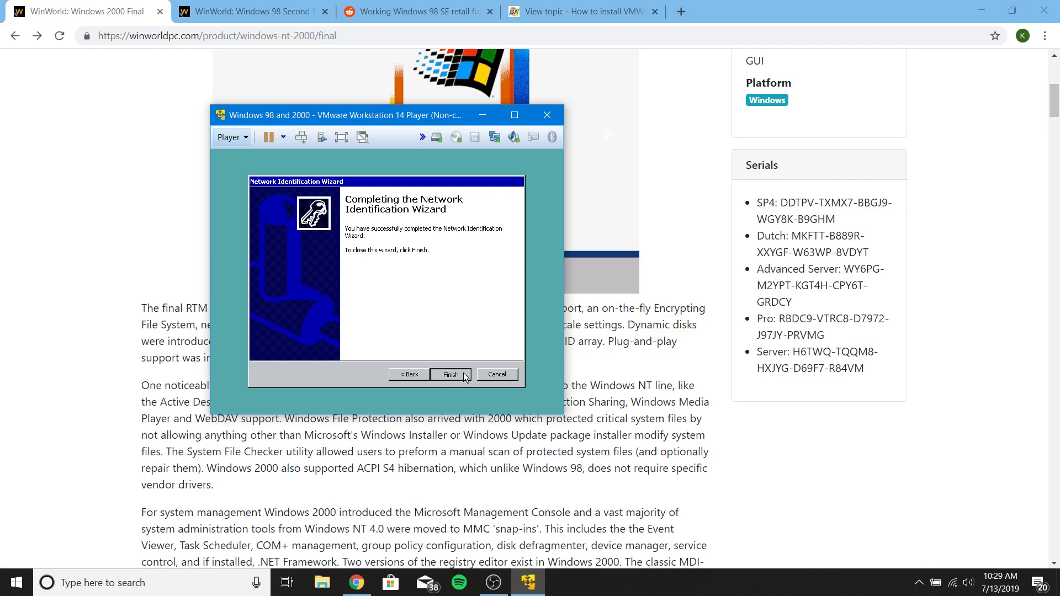
{"action": "left_click", "coordinate": [462, 373]}
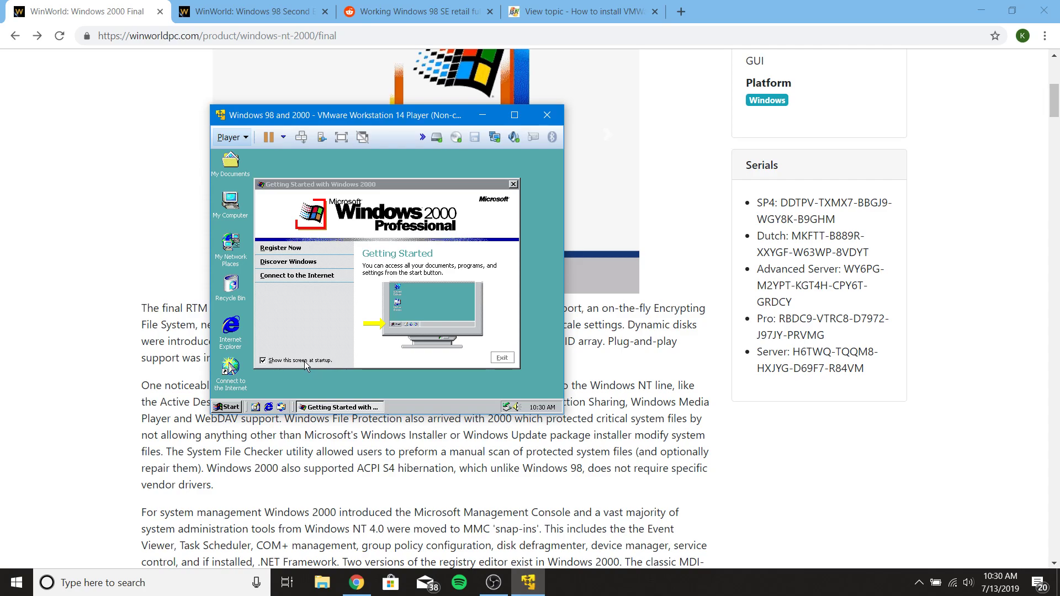
{"action": "left_click", "coordinate": [304, 361]}
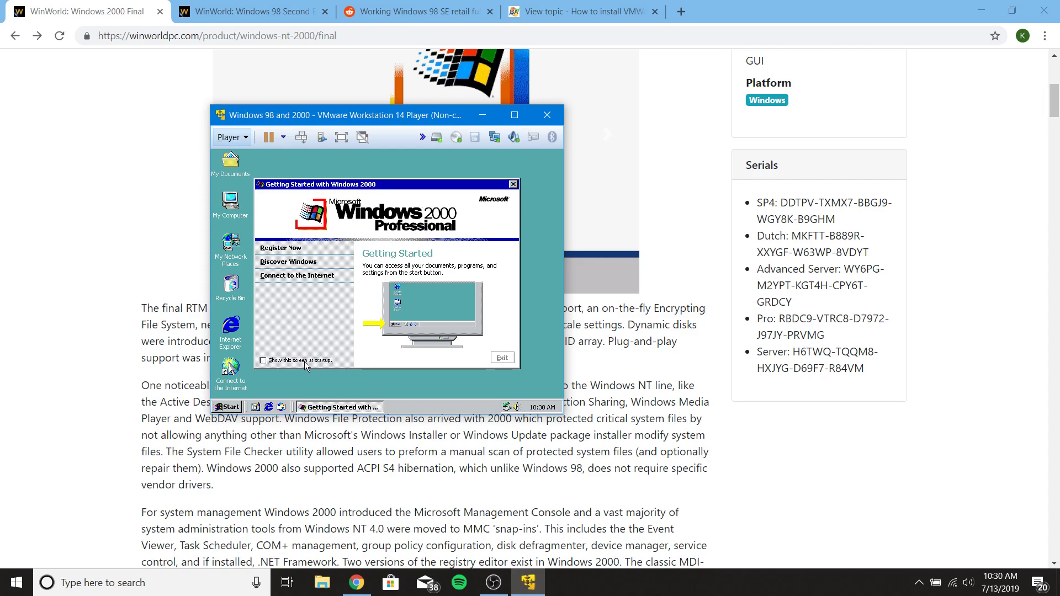
{"action": "left_click", "coordinate": [504, 358]}
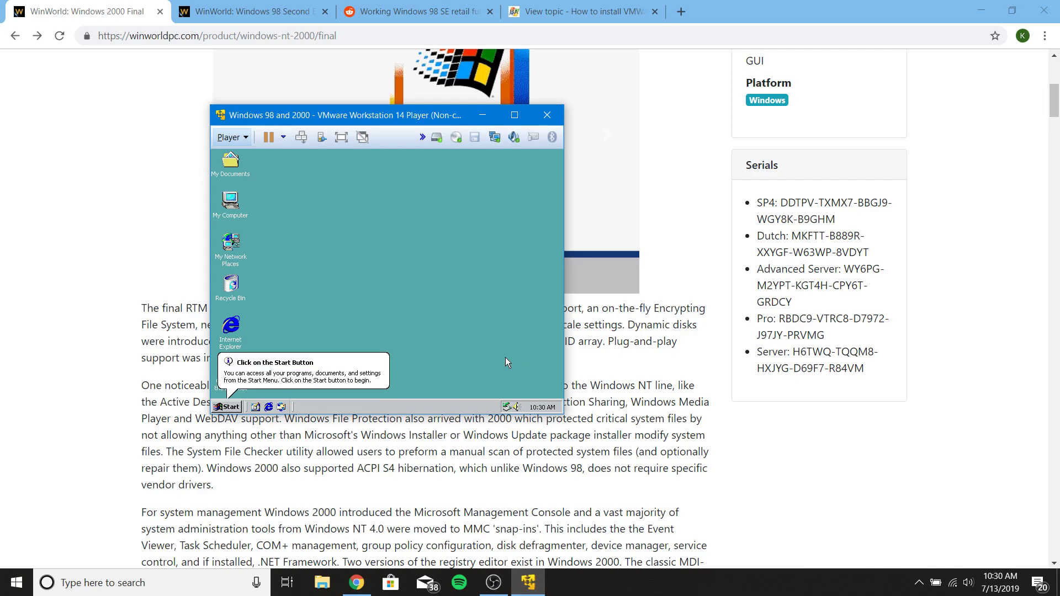
- Set the VM's CD/DVD drive to the Downloads\Windows 2000 Fix.iso image
{"action": "left_click", "coordinate": [456, 138]}
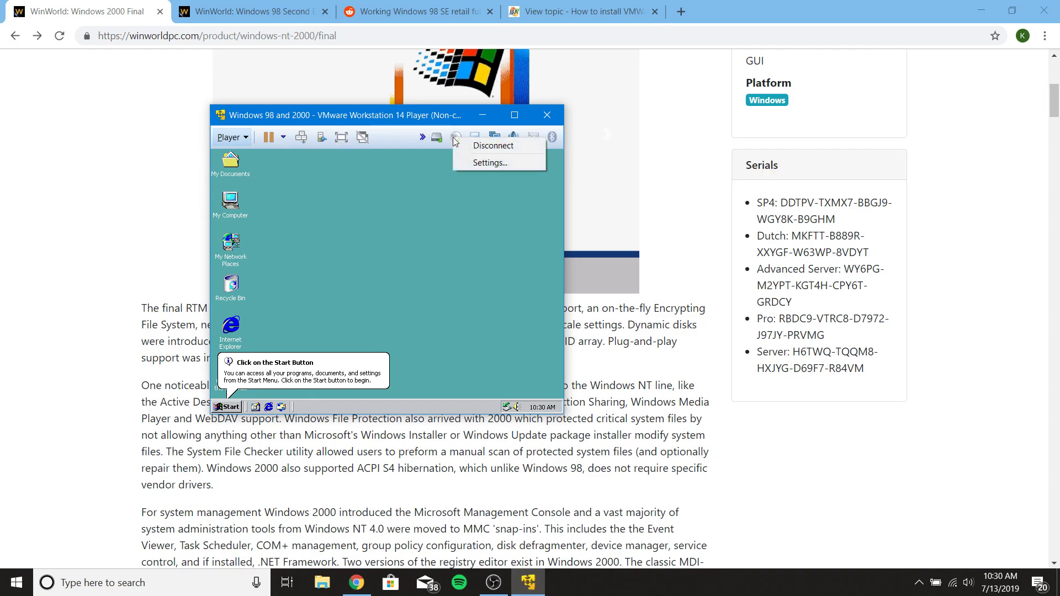
{"action": "left_click", "coordinate": [472, 163]}
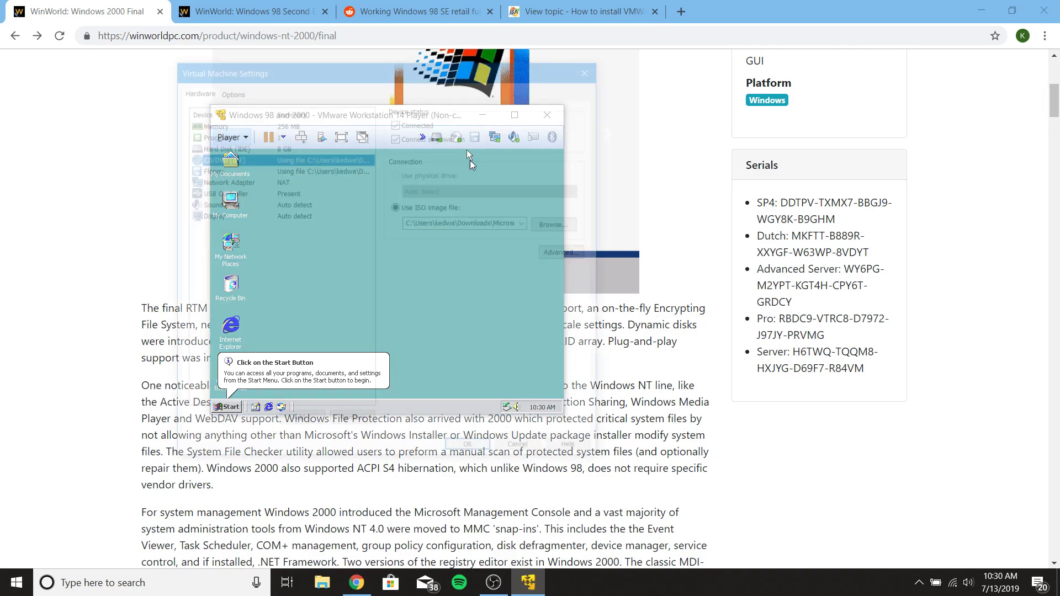
{"action": "left_click", "coordinate": [552, 224]}
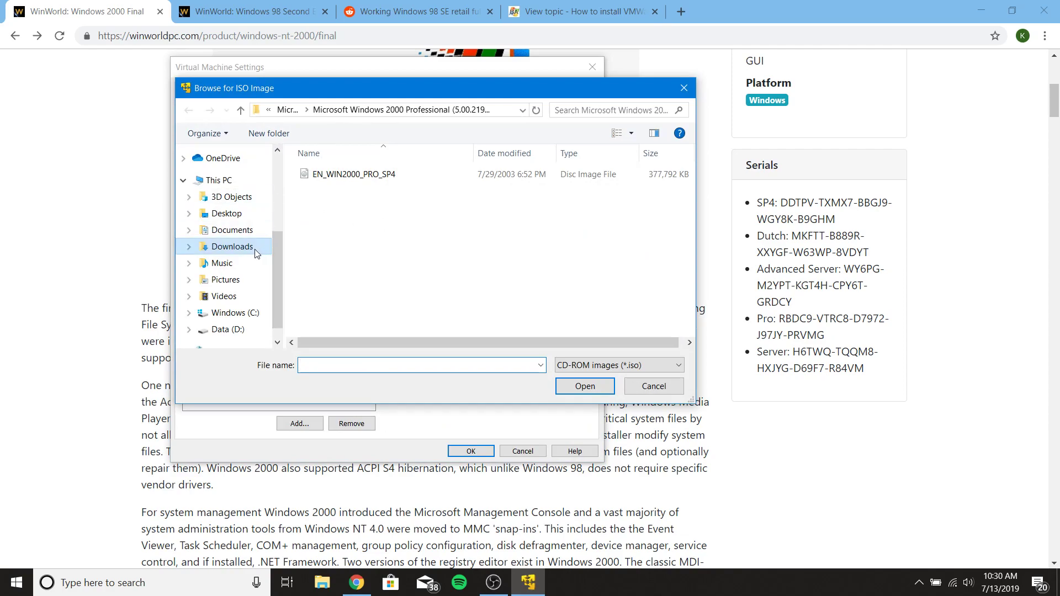
{"action": "left_click", "coordinate": [255, 251]}
{"action": "double_click", "coordinate": [565, 206]}
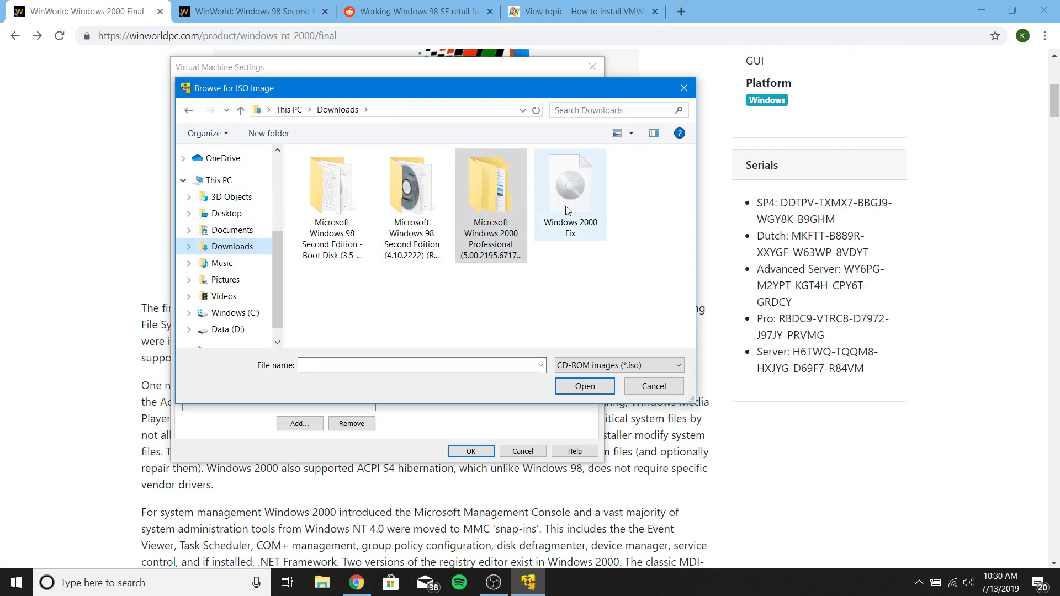
{"action": "left_click", "coordinate": [480, 452]}
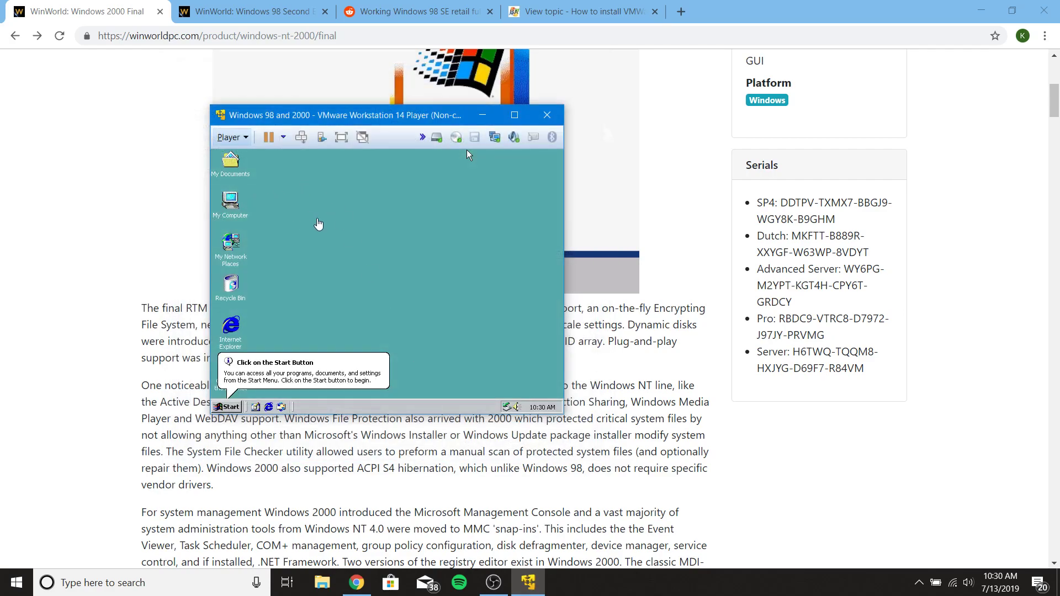
- Explore the D: disc from My Computer in the guest
{"action": "double_click", "coordinate": [228, 209]}
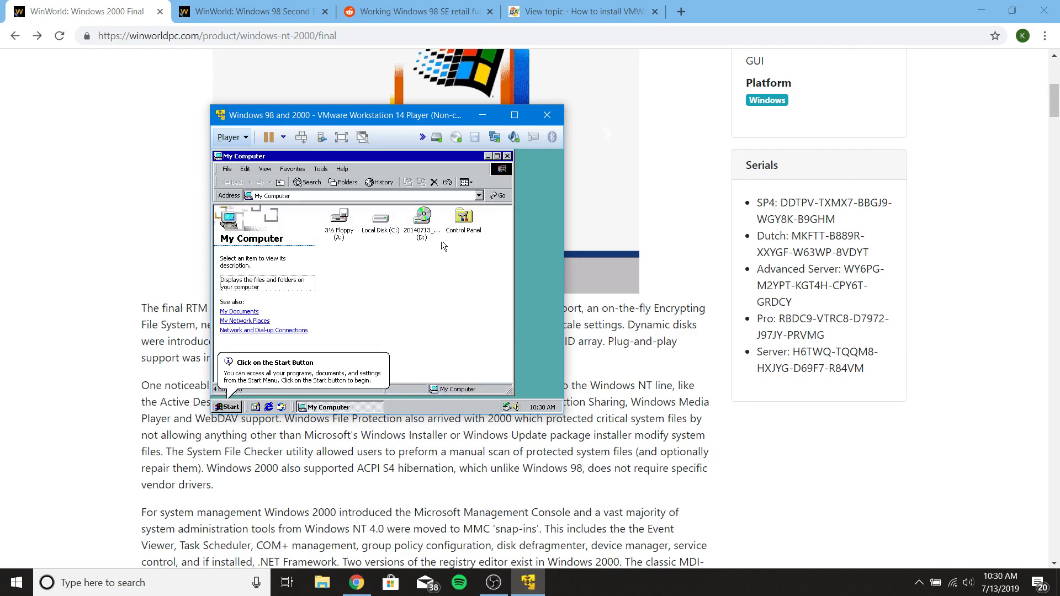
{"action": "right_click", "coordinate": [422, 235]}
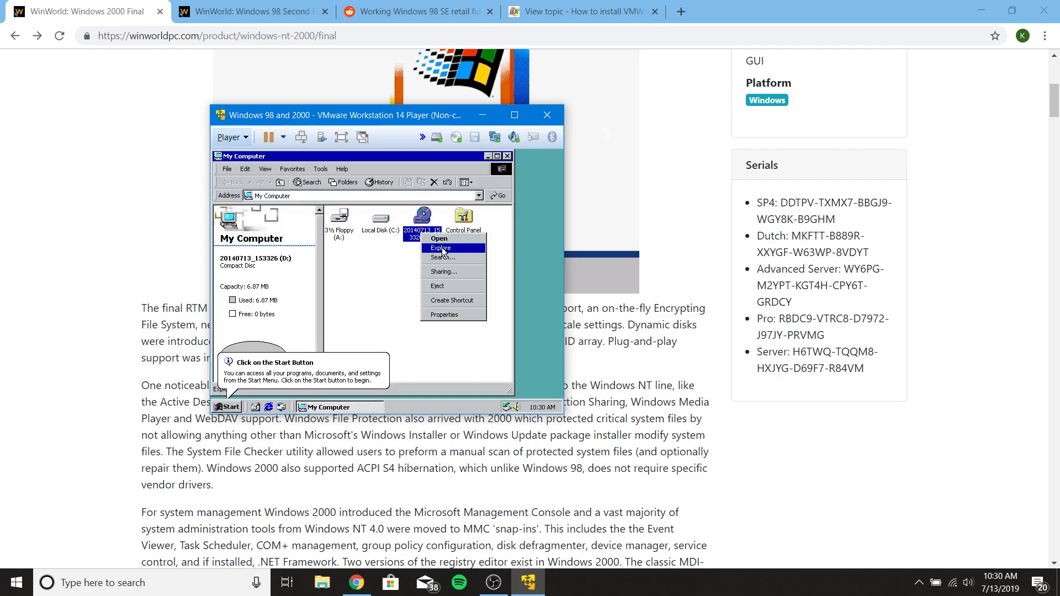
{"action": "left_click", "coordinate": [442, 242]}
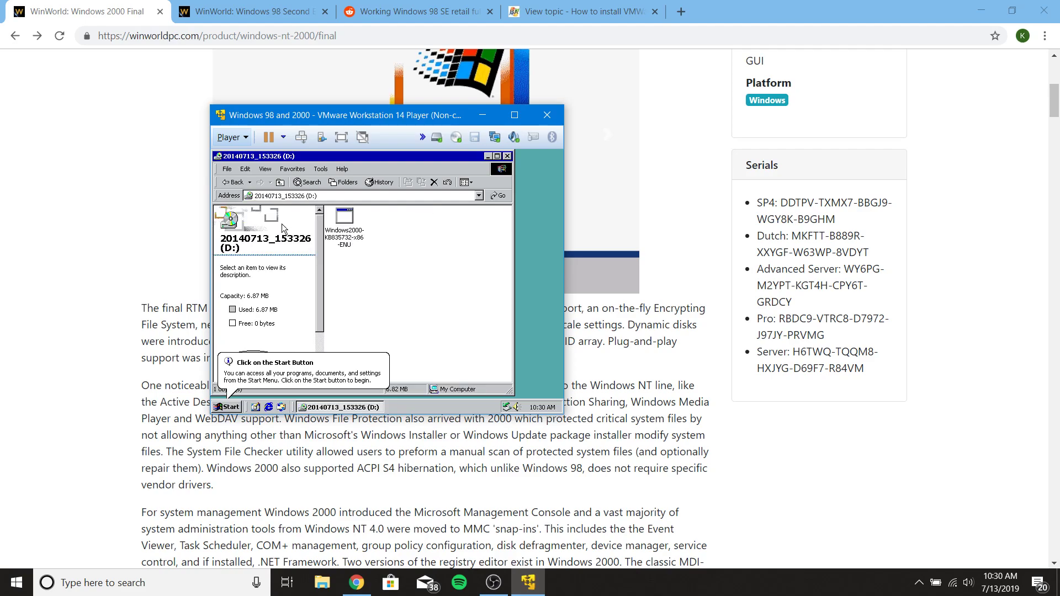
- Run Windows2000-KB835732-x86-ENU, accept the license, install it, and finish to restart
{"action": "double_click", "coordinate": [342, 227]}
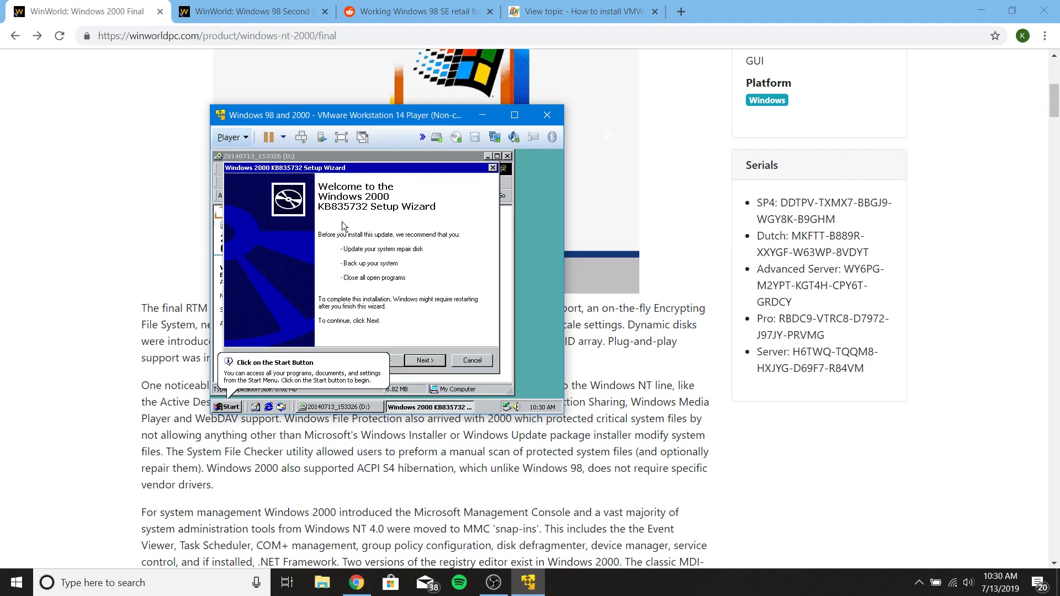
{"action": "left_click", "coordinate": [423, 362]}
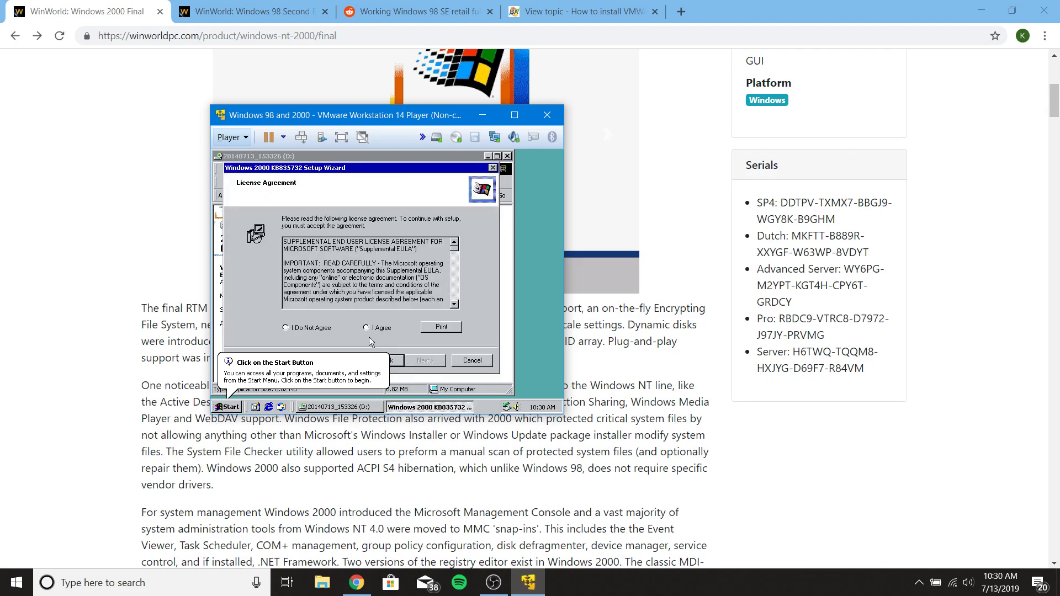
{"action": "left_click", "coordinate": [366, 328]}
{"action": "left_click", "coordinate": [433, 363]}
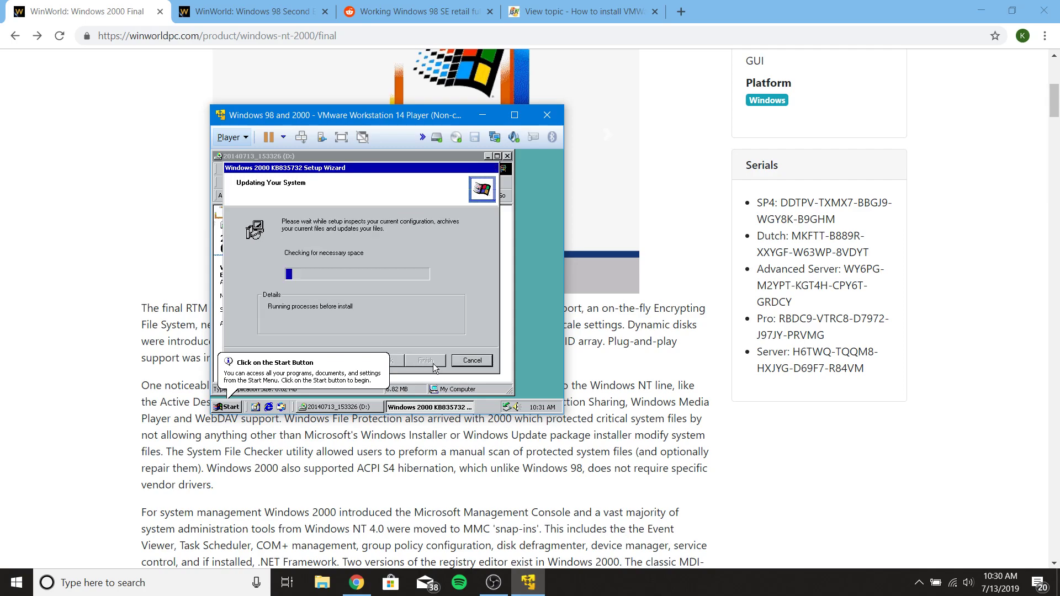
{"action": "left_click", "coordinate": [219, 408]}
{"action": "left_click", "coordinate": [326, 347]}
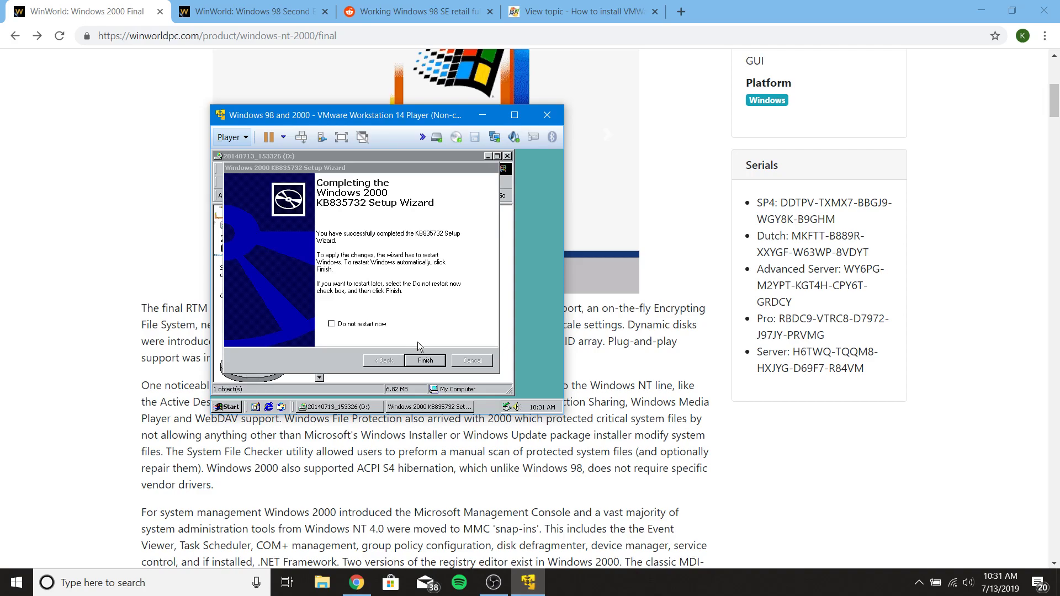
{"action": "left_click", "coordinate": [430, 362]}
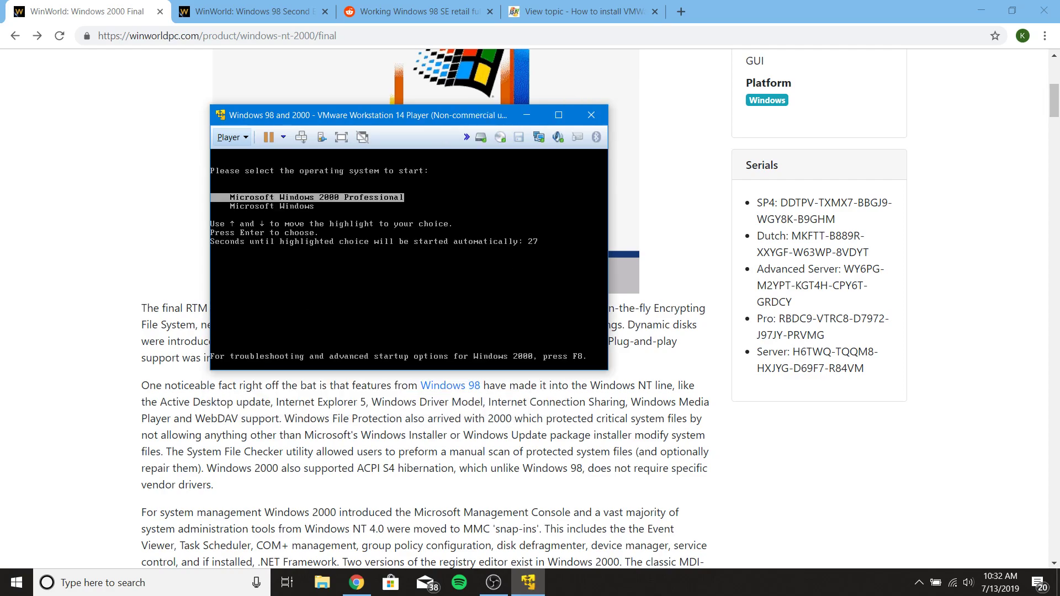
- Boot Windows 2000 Professional from the boot menu after the update
{"action": "key", "text": "Return"}
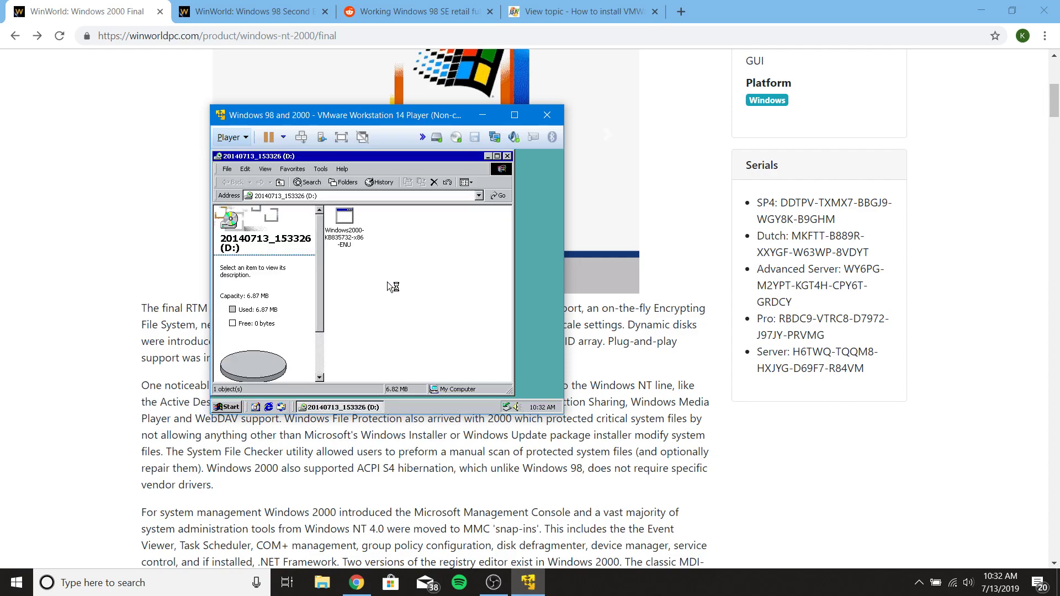
- Close the D: window and choose winPreVista from C:\Program Files (x86)\VMware\VMware Player as the CD image
{"action": "left_click", "coordinate": [507, 156]}
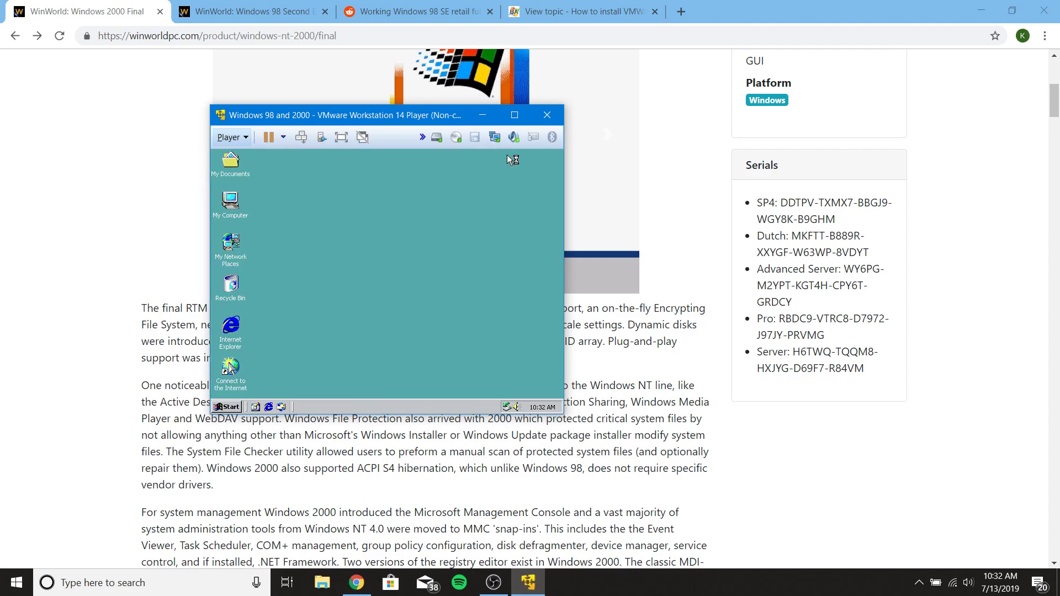
{"action": "left_click", "coordinate": [459, 142]}
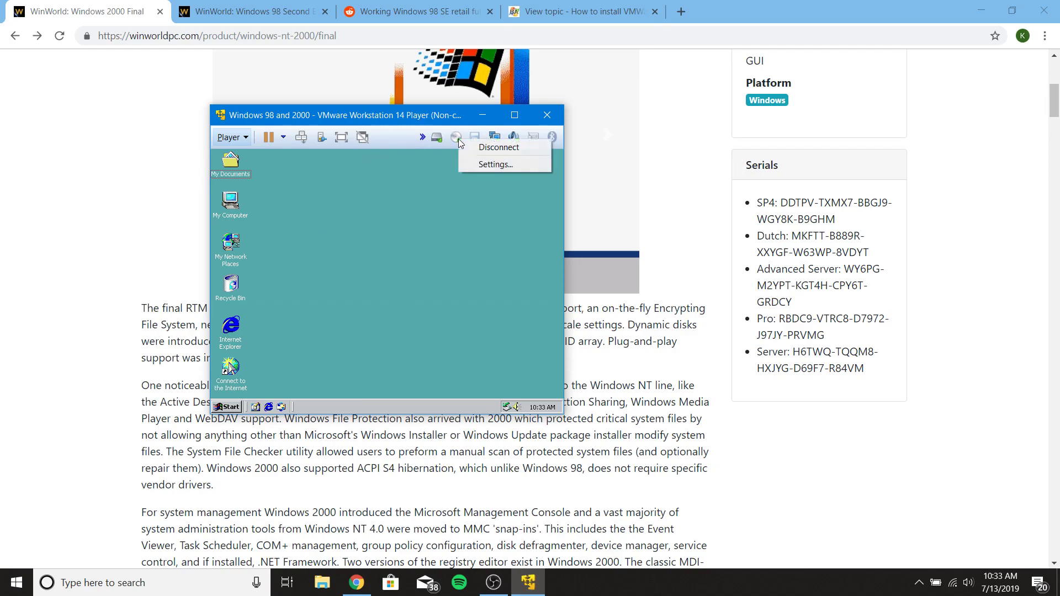
{"action": "left_click", "coordinate": [476, 165]}
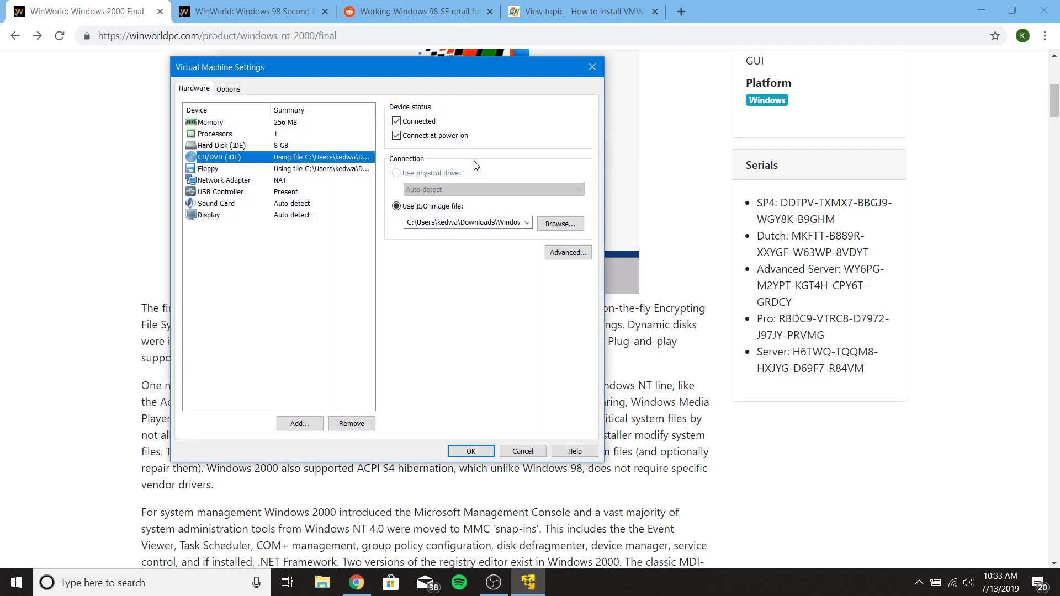
{"action": "left_click", "coordinate": [542, 227]}
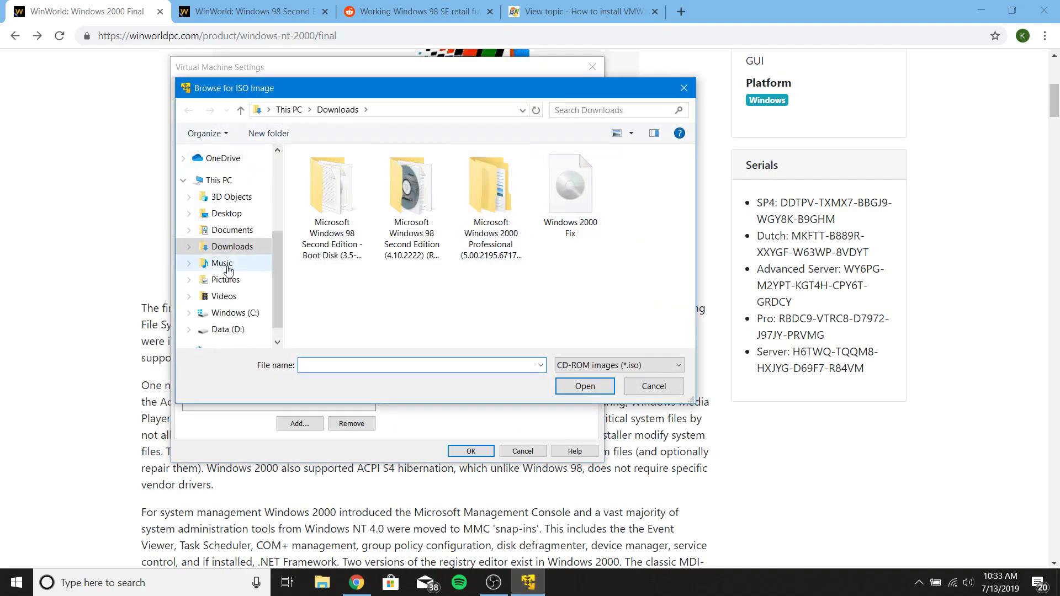
{"action": "left_click", "coordinate": [223, 313]}
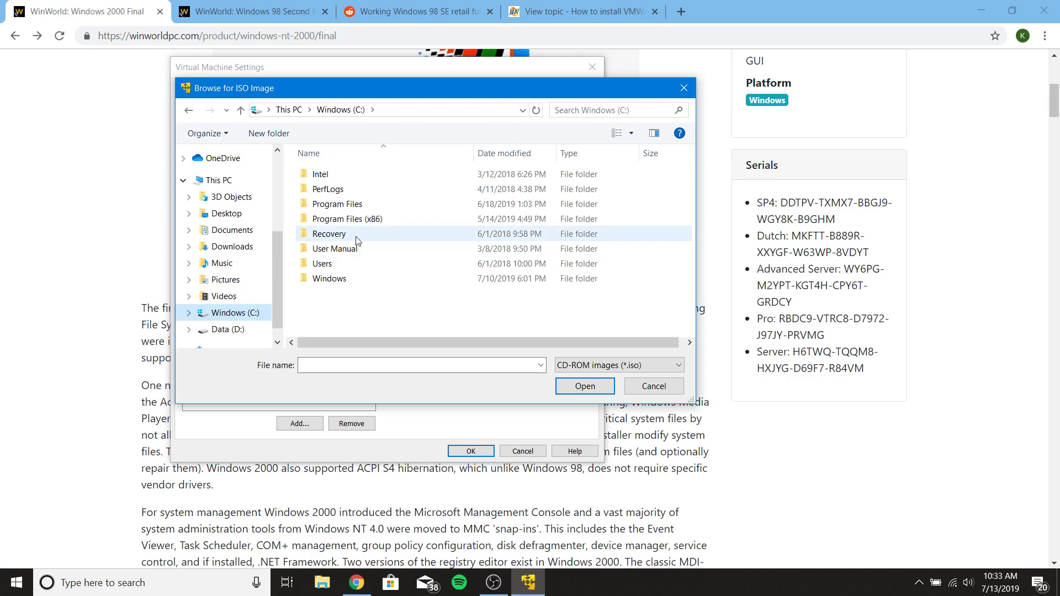
{"action": "double_click", "coordinate": [352, 219]}
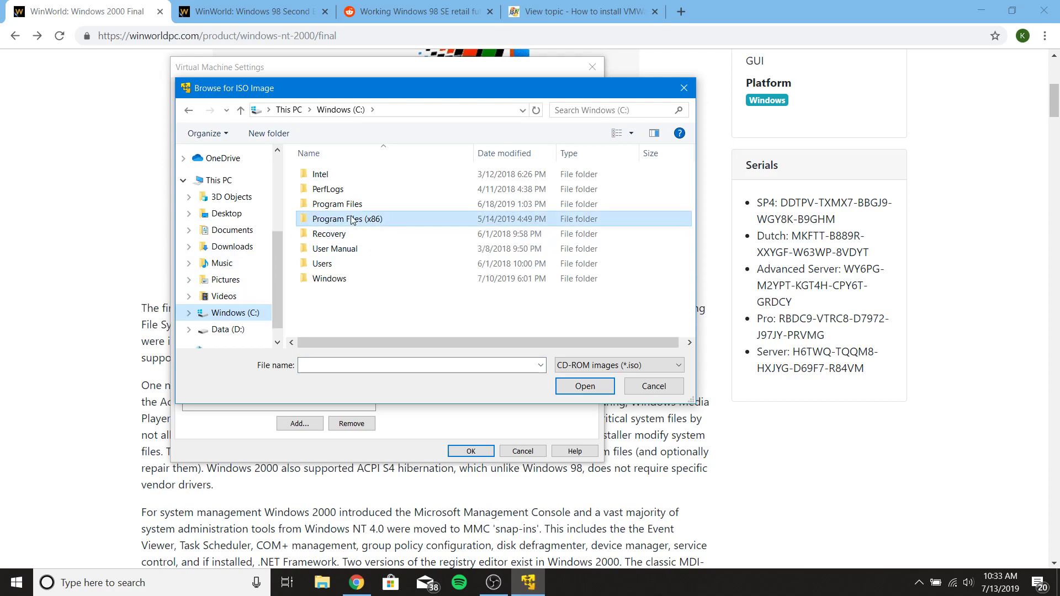
{"action": "scroll", "coordinate": [352, 220], "scroll_direction": "down", "scroll_amount": 5}
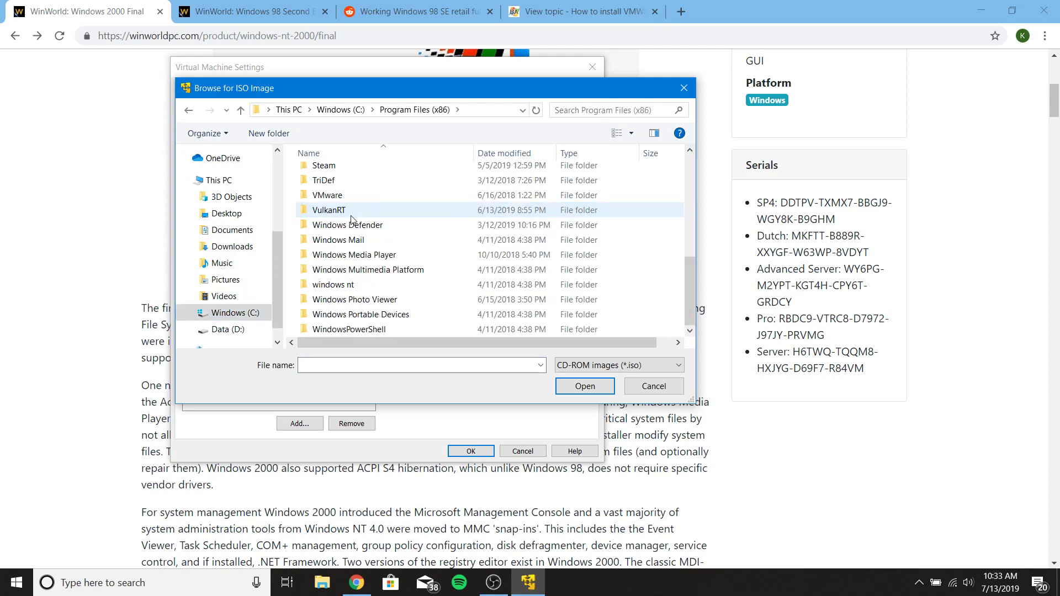
{"action": "double_click", "coordinate": [329, 197]}
{"action": "double_click", "coordinate": [333, 176]}
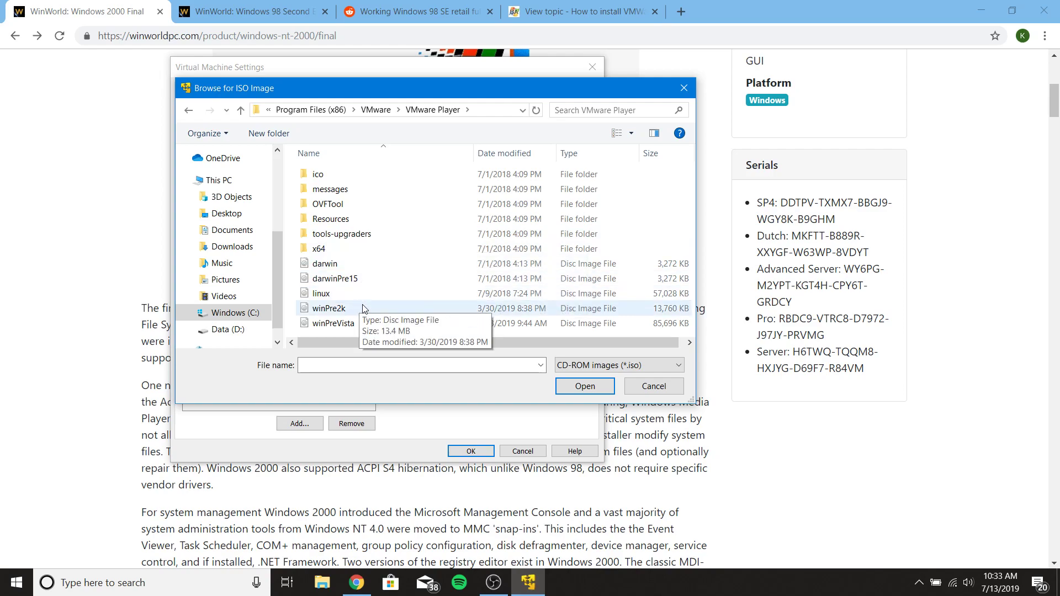
{"action": "double_click", "coordinate": [354, 325]}
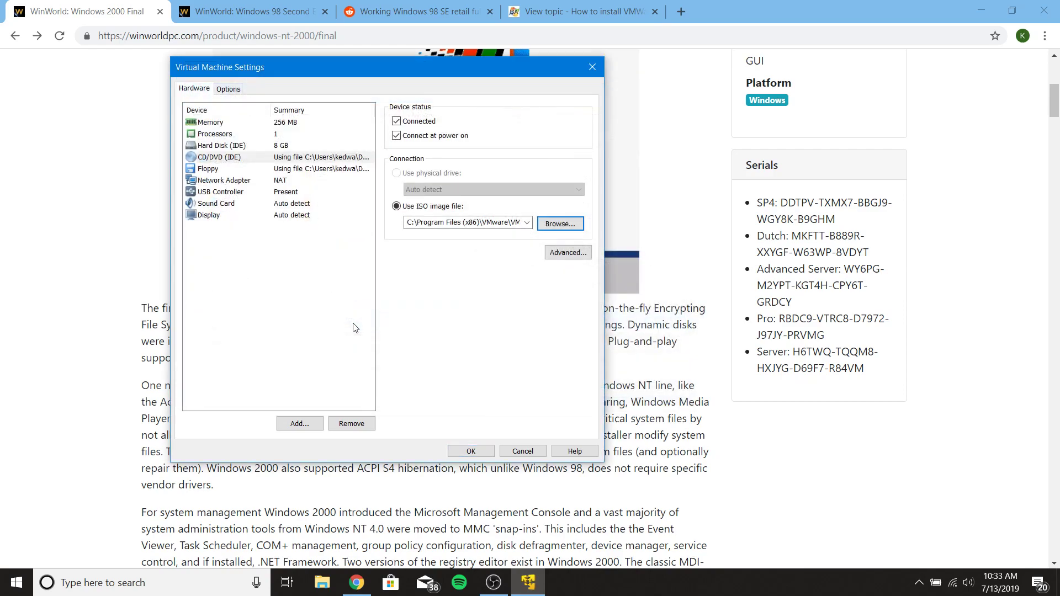
- Apply the VM settings, then run setup from the guest's D: drive via My Computer
{"action": "left_click", "coordinate": [474, 449]}
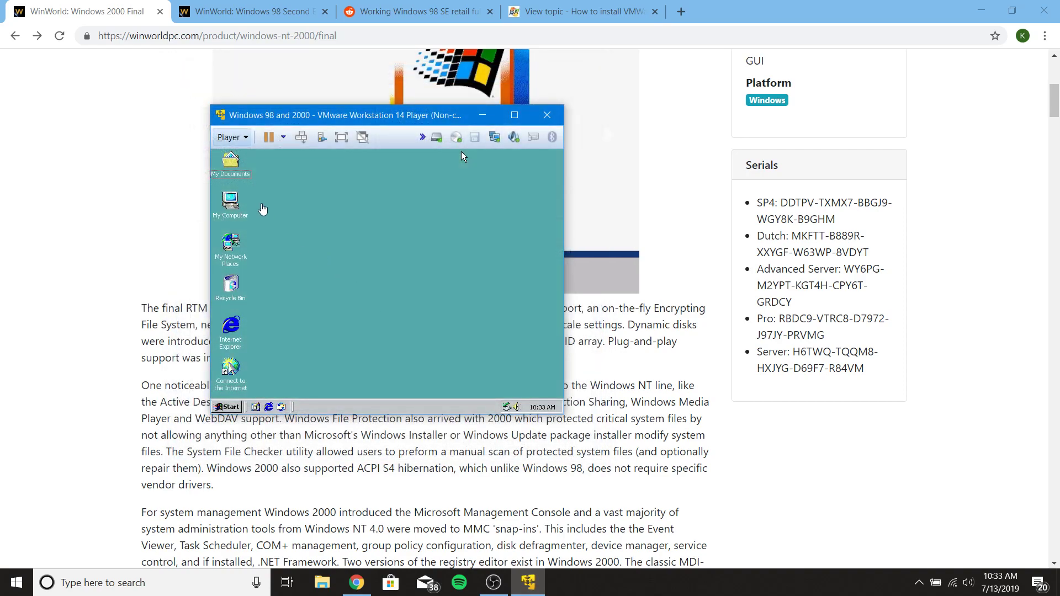
{"action": "double_click", "coordinate": [232, 204]}
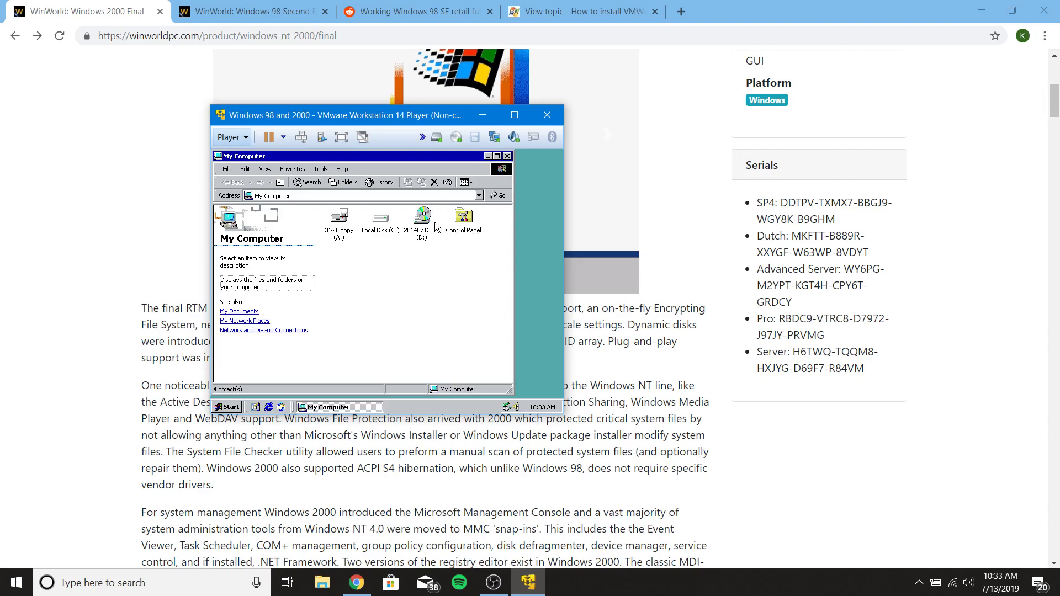
{"action": "double_click", "coordinate": [423, 218]}
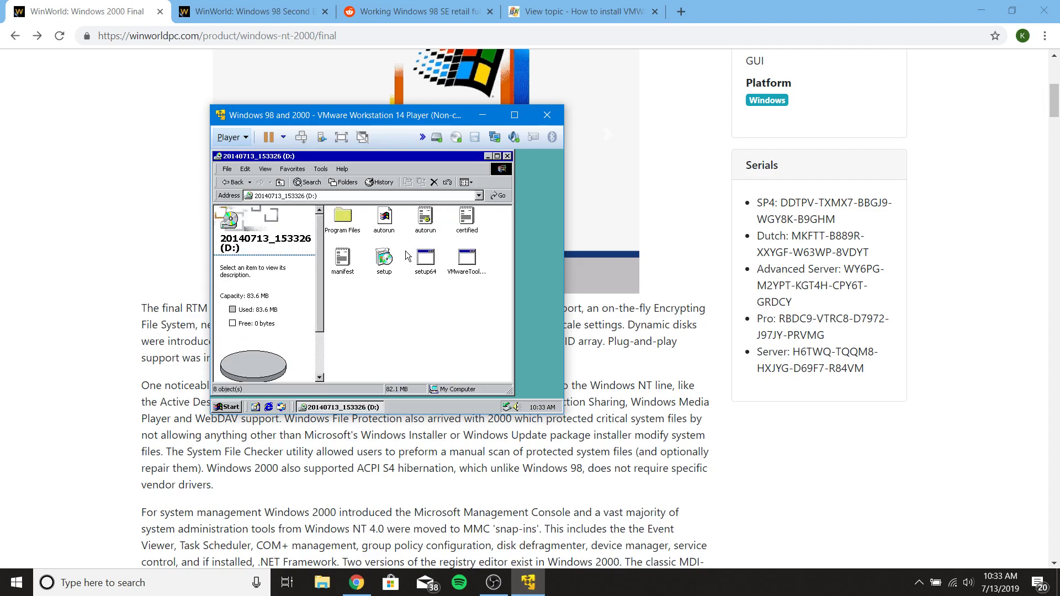
{"action": "double_click", "coordinate": [385, 267]}
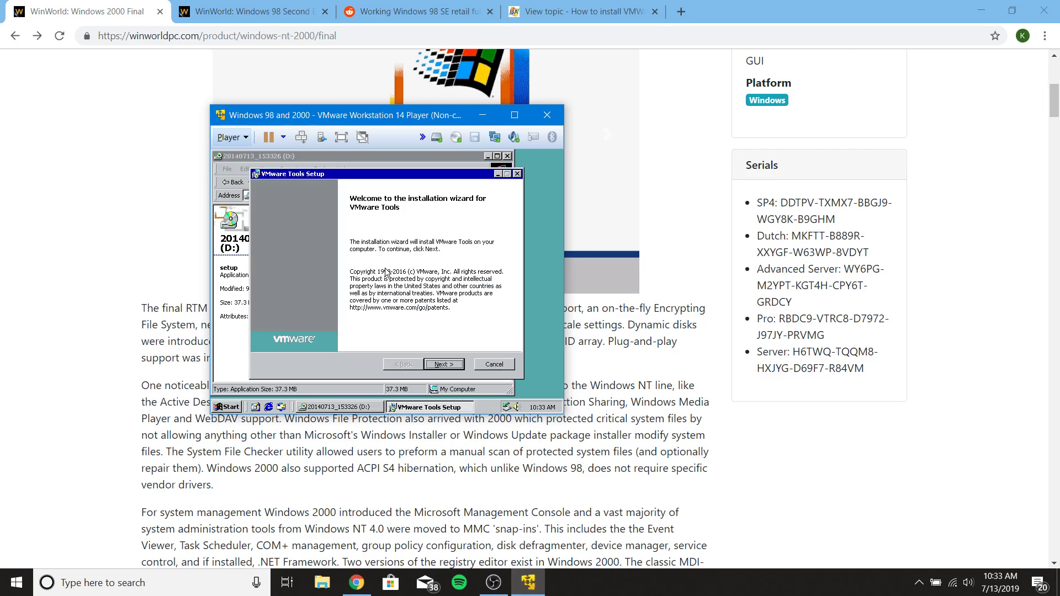
- Install VMware Tools using Custom setup with default features, then finish the wizard
{"action": "left_click", "coordinate": [442, 365]}
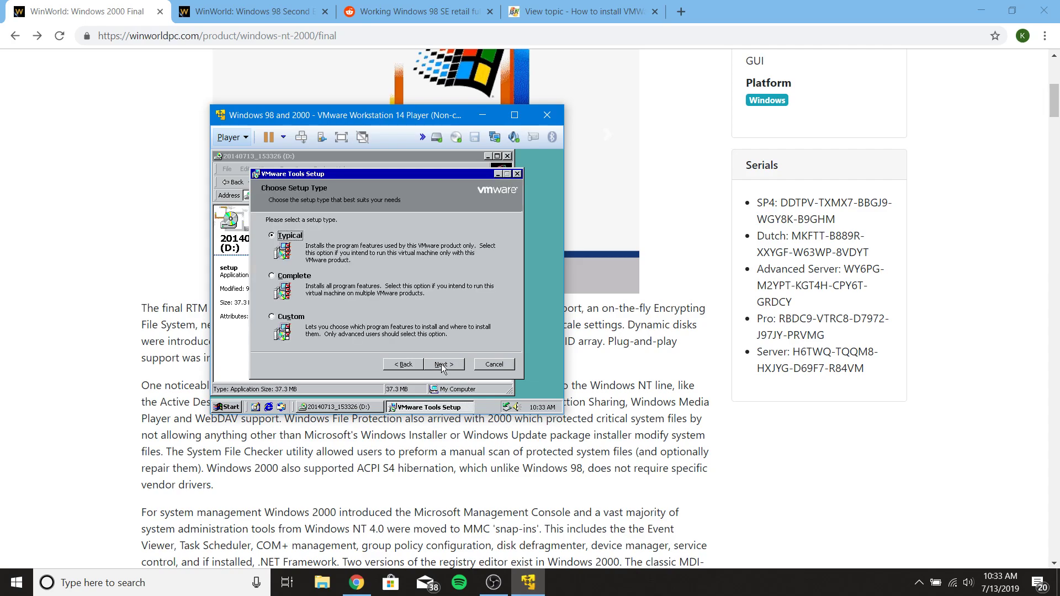
{"action": "left_click", "coordinate": [271, 316]}
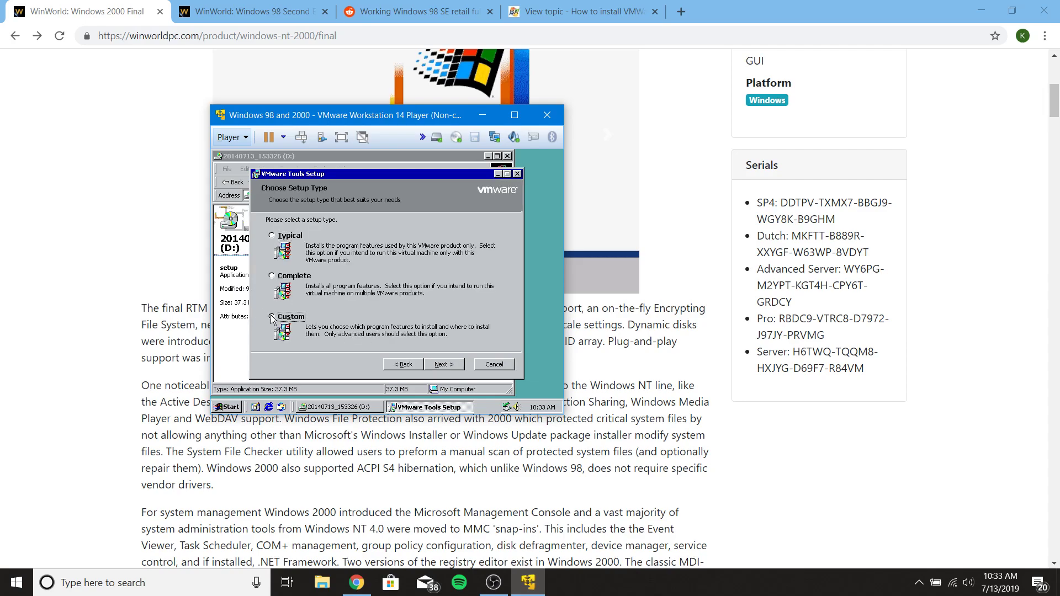
{"action": "left_click", "coordinate": [449, 365]}
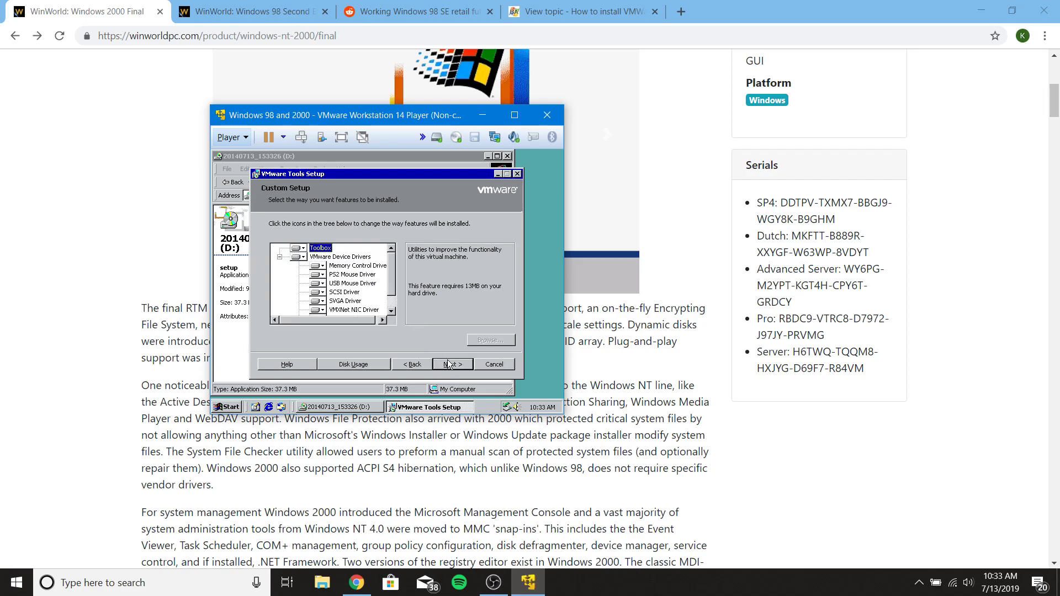
{"action": "left_click", "coordinate": [451, 366]}
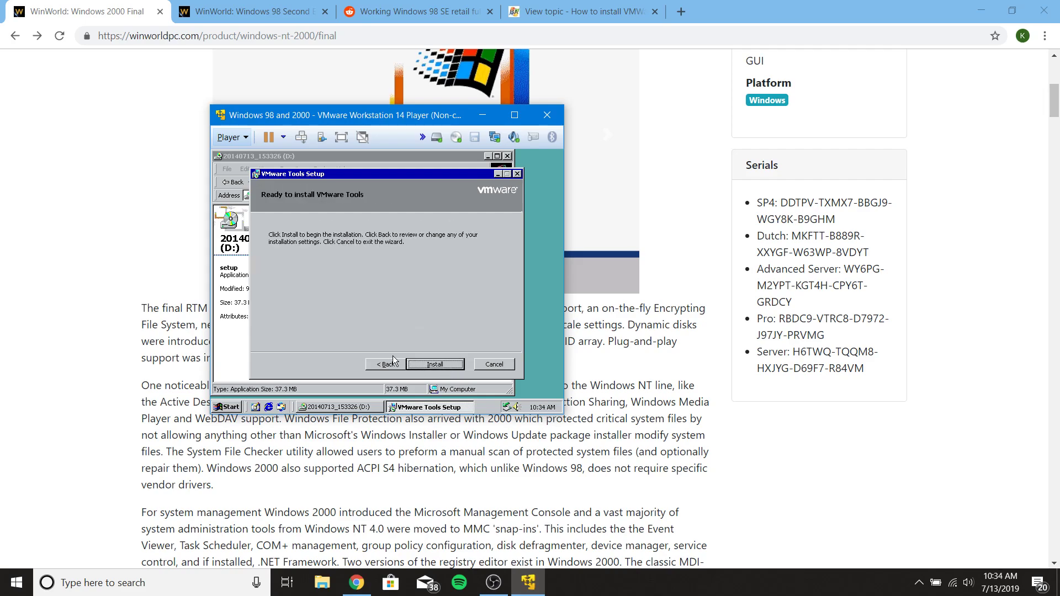
{"action": "left_click", "coordinate": [436, 366]}
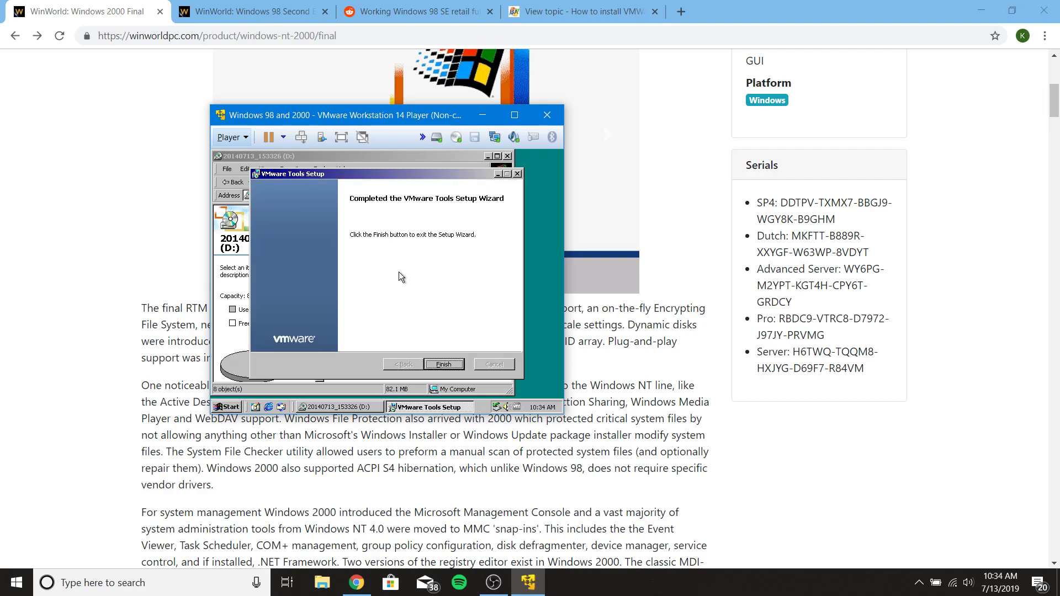
{"action": "left_click", "coordinate": [442, 365]}
- Accept the restart prompt and boot straight into Windows 2000 Professional from the boot menu
{"action": "left_click", "coordinate": [333, 304]}
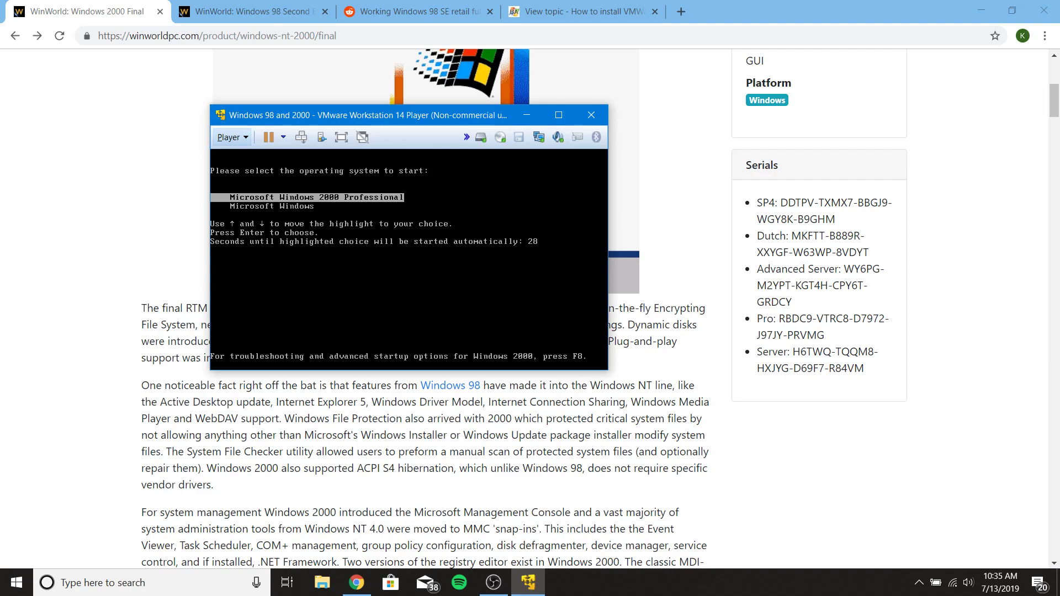
{"action": "key", "text": "Return"}
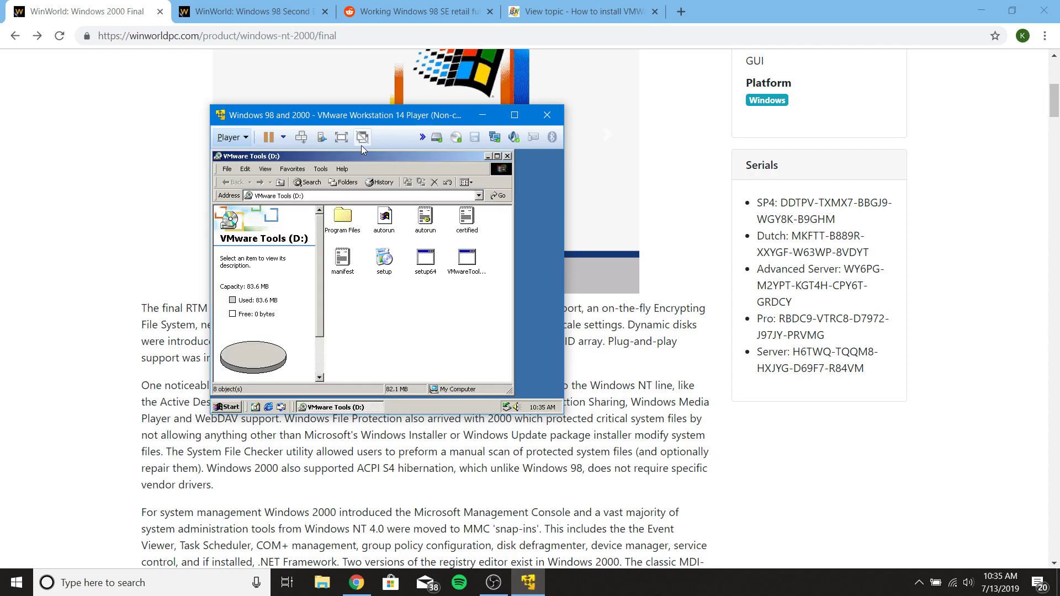
- Switch the VM to full screen, close the VMware Tools (D:) window, and open My Computer's System Properties
{"action": "left_click", "coordinate": [344, 139]}
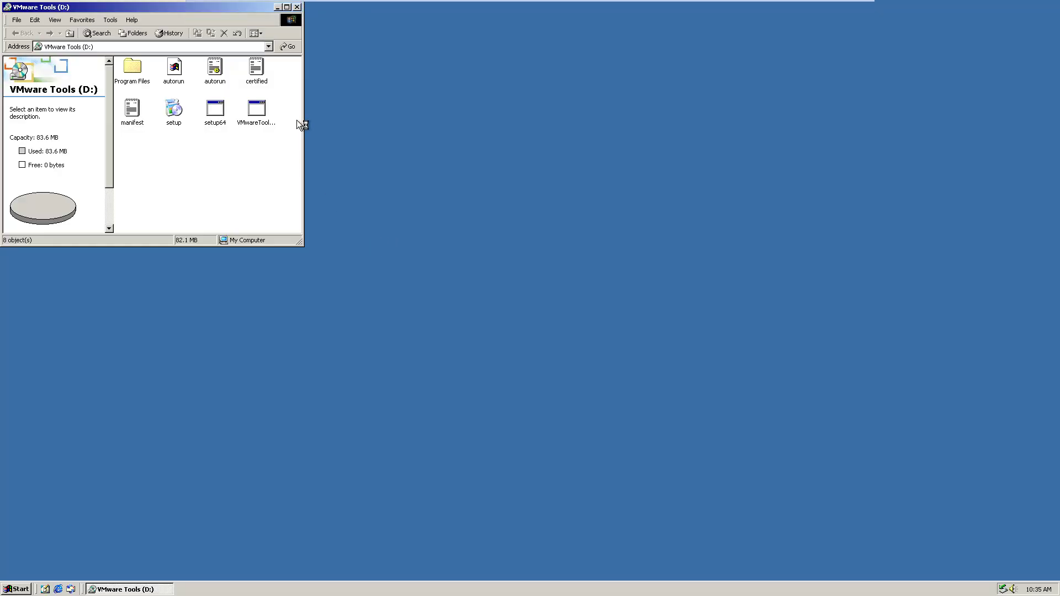
{"action": "left_click", "coordinate": [297, 8]}
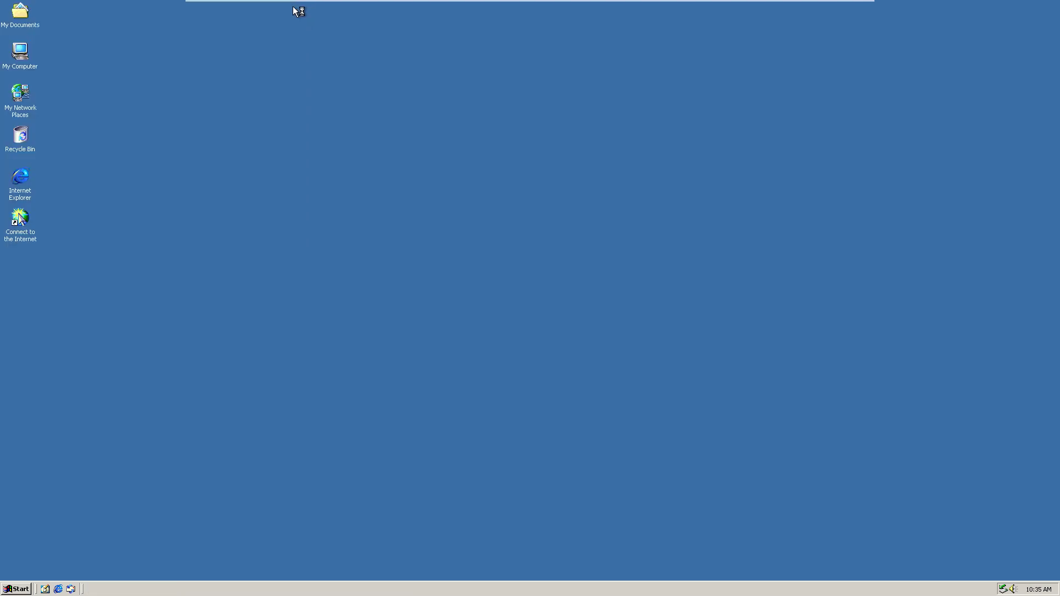
{"action": "right_click", "coordinate": [20, 51]}
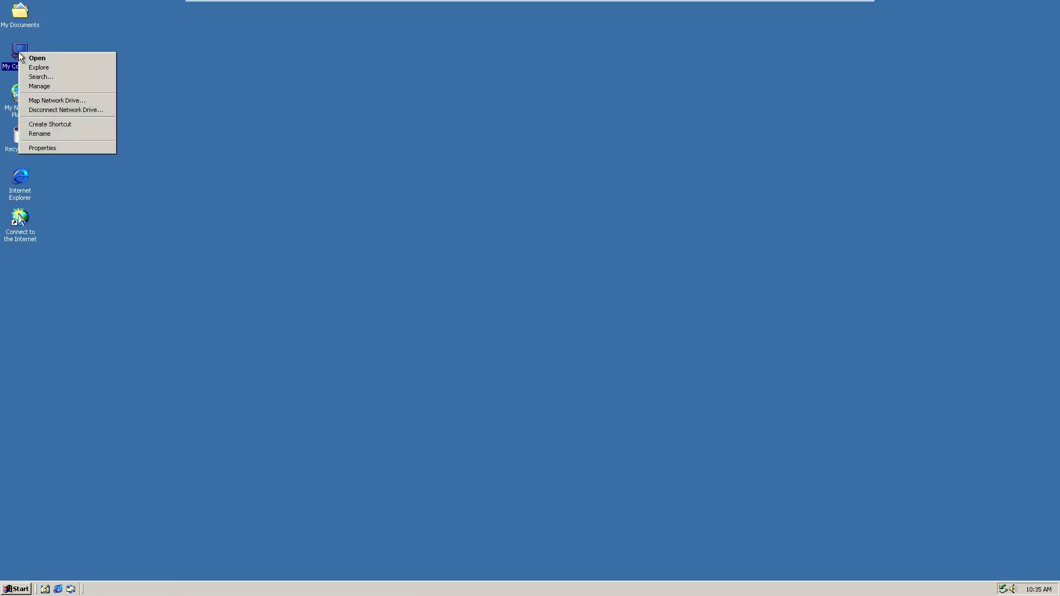
{"action": "left_click", "coordinate": [65, 147]}
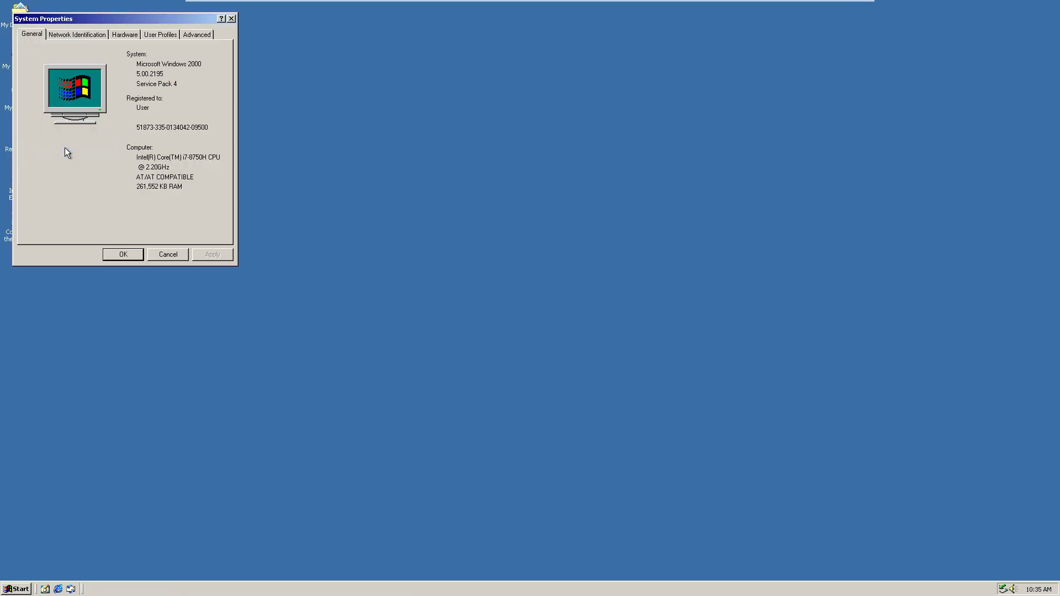
{"action": "left_click_drag", "start_coordinate": [155, 22], "coordinate": [410, 17]}
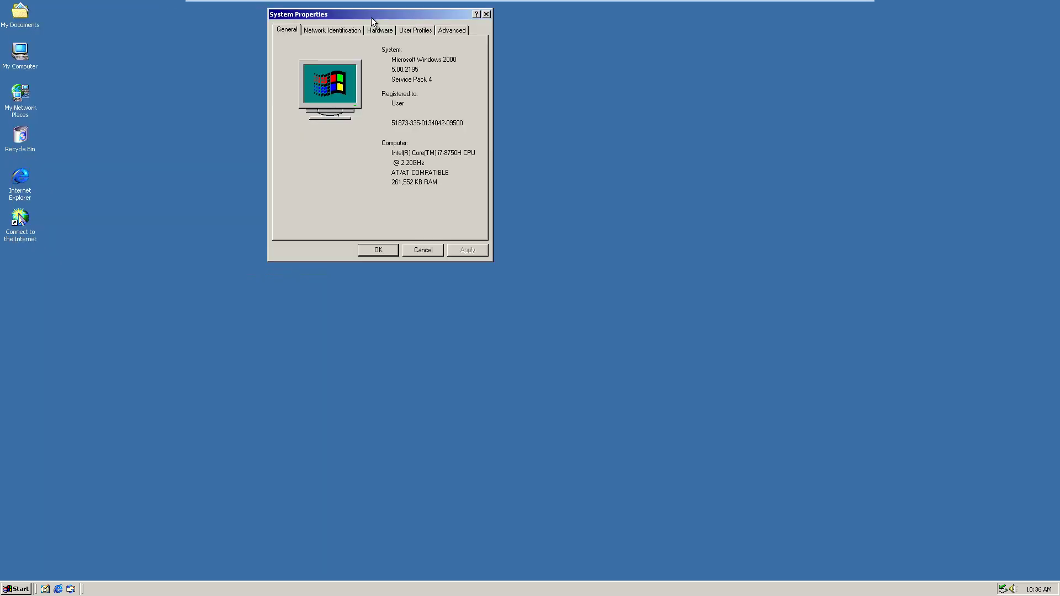
- Open and close the My Computer window, then close System Properties to clear the desktop
{"action": "left_click", "coordinate": [20, 61]}
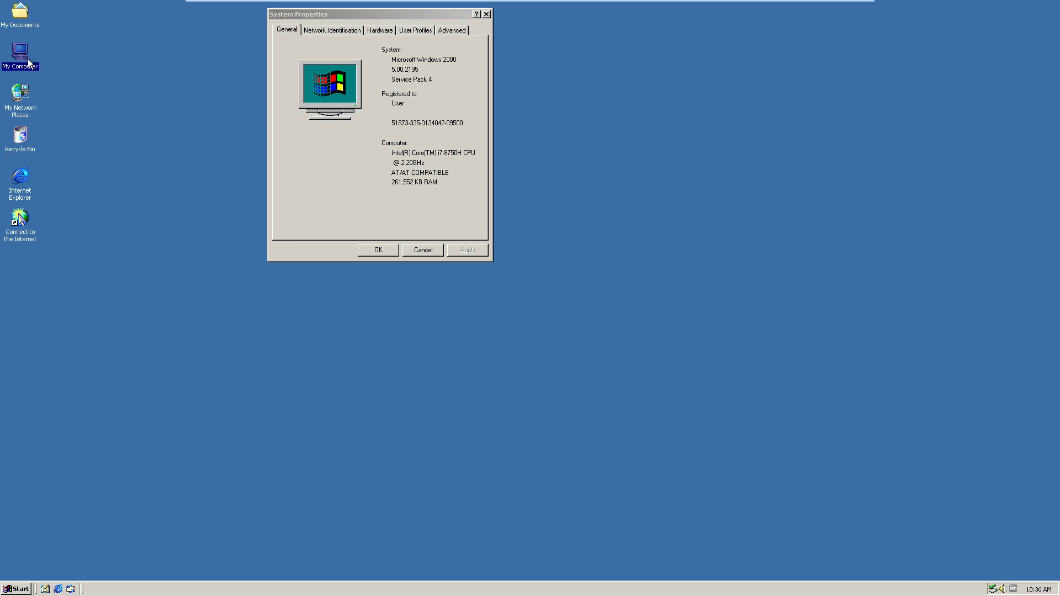
{"action": "double_click", "coordinate": [28, 59]}
{"action": "left_click_drag", "start_coordinate": [190, 8], "coordinate": [194, 108]}
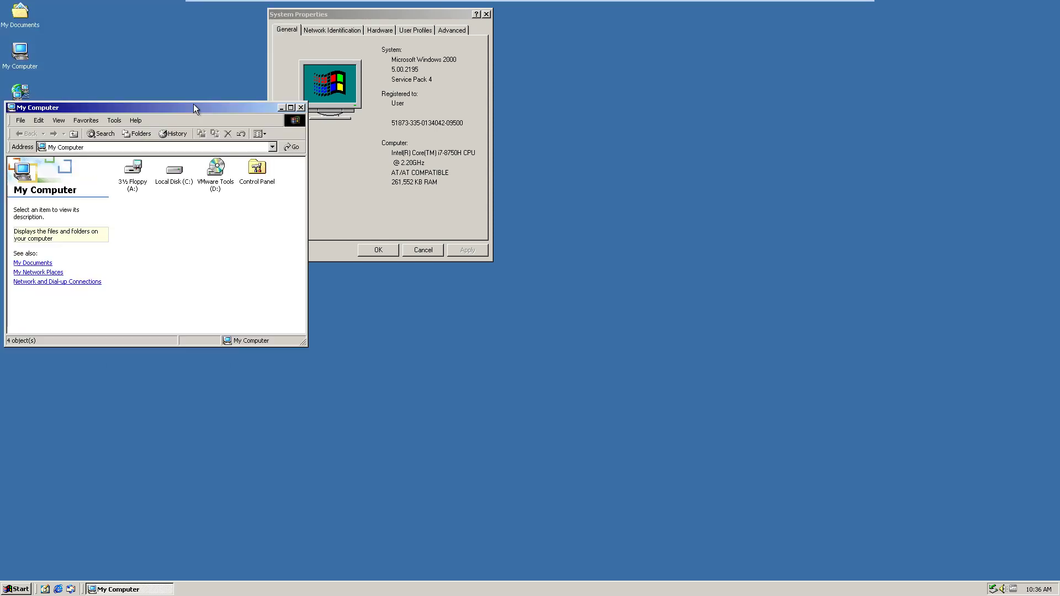
{"action": "left_click", "coordinate": [302, 109]}
{"action": "left_click", "coordinate": [379, 250]}
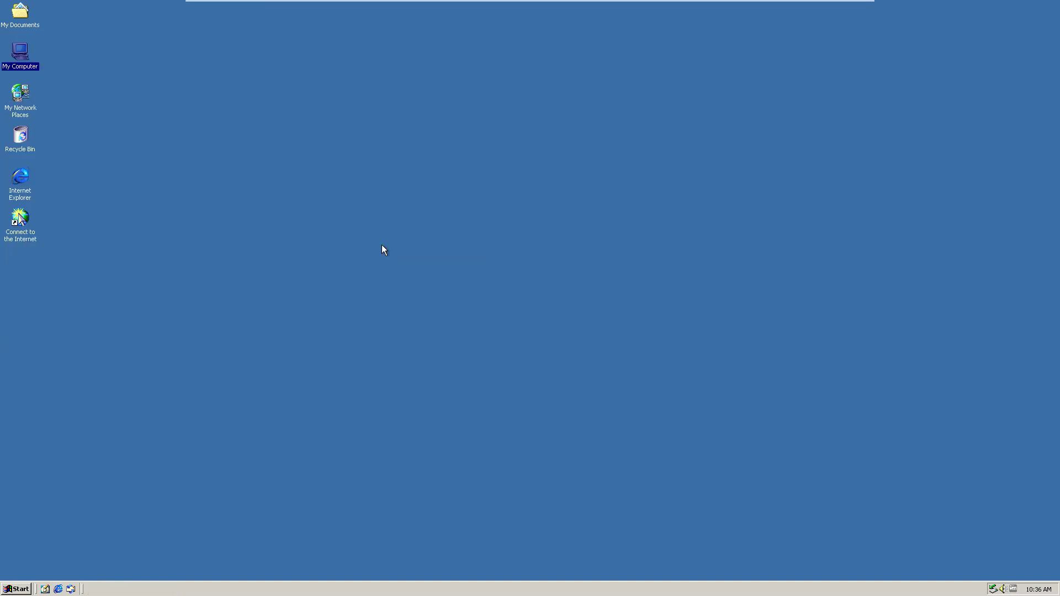
- Restart the Windows 2000 guest through Start > Shut Down with Restart selected
{"action": "left_click", "coordinate": [16, 589]}
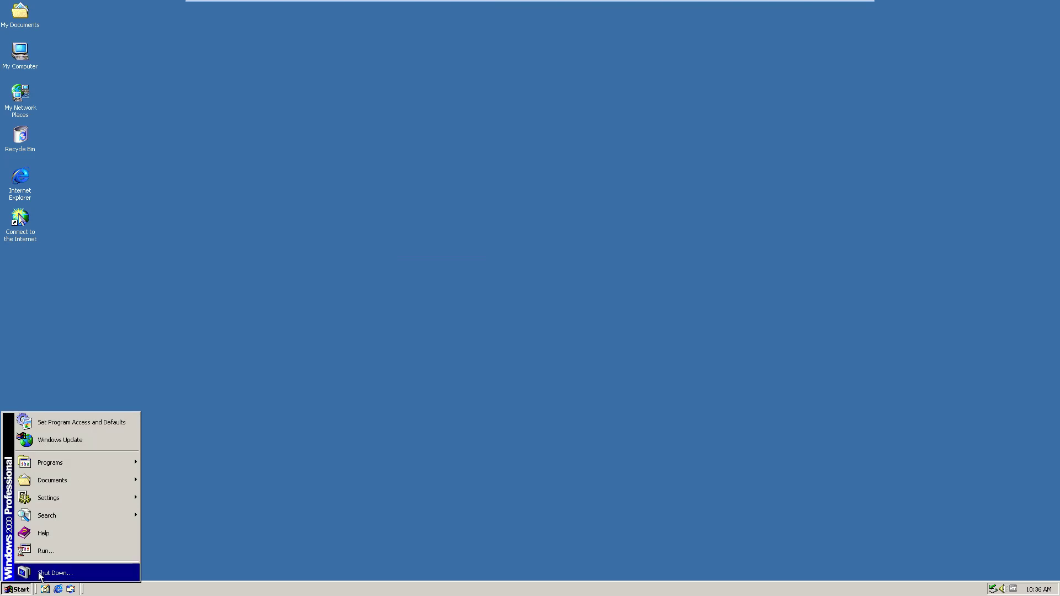
{"action": "left_click", "coordinate": [40, 573]}
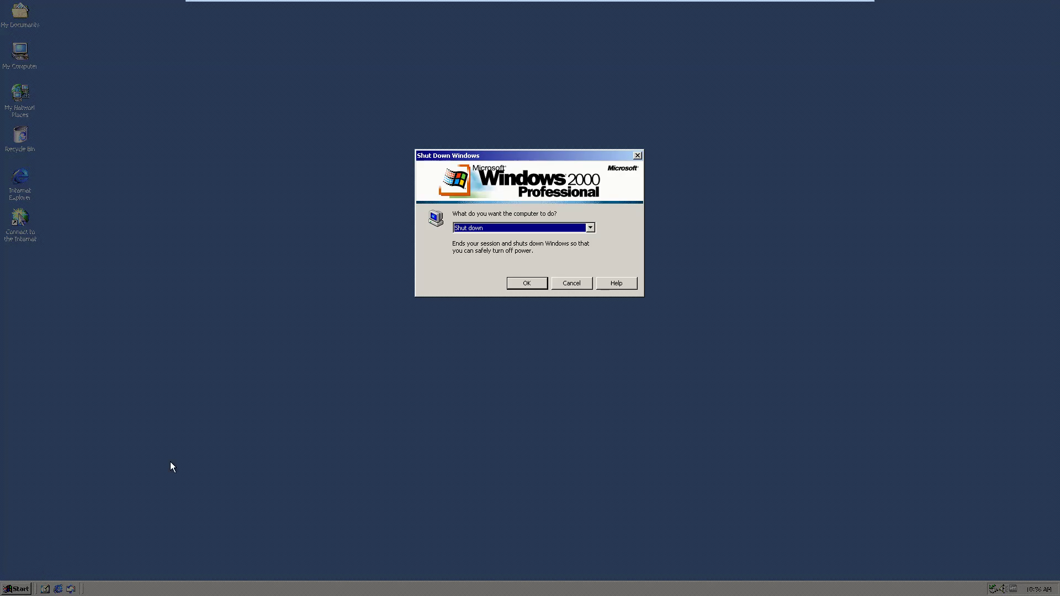
{"action": "left_click", "coordinate": [478, 230]}
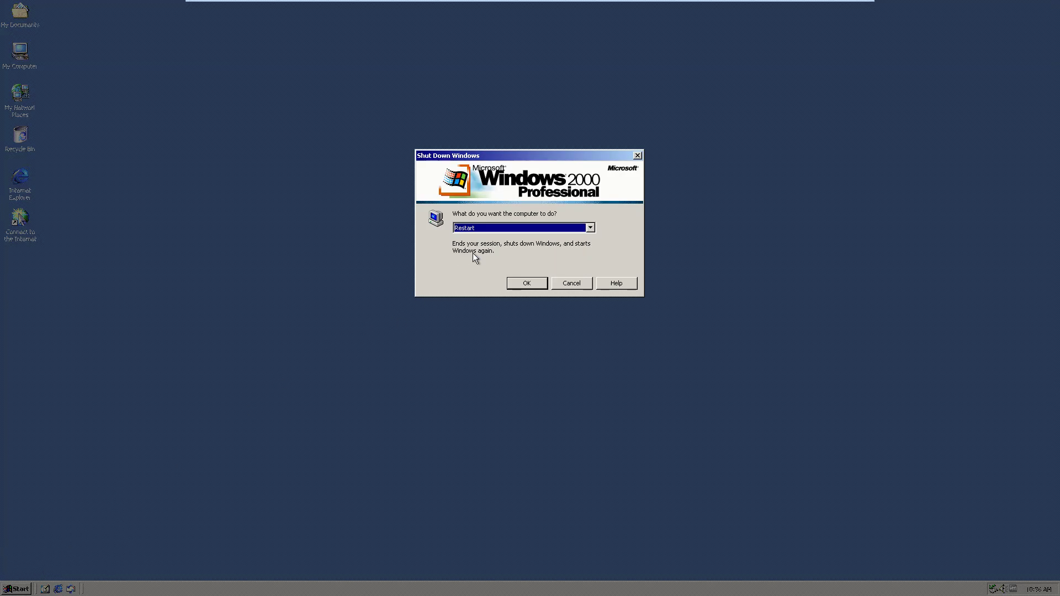
{"action": "key", "text": "Return"}
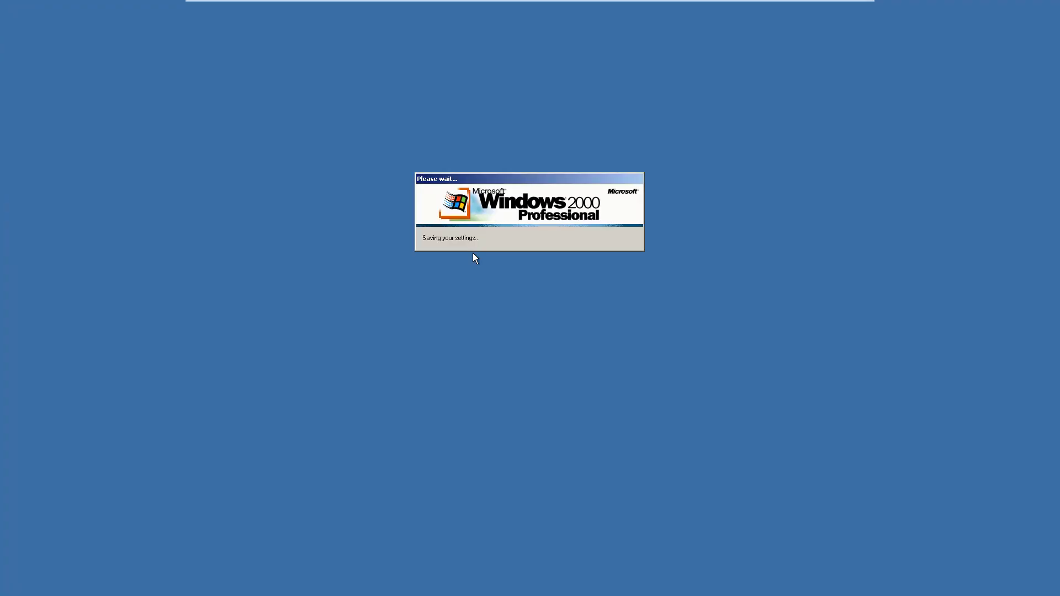